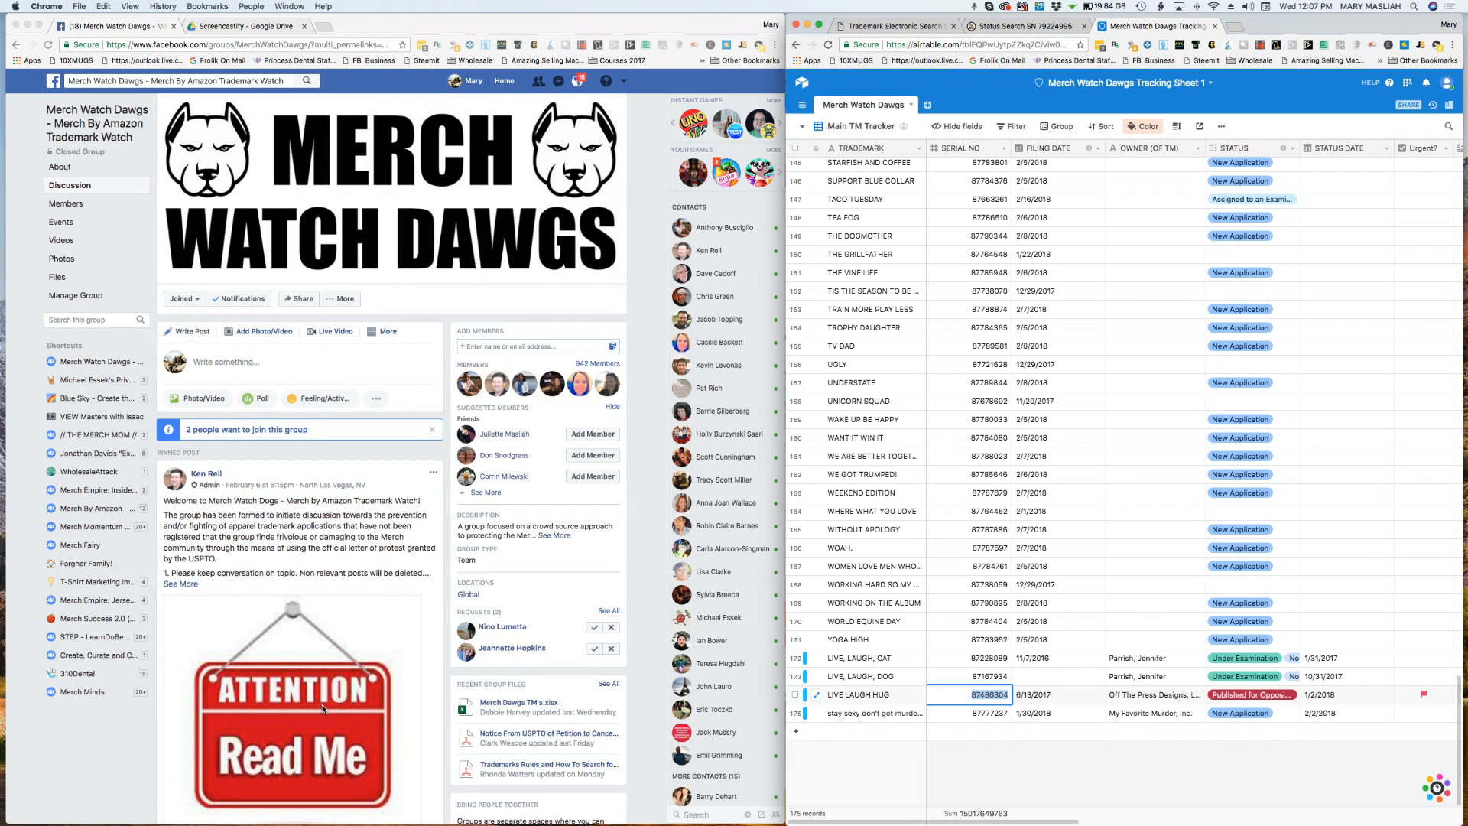
Step: Find the group post with the Airtable link for submitting newly applied trademarks and open its form
{"action": "scroll", "coordinate": [322, 709], "scroll_direction": "down", "scroll_amount": 15}
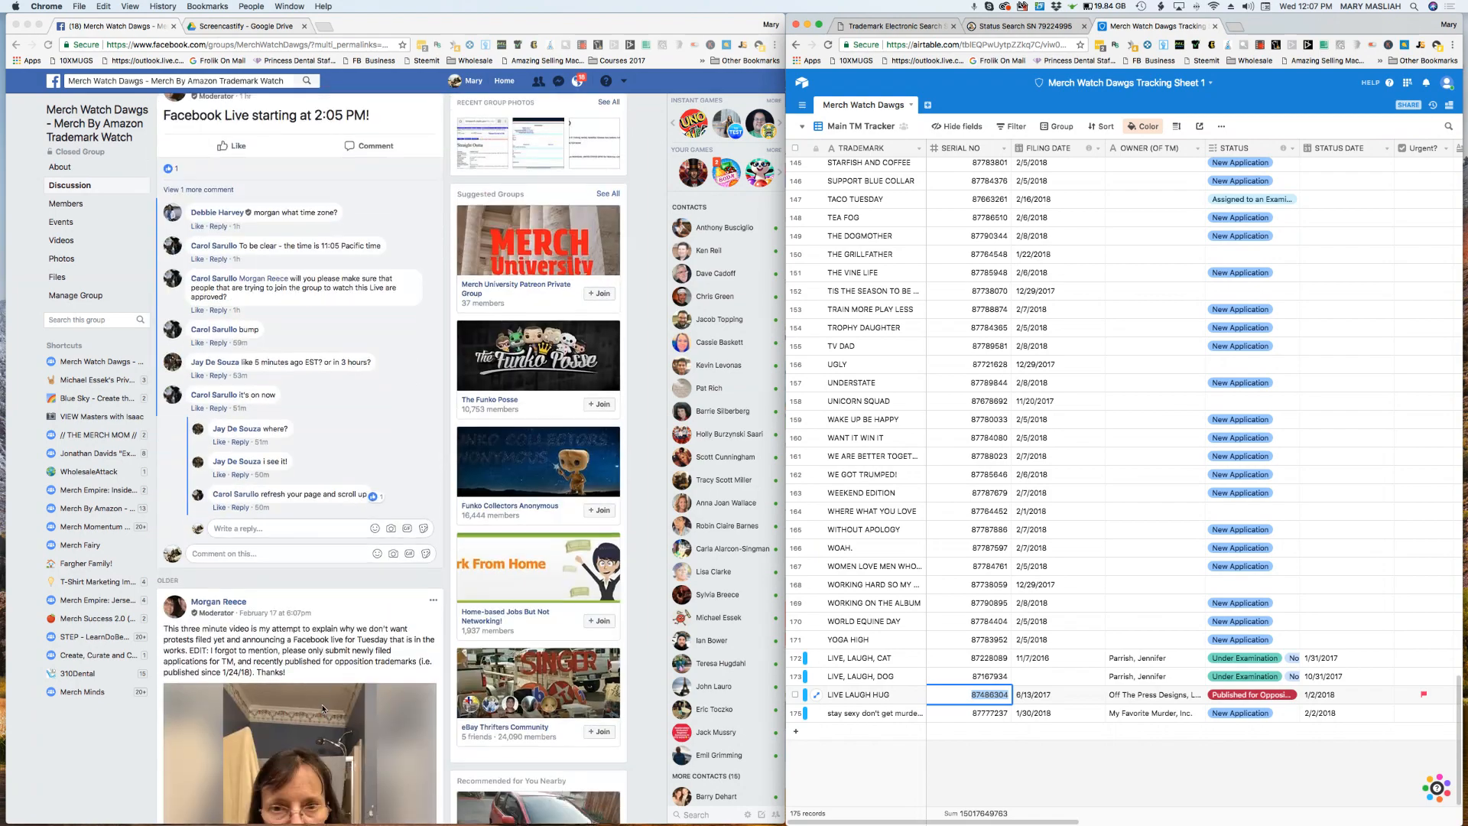
{"action": "scroll", "coordinate": [322, 709], "scroll_direction": "down", "scroll_amount": 15}
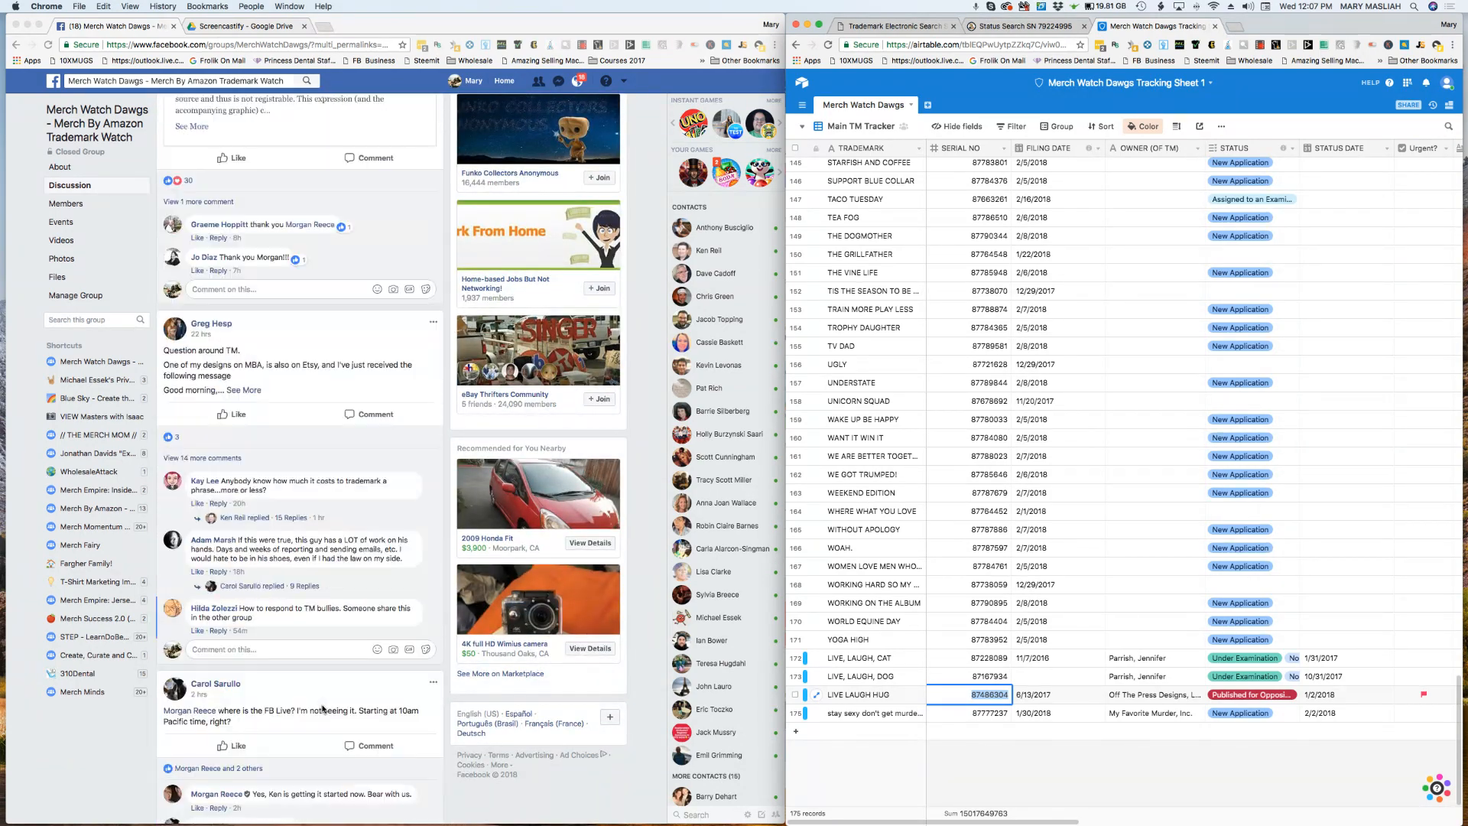
{"action": "scroll", "coordinate": [322, 709], "scroll_direction": "down", "scroll_amount": 15}
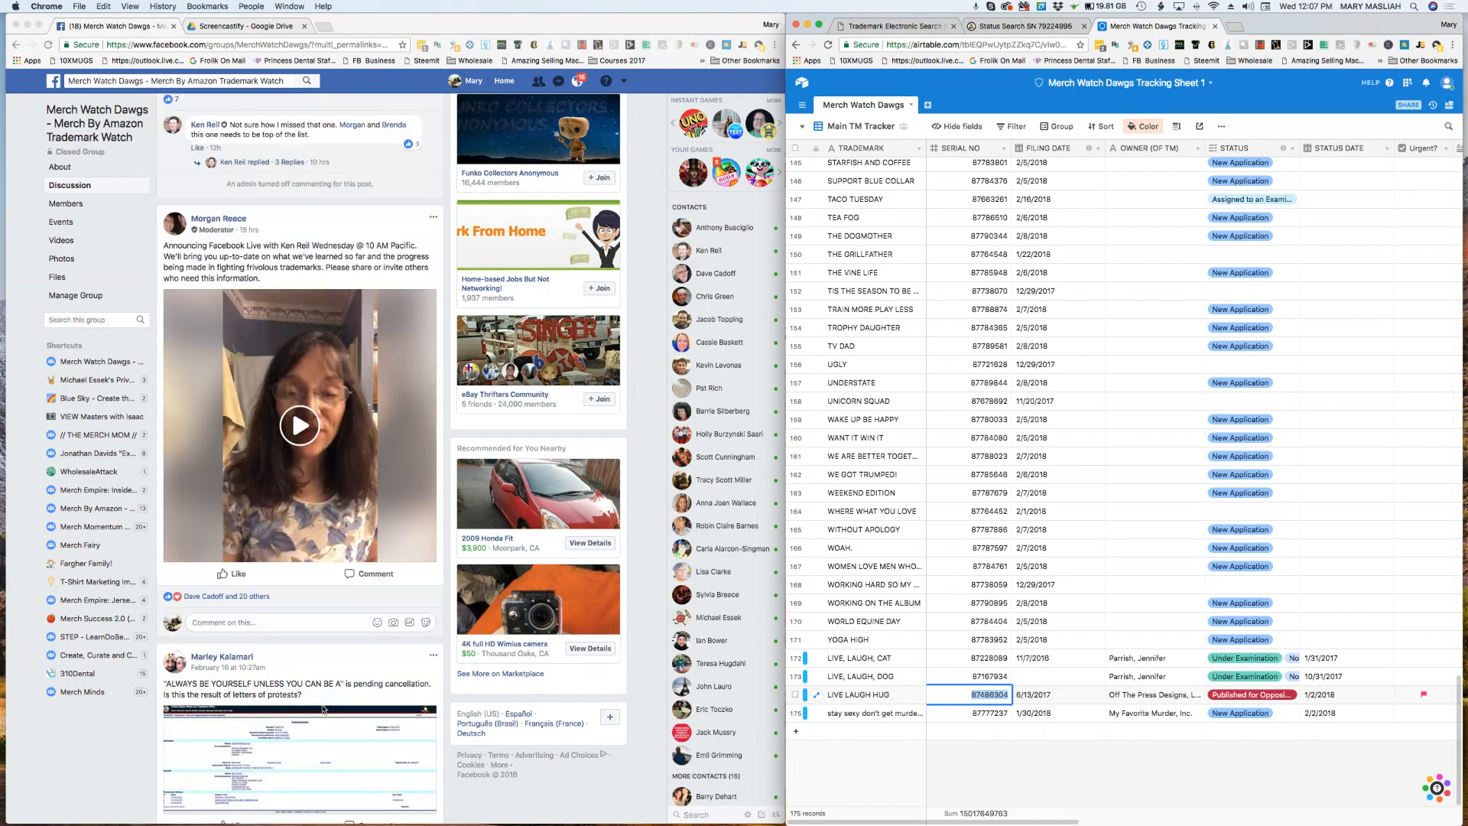
{"action": "scroll", "coordinate": [322, 709], "scroll_direction": "down", "scroll_amount": 15}
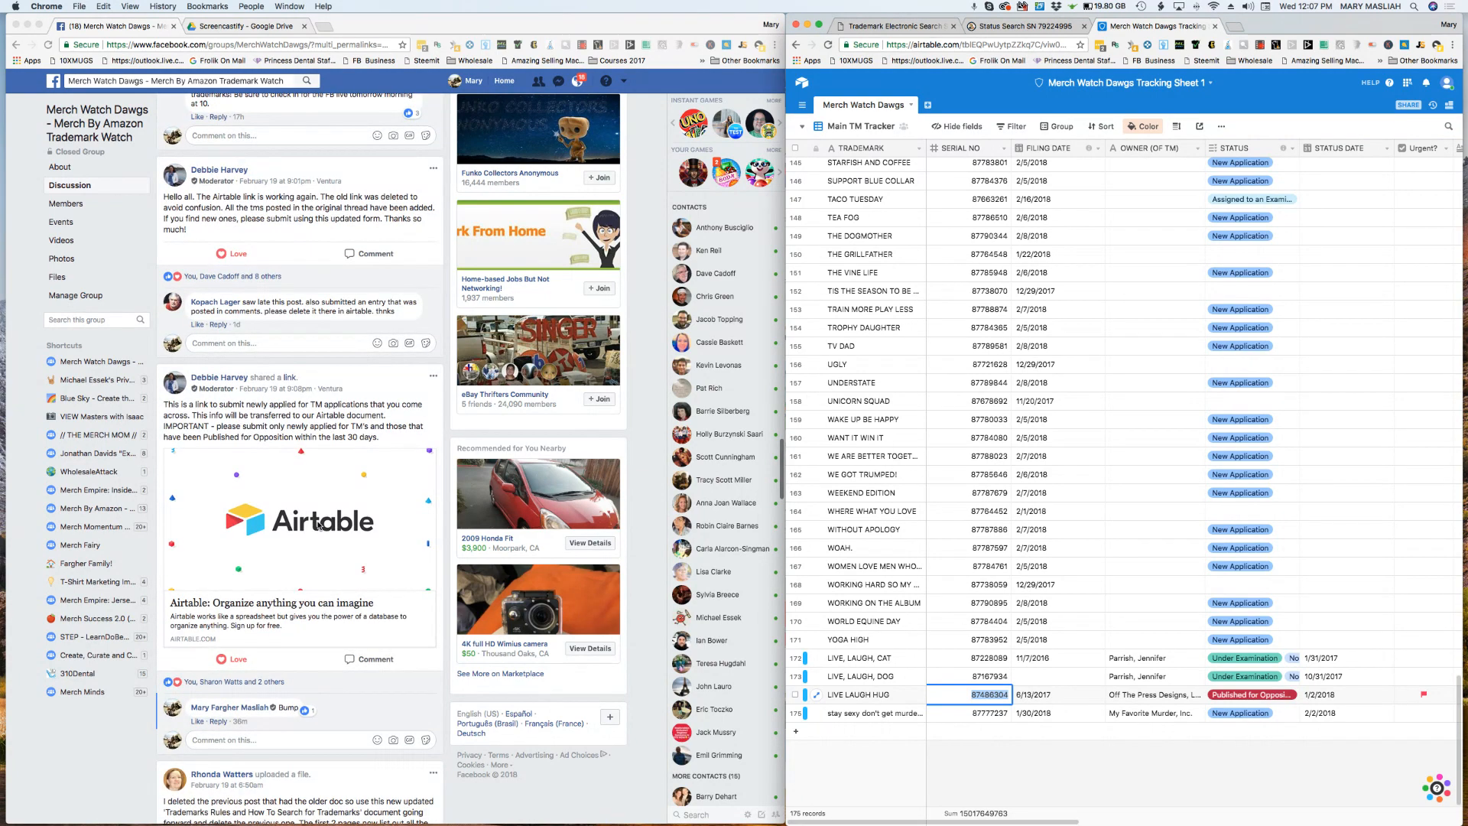
{"action": "left_click", "coordinate": [283, 518]}
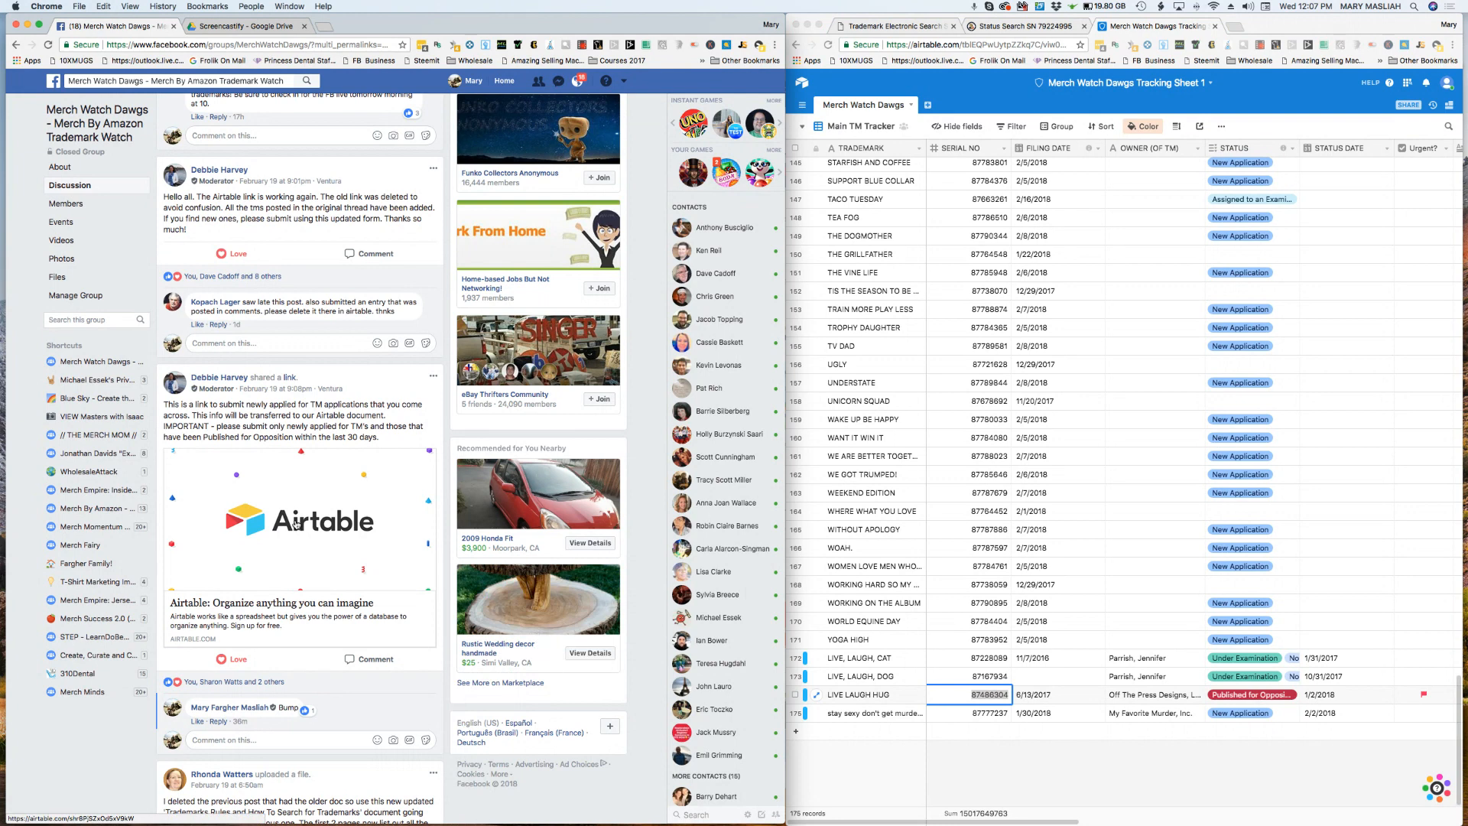
{"action": "left_click", "coordinate": [295, 523]}
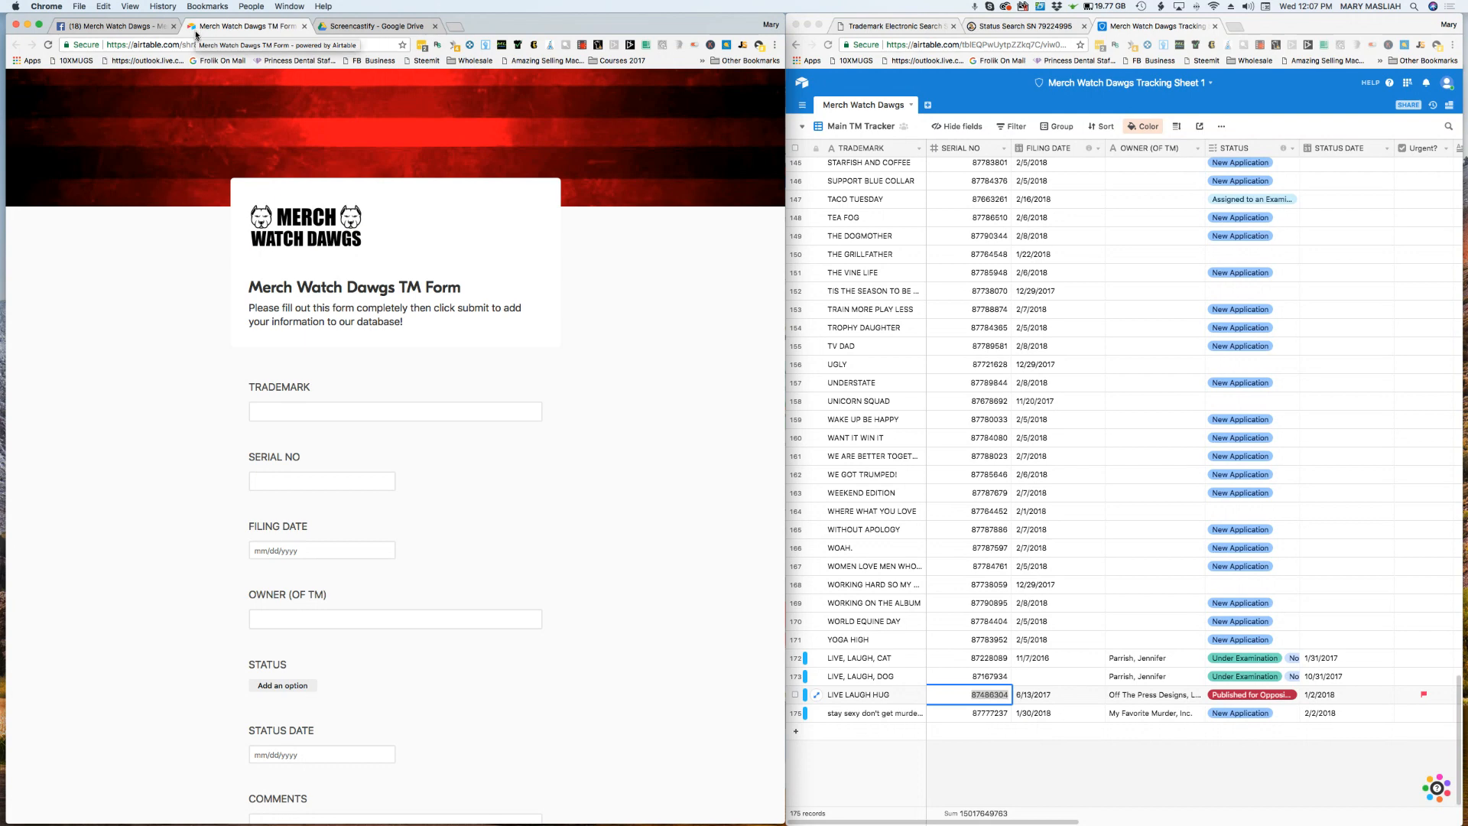
Step: Copy the word mark STAR from the TESS record into the form's Trademark field, without a trailing space
{"action": "left_click", "coordinate": [291, 407]}
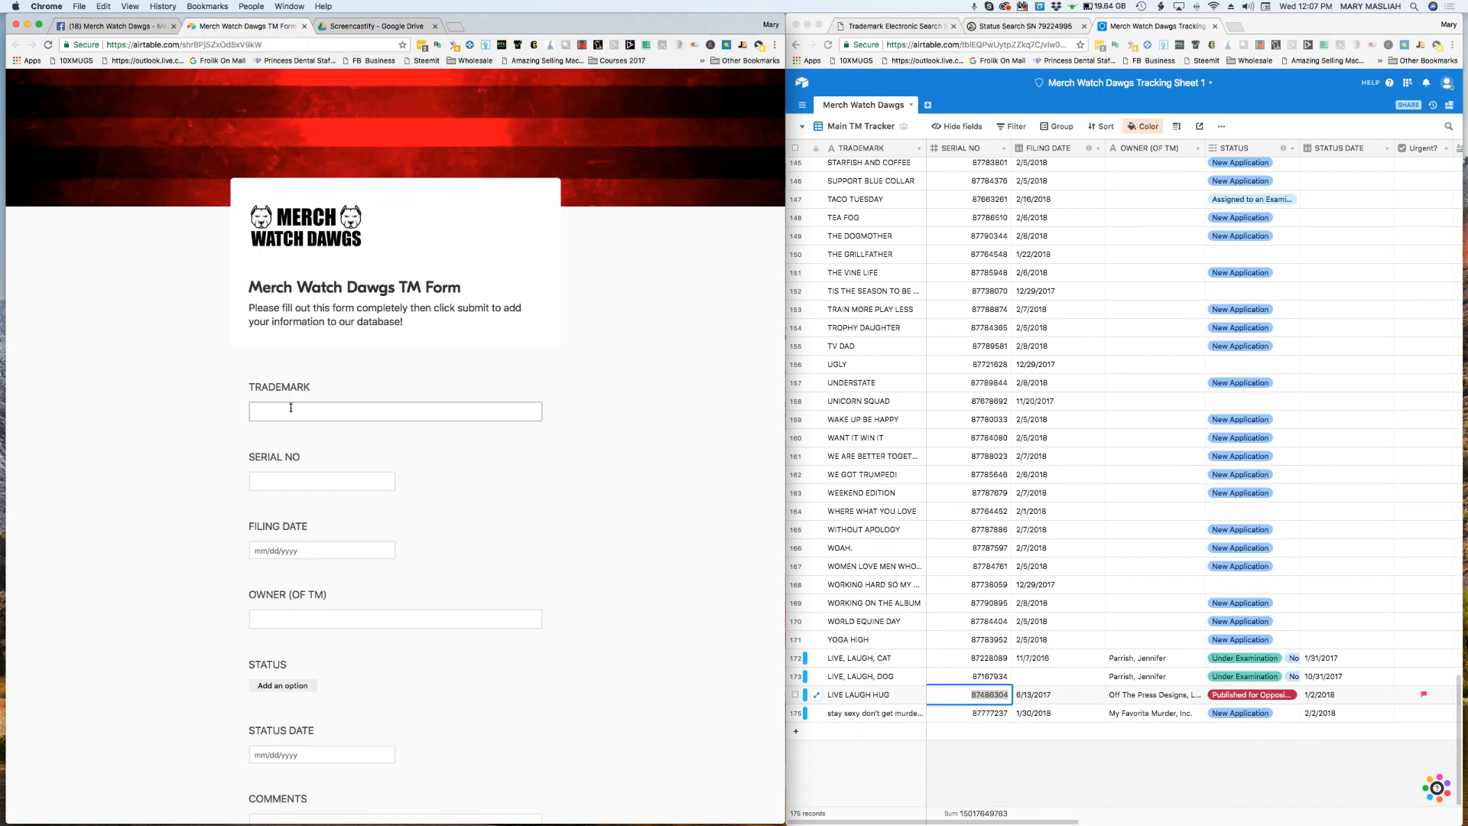
{"action": "scroll", "coordinate": [220, 475], "scroll_direction": "down", "scroll_amount": 10}
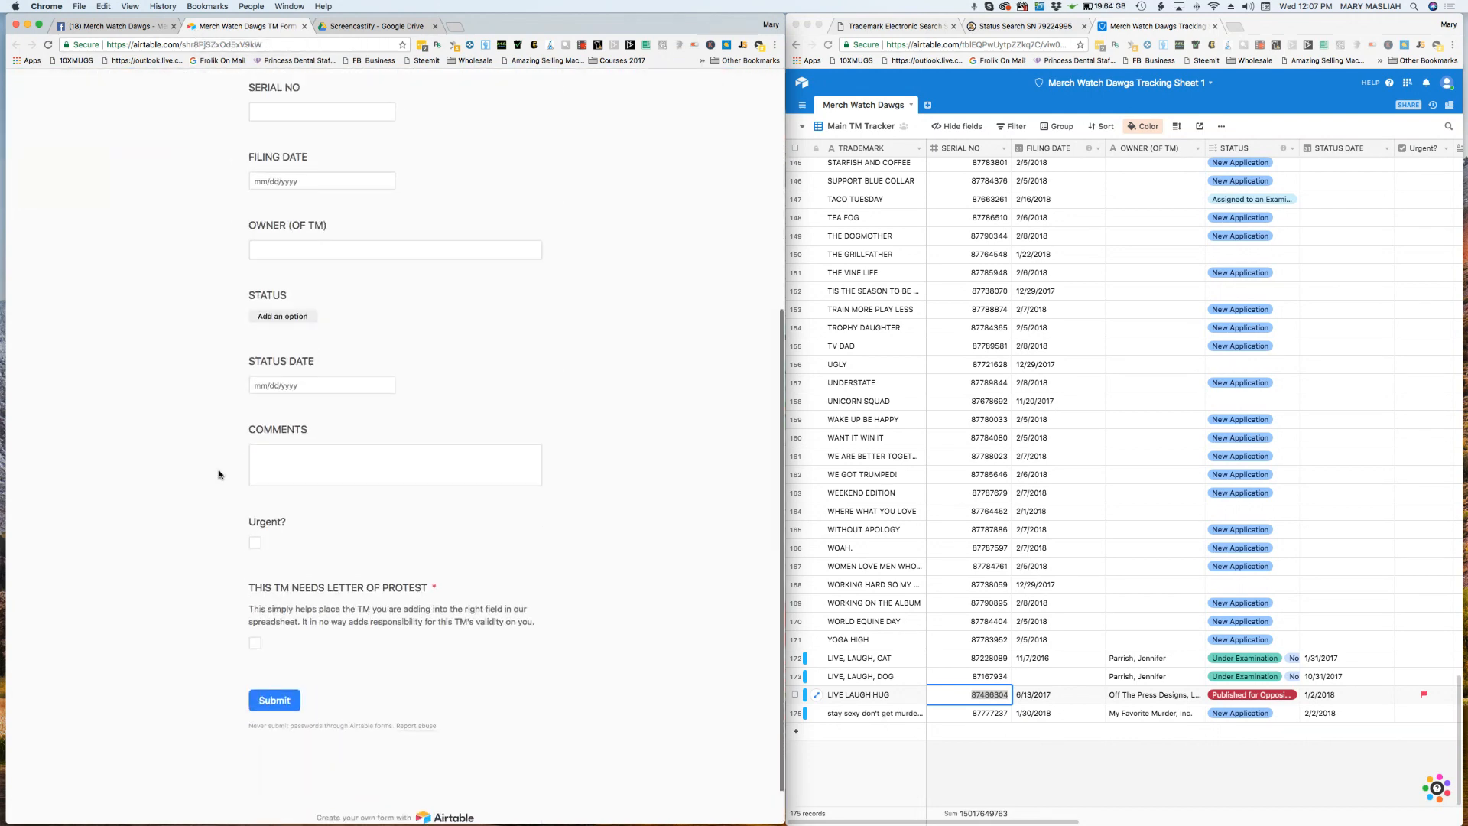
{"action": "scroll", "coordinate": [220, 474], "scroll_direction": "up", "scroll_amount": 10}
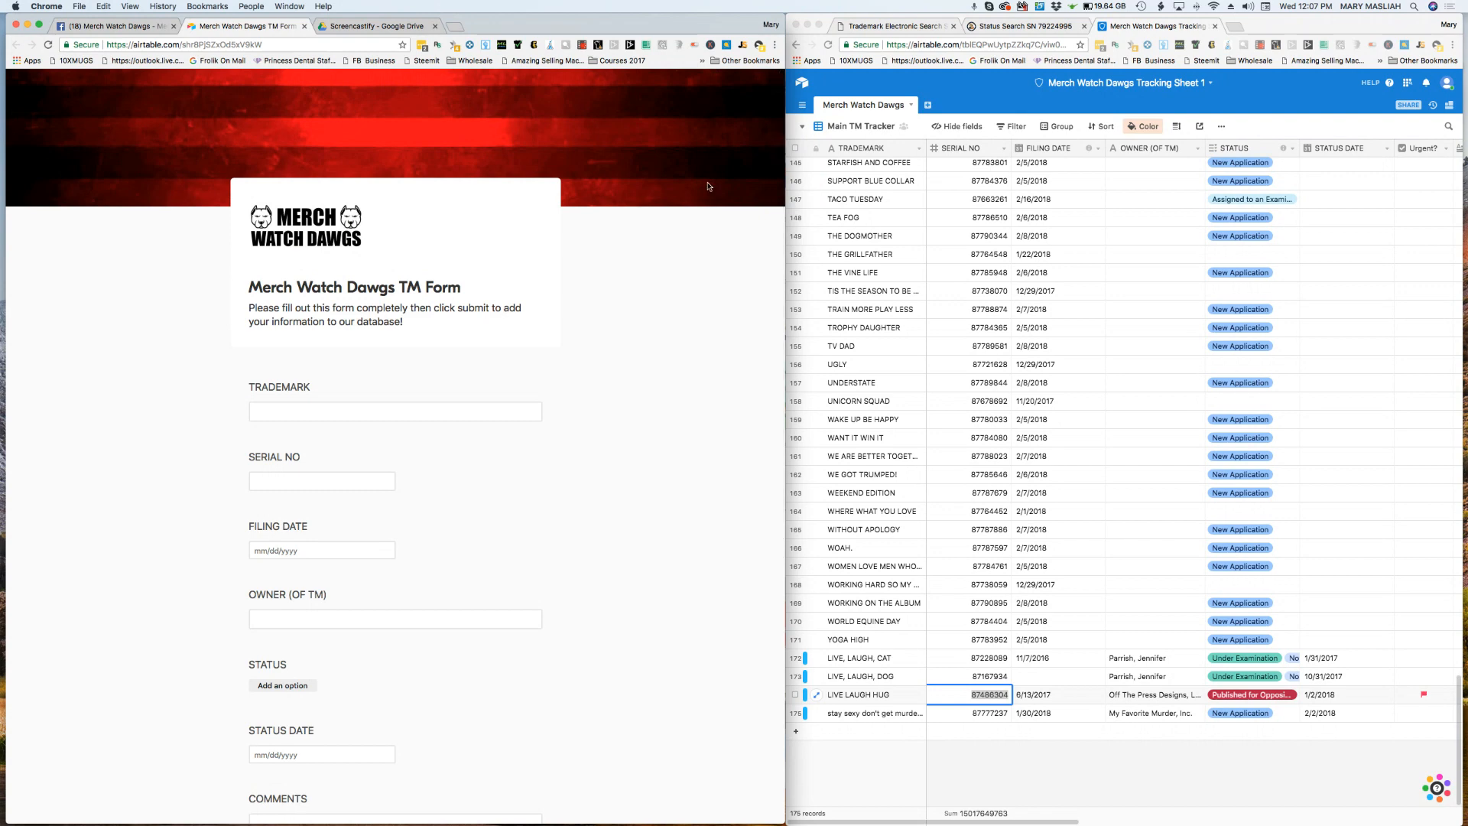
{"action": "scroll", "coordinate": [324, 403], "scroll_direction": "down", "scroll_amount": 3}
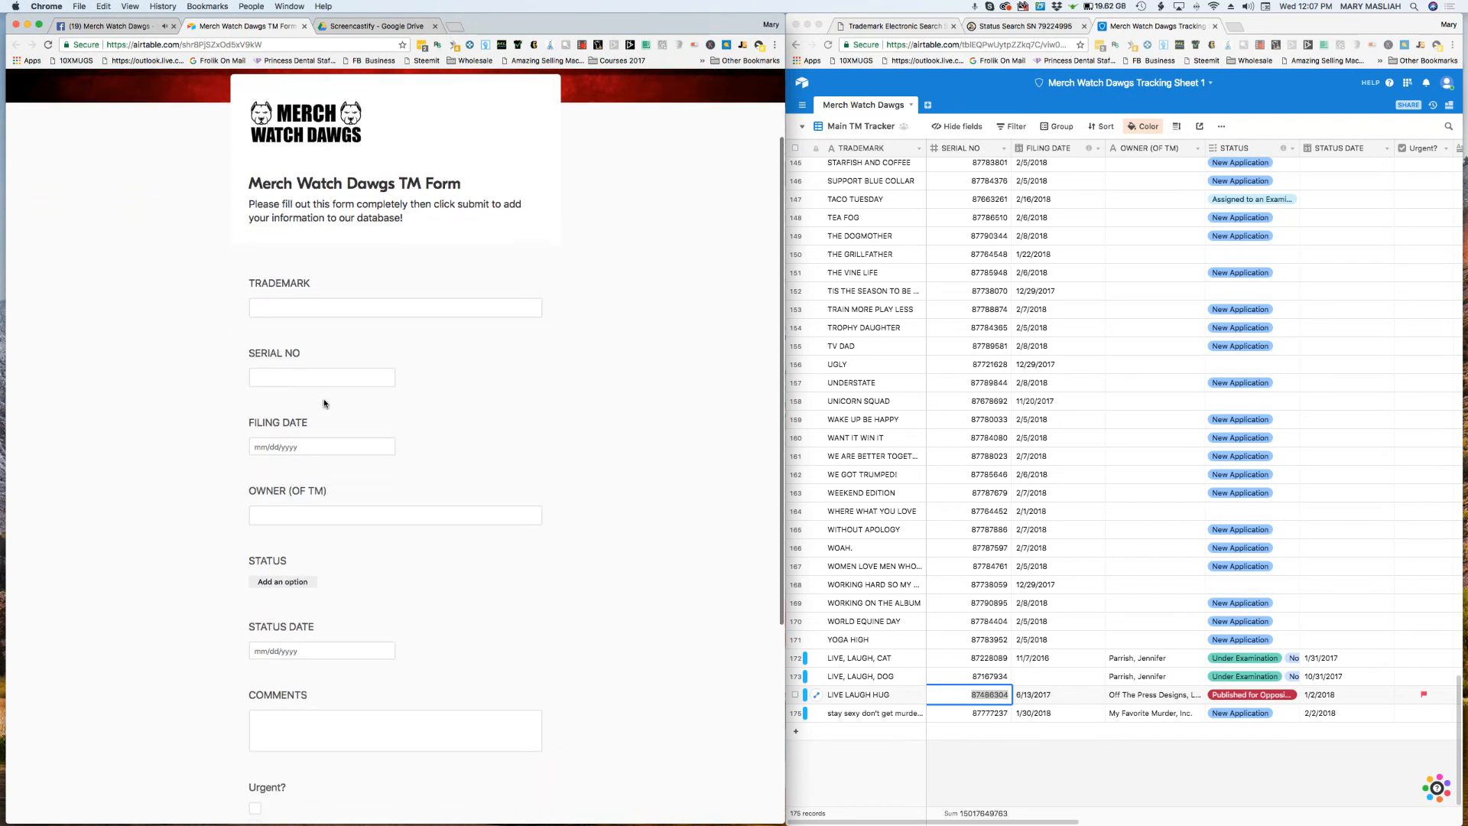
{"action": "left_click", "coordinate": [893, 26]}
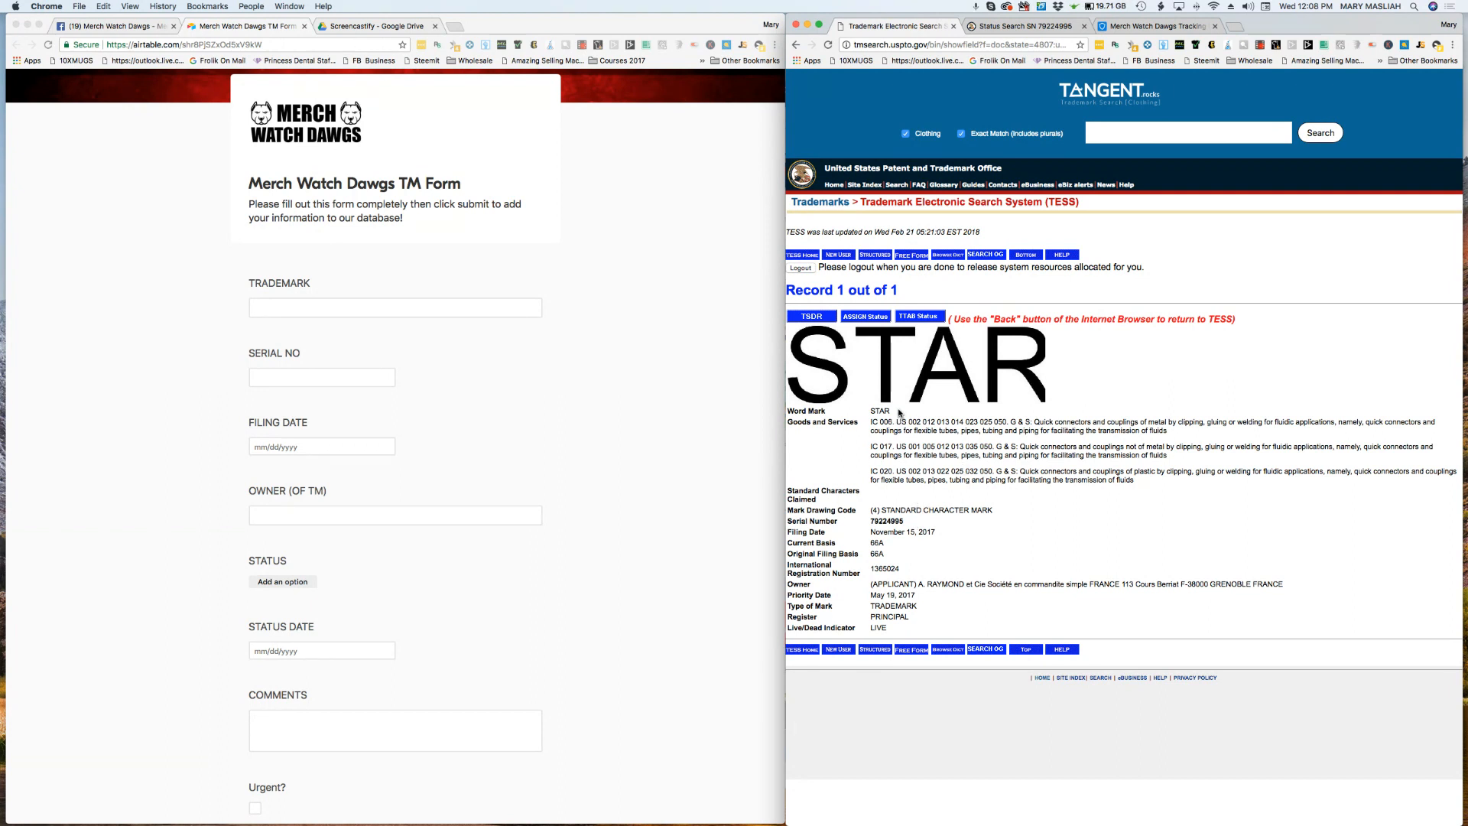
{"action": "left_click_drag", "start_coordinate": [900, 413], "coordinate": [868, 413]}
{"action": "key", "text": "super+c"}
{"action": "left_click", "coordinate": [380, 306]}
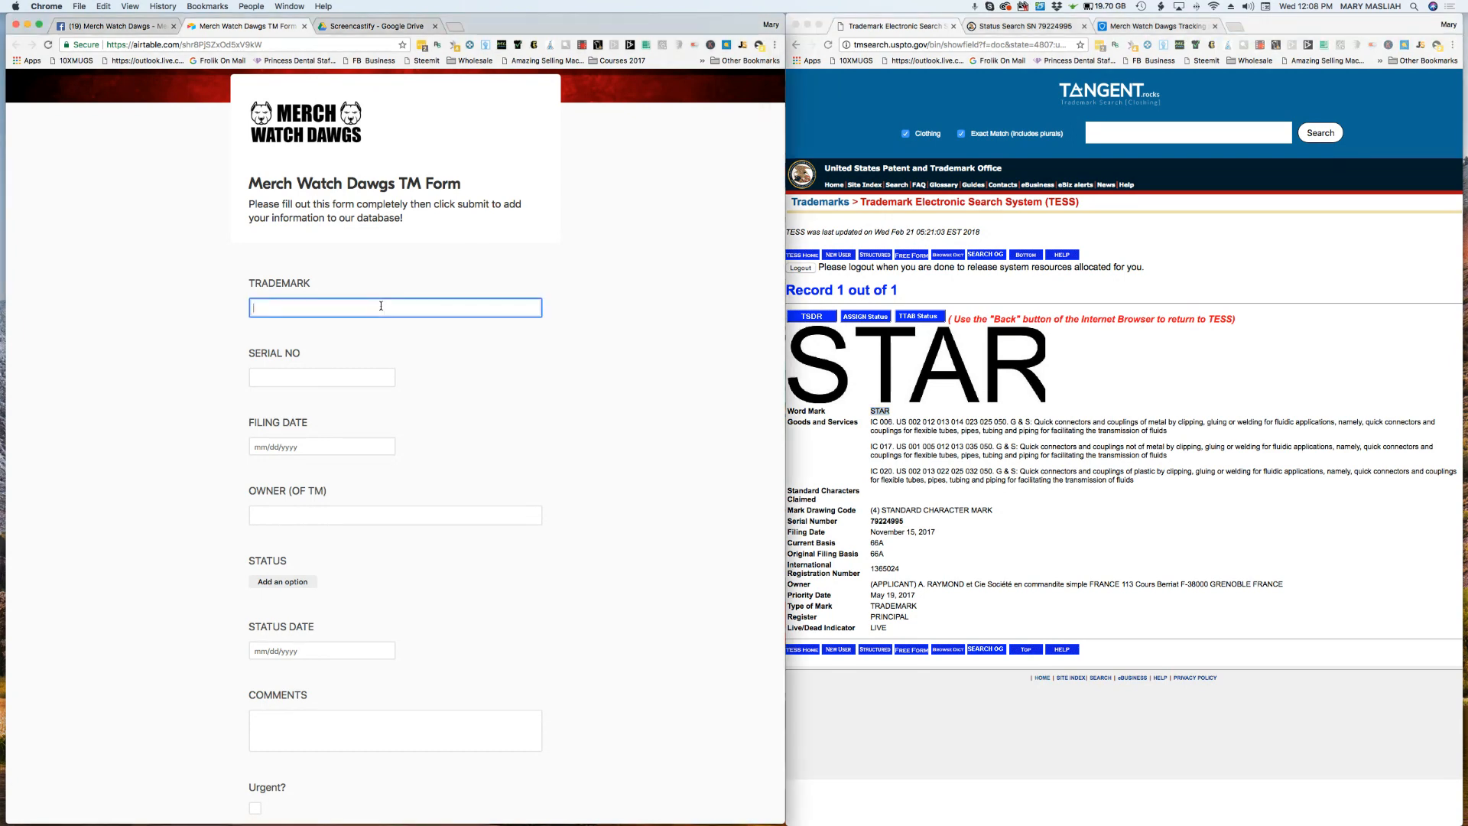
{"action": "key", "text": "super+v"}
{"action": "left_click", "coordinate": [268, 306]}
{"action": "key", "text": "BackSpace"}
Step: Copy the serial number 79224995 from the TESS record into the form's Serial No field
{"action": "left_click_drag", "start_coordinate": [911, 522], "coordinate": [874, 522]}
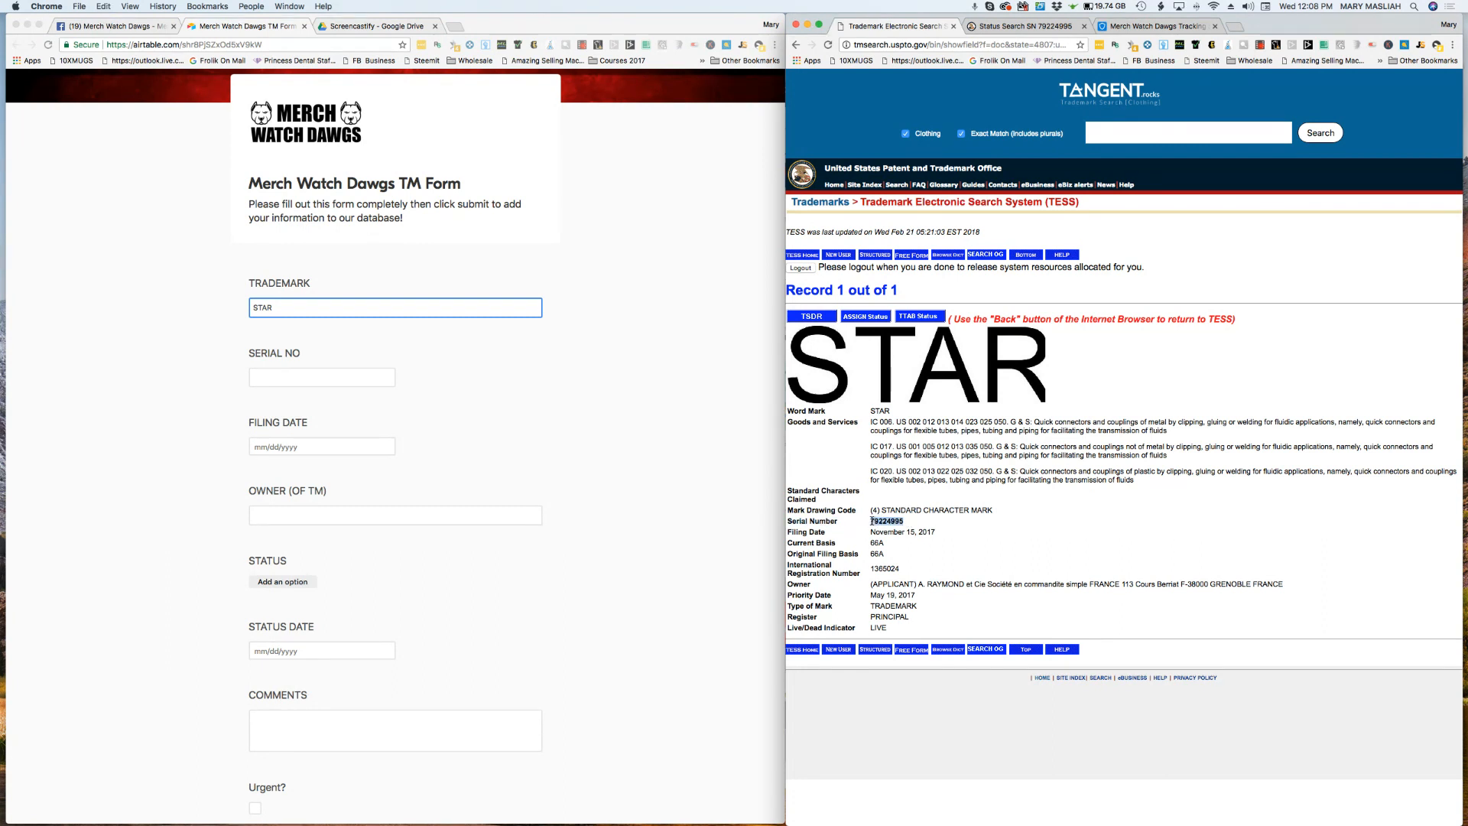
{"action": "left_click", "coordinate": [332, 377]}
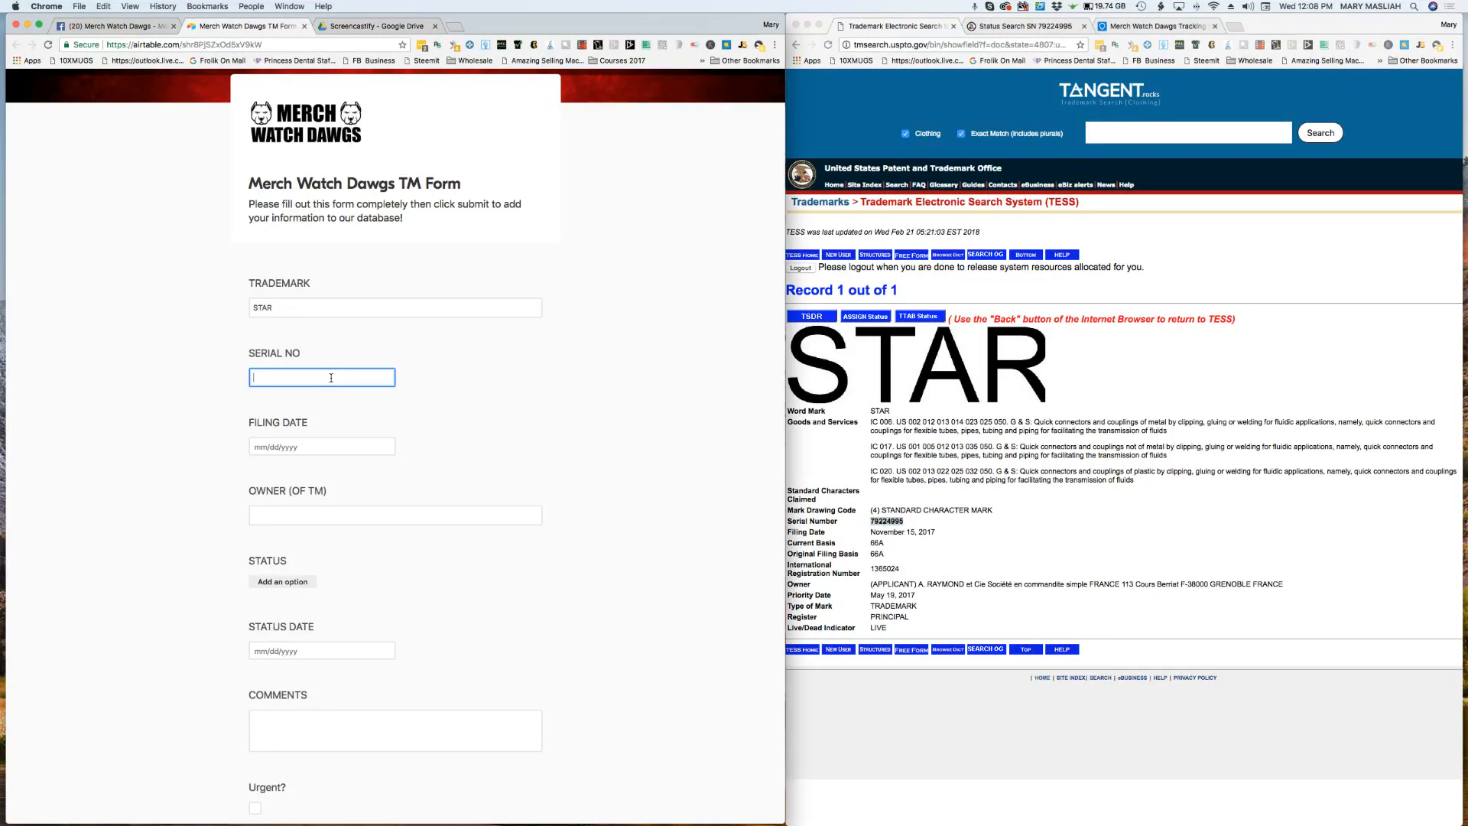
{"action": "key", "text": "super+v"}
Step: Try to copy the filing date November 15, 2017 from the TESS record into the form's Filing Date field
{"action": "left_click", "coordinate": [1068, 539]}
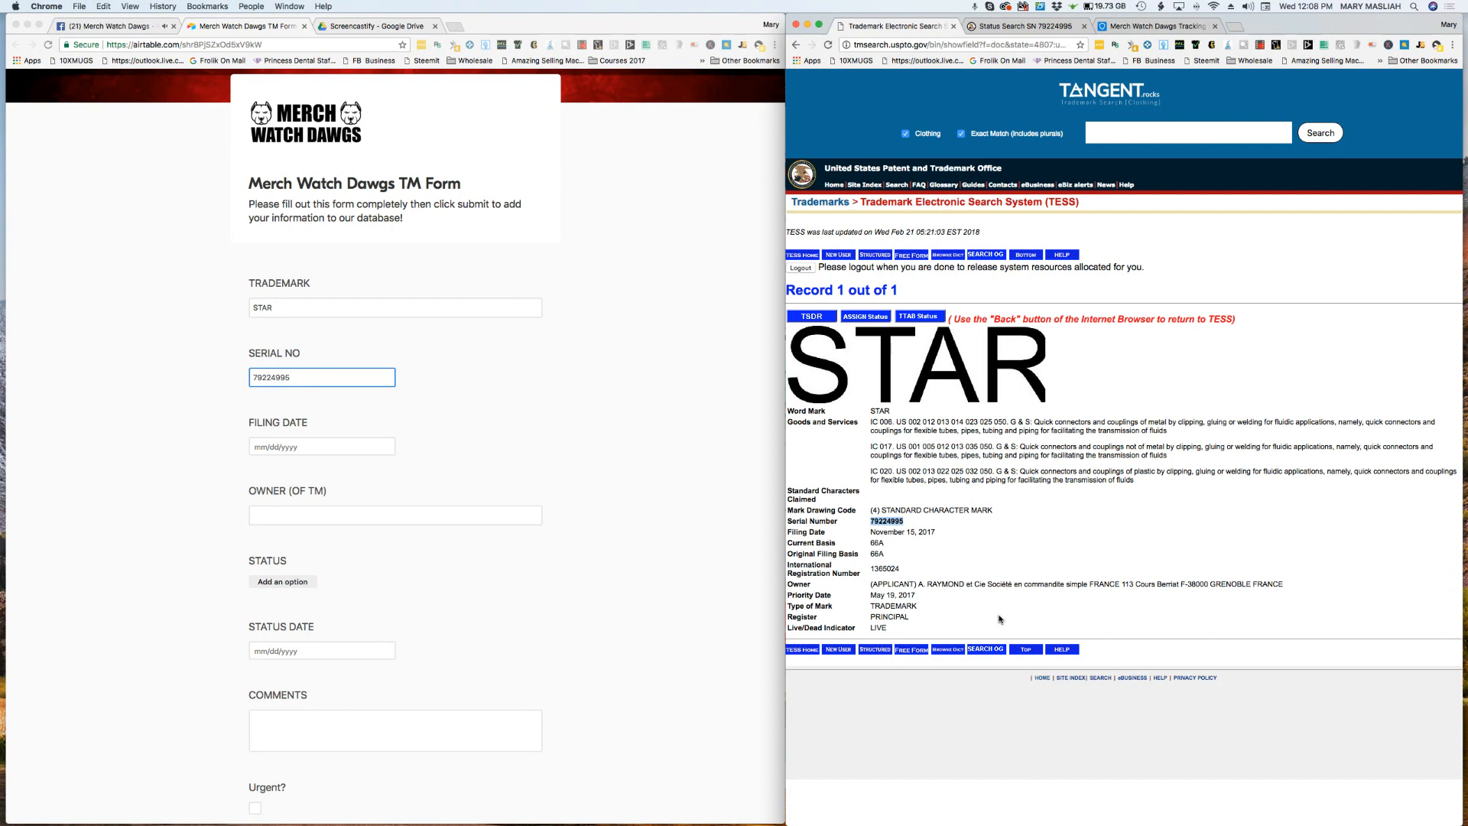
{"action": "left_click", "coordinate": [957, 559]}
{"action": "left_click_drag", "start_coordinate": [937, 535], "coordinate": [873, 533]}
{"action": "key", "text": "super+c"}
{"action": "left_click", "coordinate": [871, 534]}
{"action": "left_click", "coordinate": [315, 451]}
{"action": "left_click", "coordinate": [315, 449]}
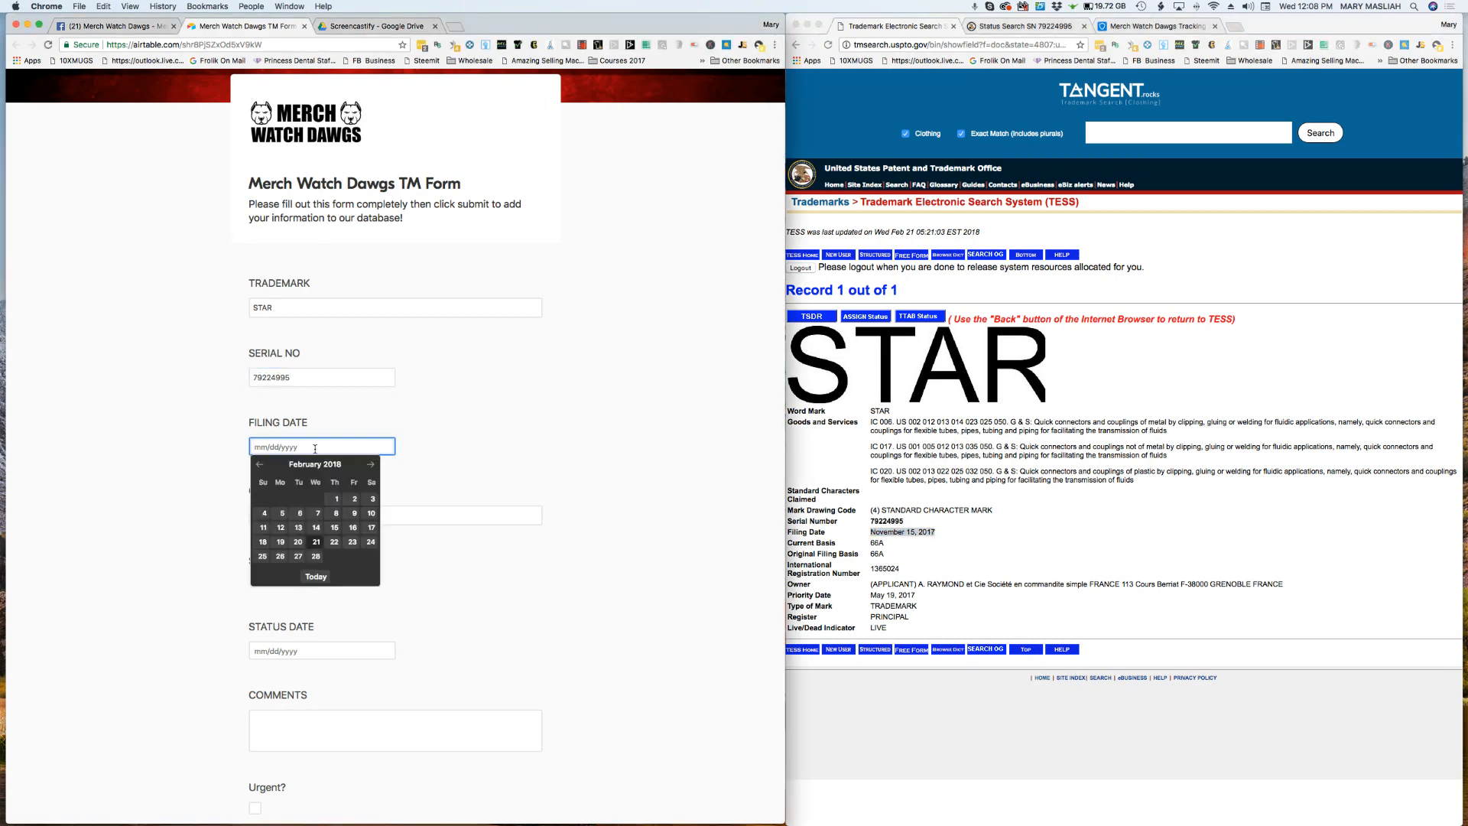
{"action": "key", "text": "super+v"}
{"action": "left_click", "coordinate": [462, 471]}
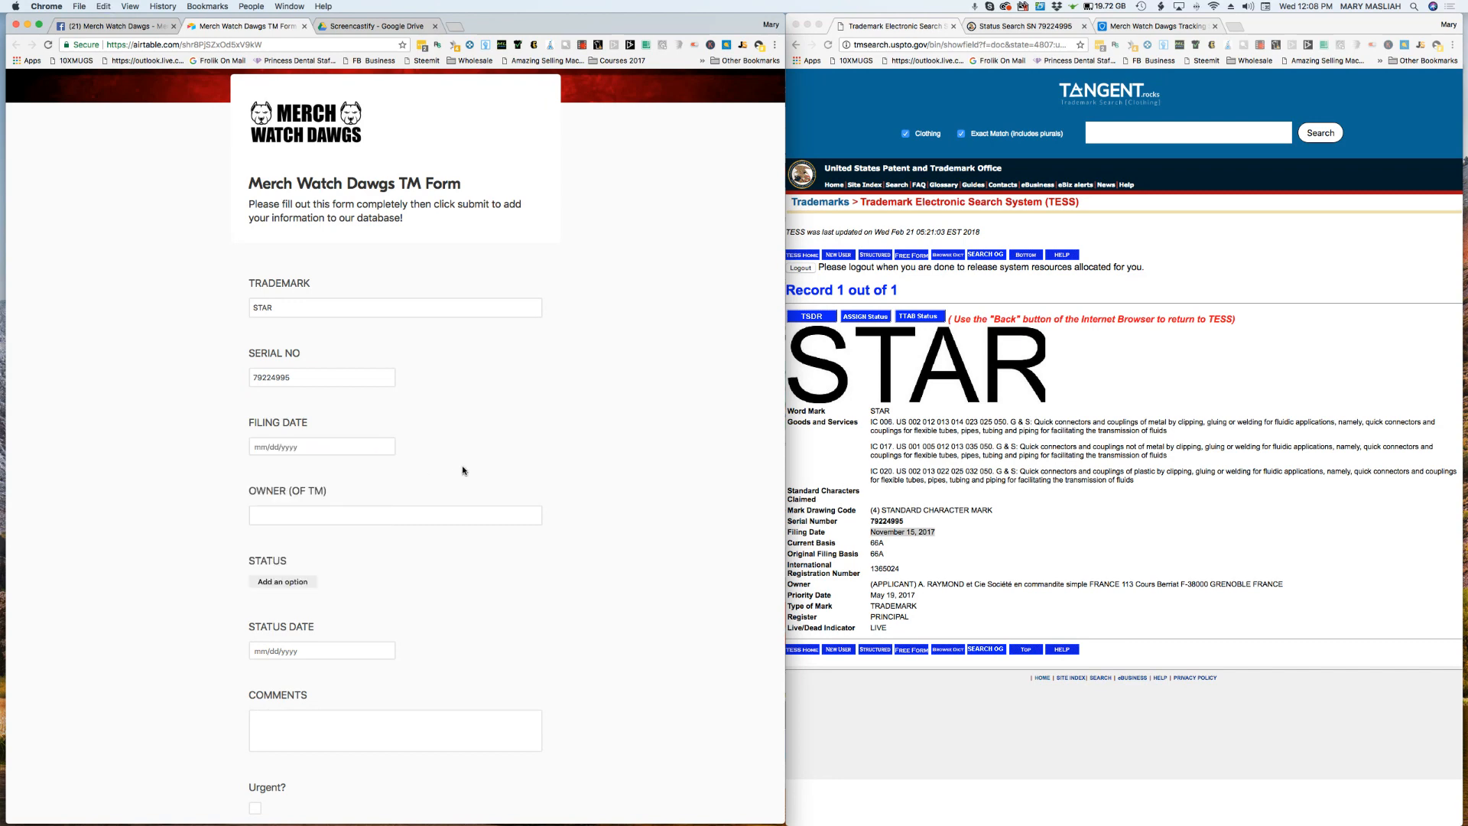
Step: Copy the owner name A. RAYMOND et Cie Société from the TESS record into the form's Owner field
{"action": "left_click", "coordinate": [952, 564]}
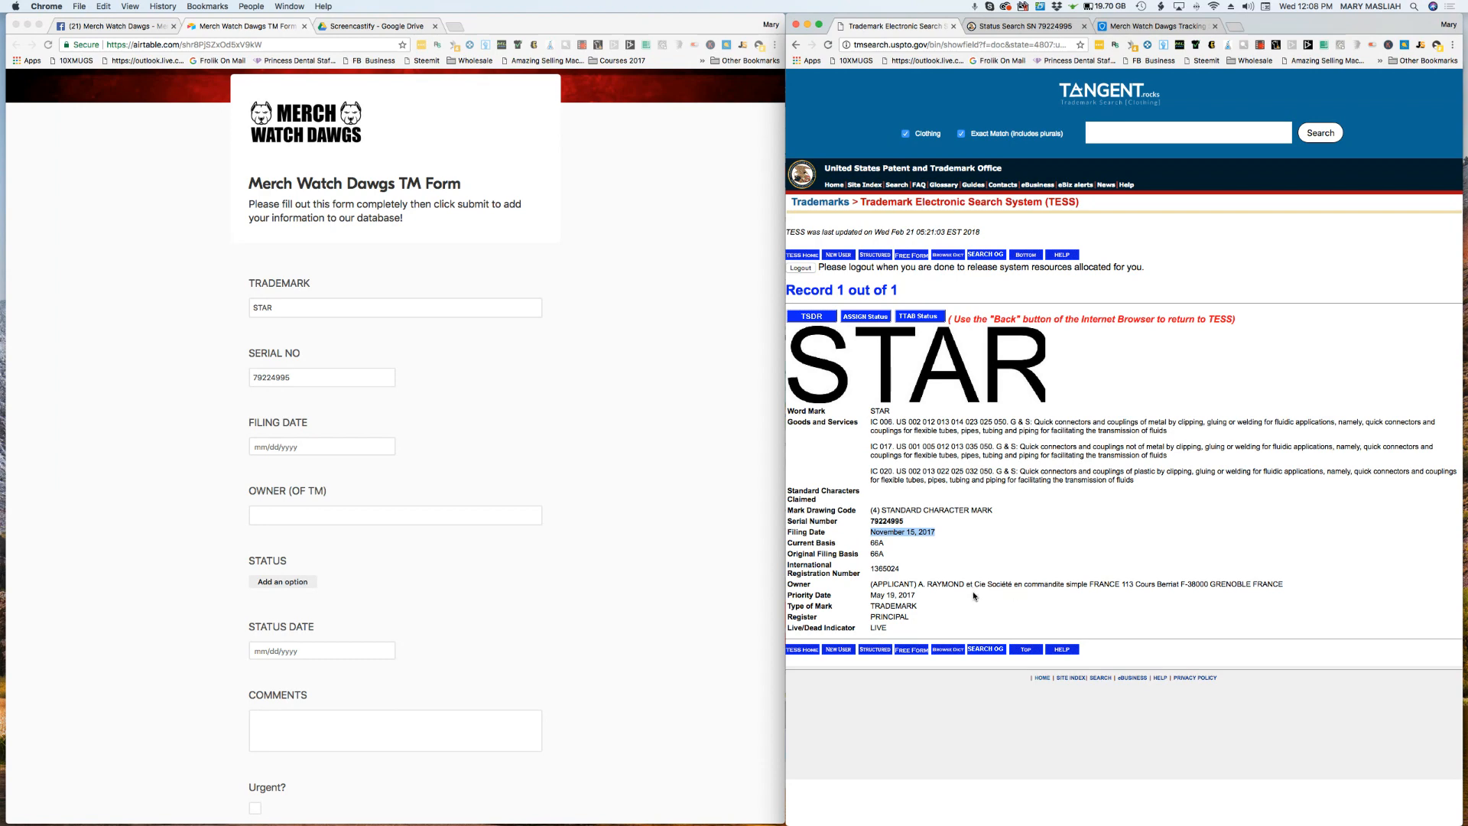
{"action": "left_click_drag", "start_coordinate": [917, 585], "coordinate": [987, 583]}
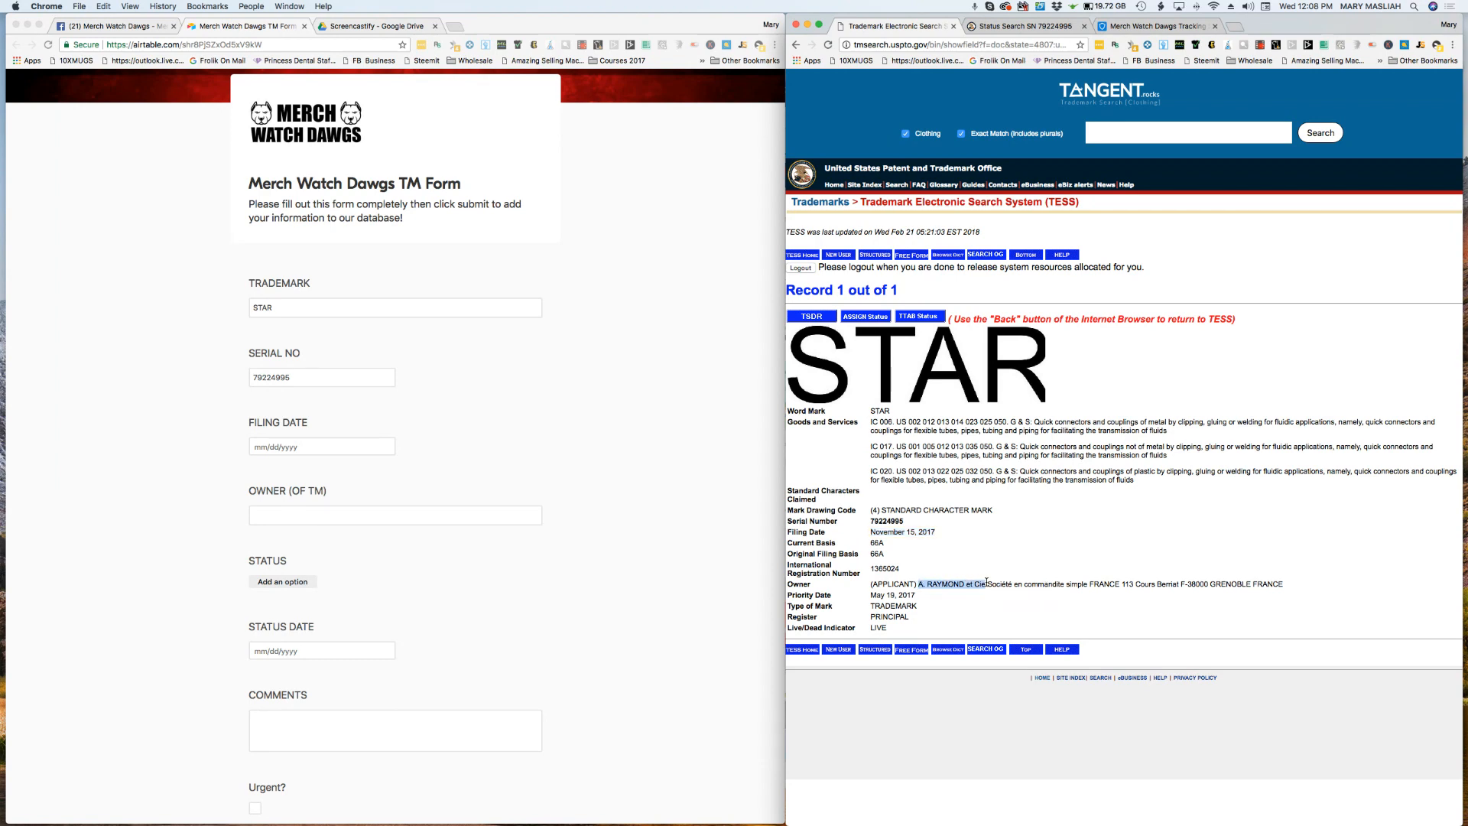
{"action": "left_click_drag", "start_coordinate": [987, 582], "coordinate": [1017, 583]}
{"action": "left_click", "coordinate": [1000, 584]}
{"action": "left_click_drag", "start_coordinate": [1013, 584], "coordinate": [920, 588]}
{"action": "right_click", "coordinate": [954, 585]}
{"action": "left_click", "coordinate": [986, 621]}
{"action": "left_click", "coordinate": [365, 521]}
{"action": "left_click", "coordinate": [364, 518]}
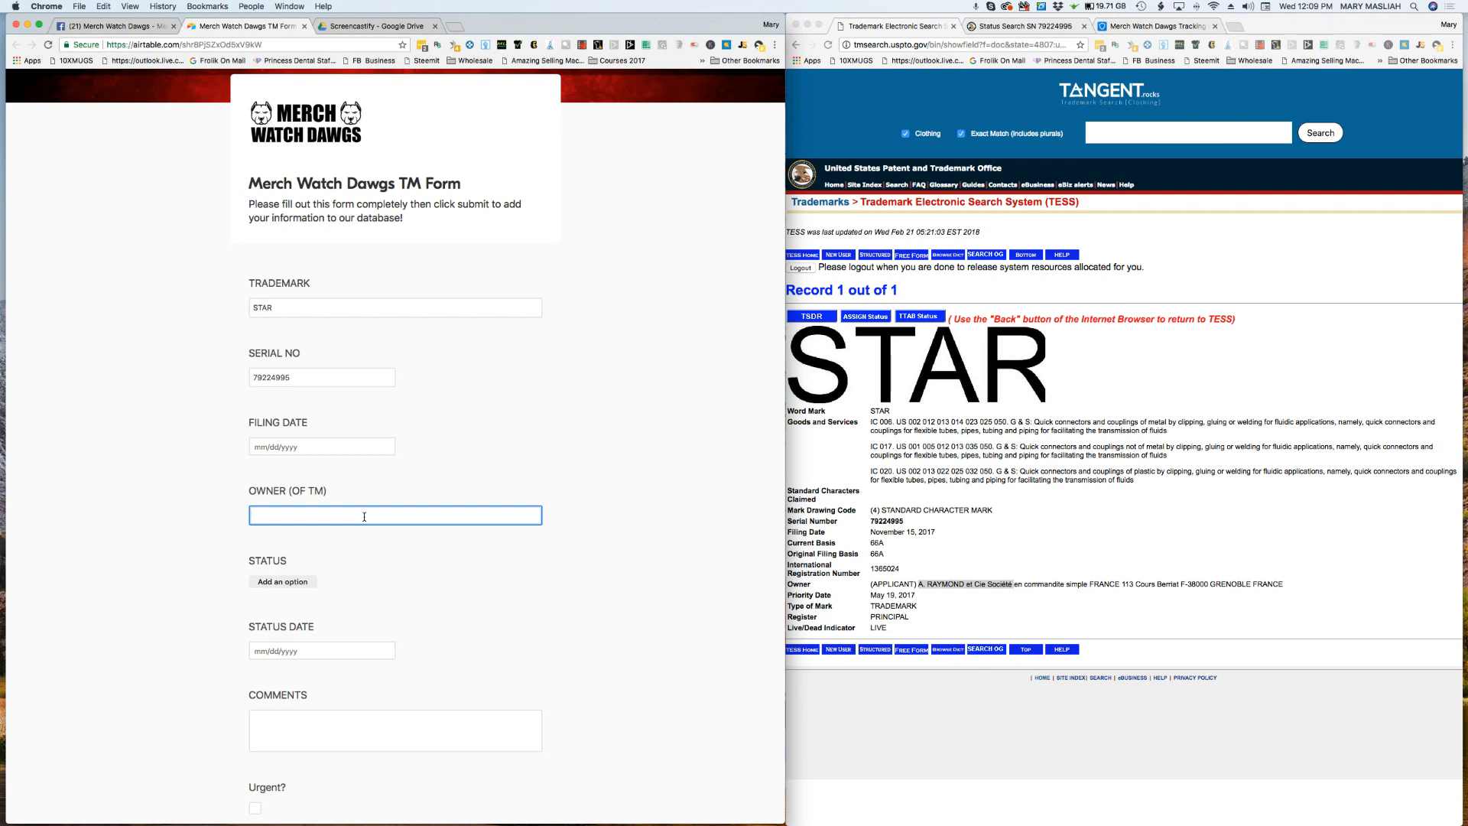
{"action": "key", "text": "super+v"}
{"action": "left_click", "coordinate": [949, 609]}
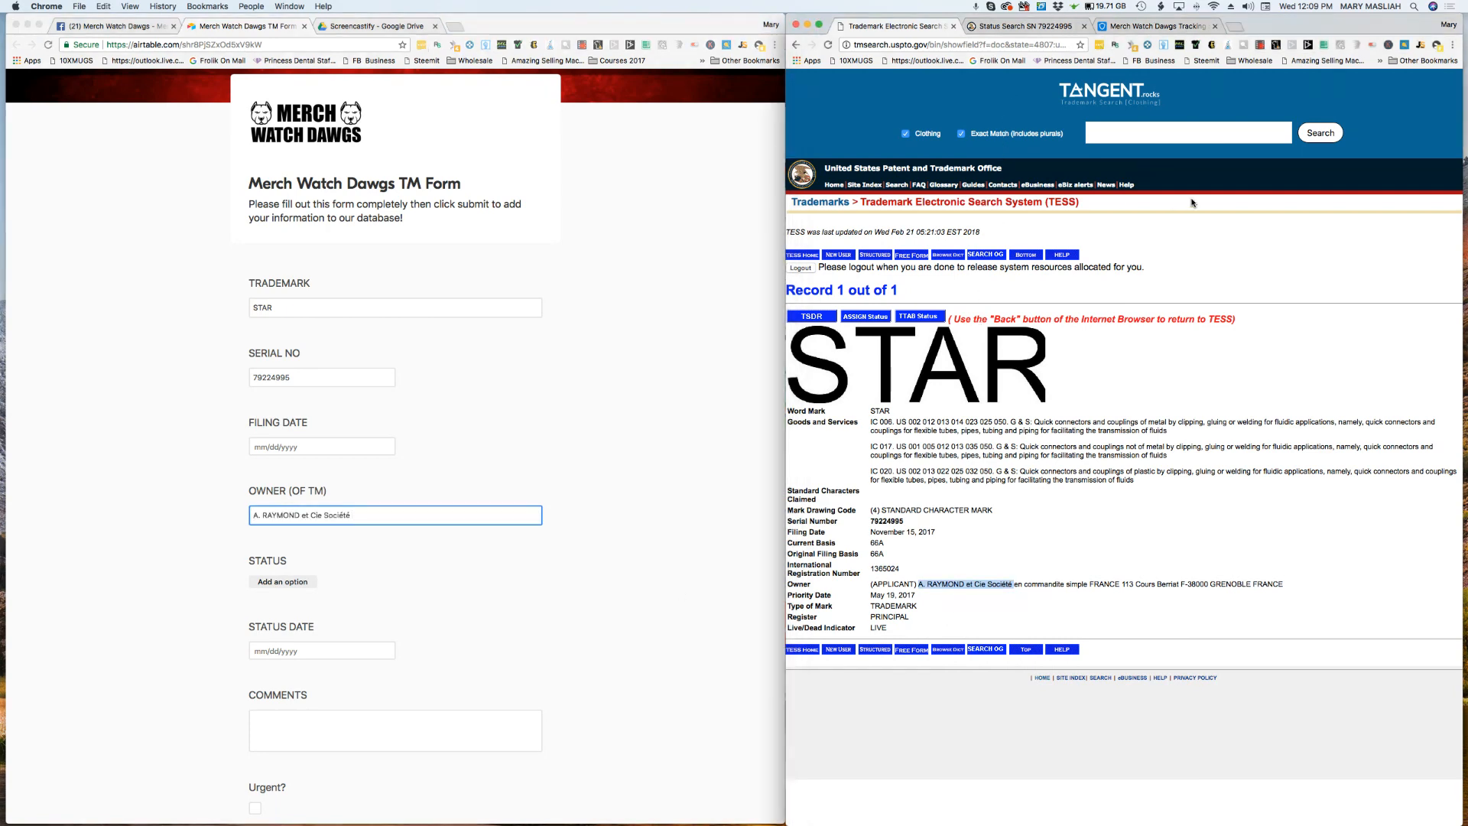
Step: Check the mark's status descriptor in the TSDR record and set the form's status to Live/Awaiting Examiner Assignment
{"action": "left_click", "coordinate": [1021, 26]}
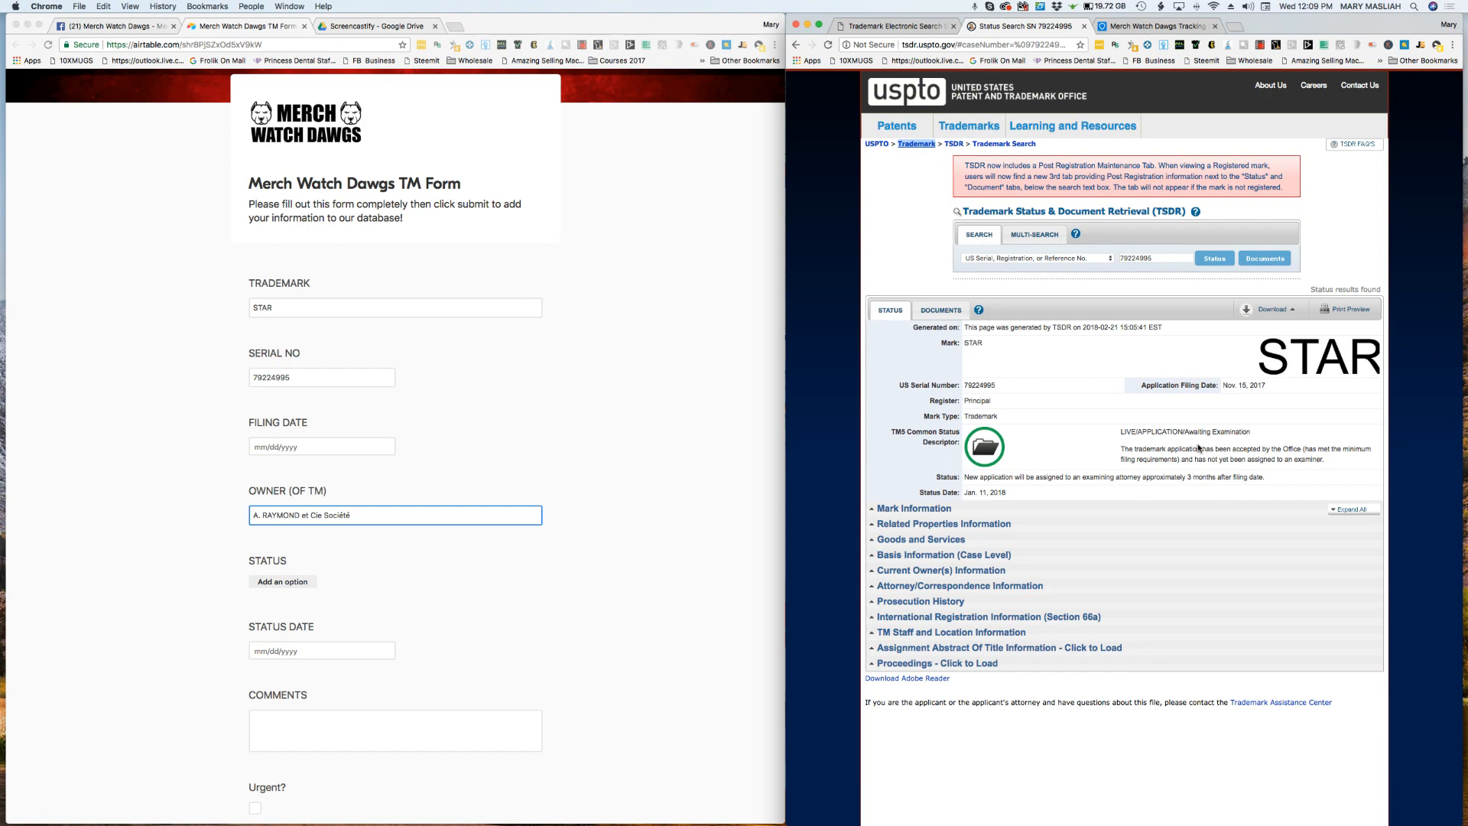
{"action": "left_click_drag", "start_coordinate": [1254, 433], "coordinate": [1130, 433]}
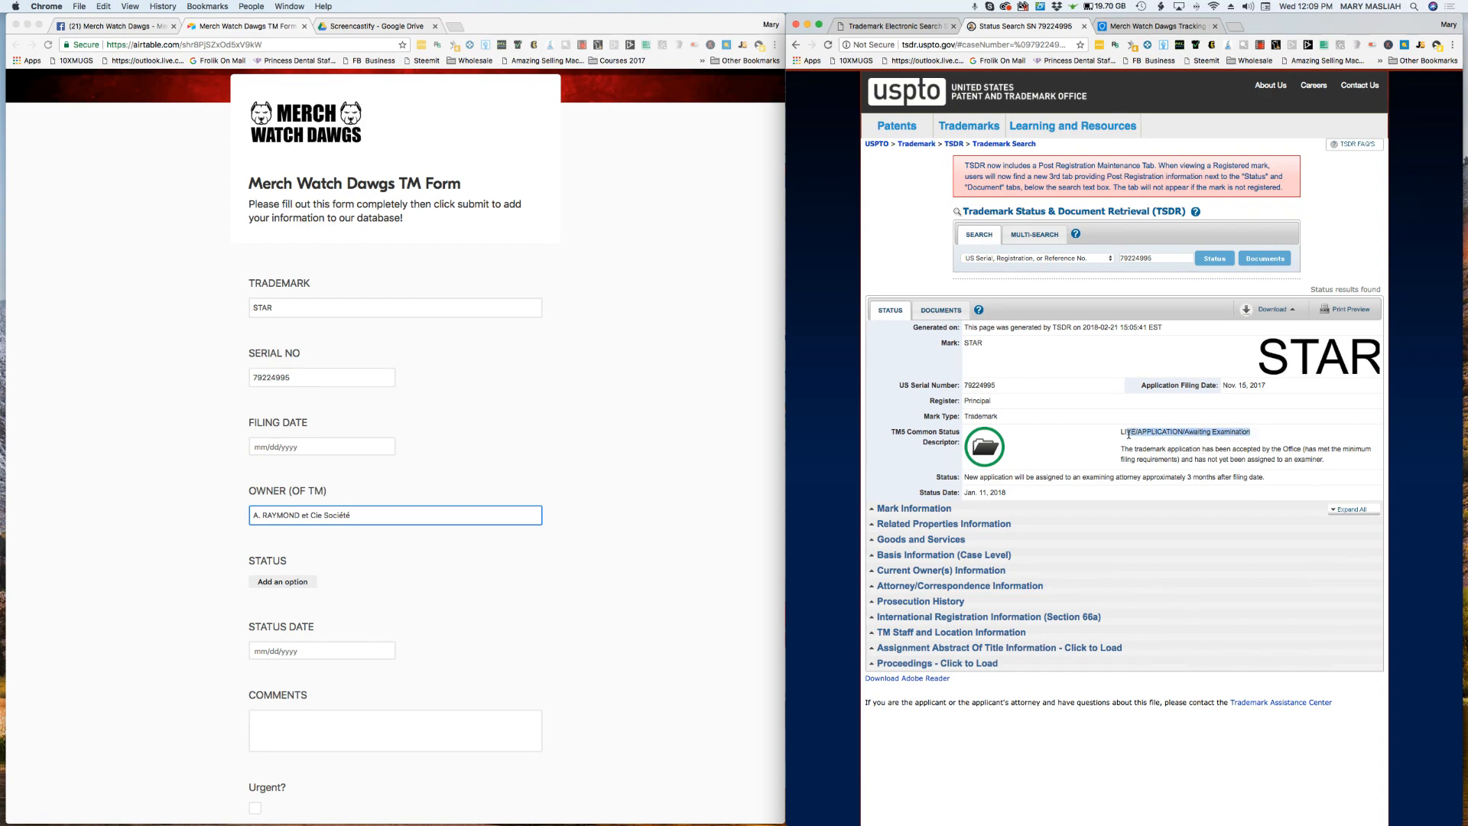
{"action": "left_click", "coordinate": [1093, 450]}
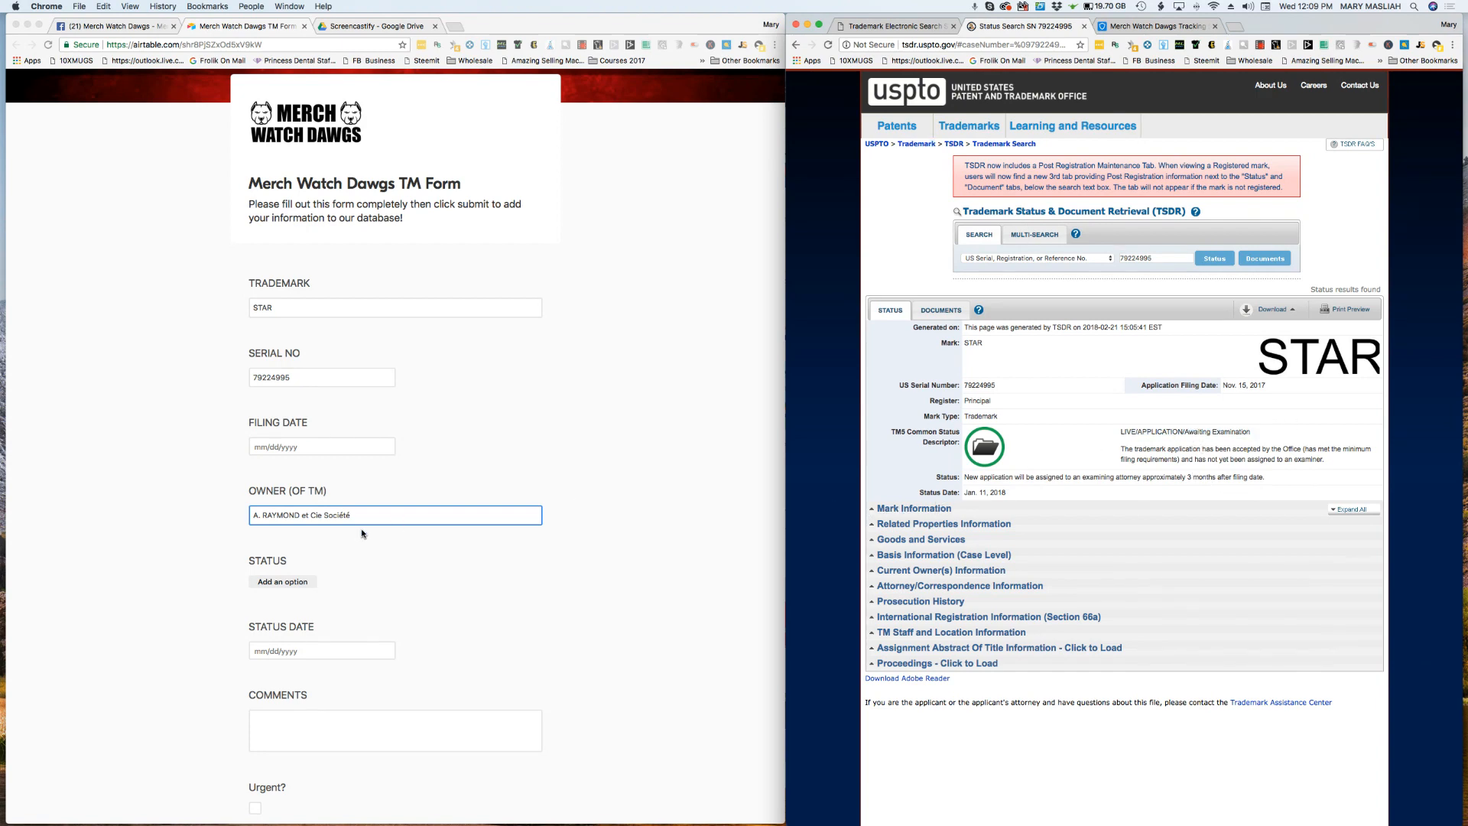
{"action": "left_click", "coordinate": [289, 583]}
{"action": "left_click", "coordinate": [289, 584]}
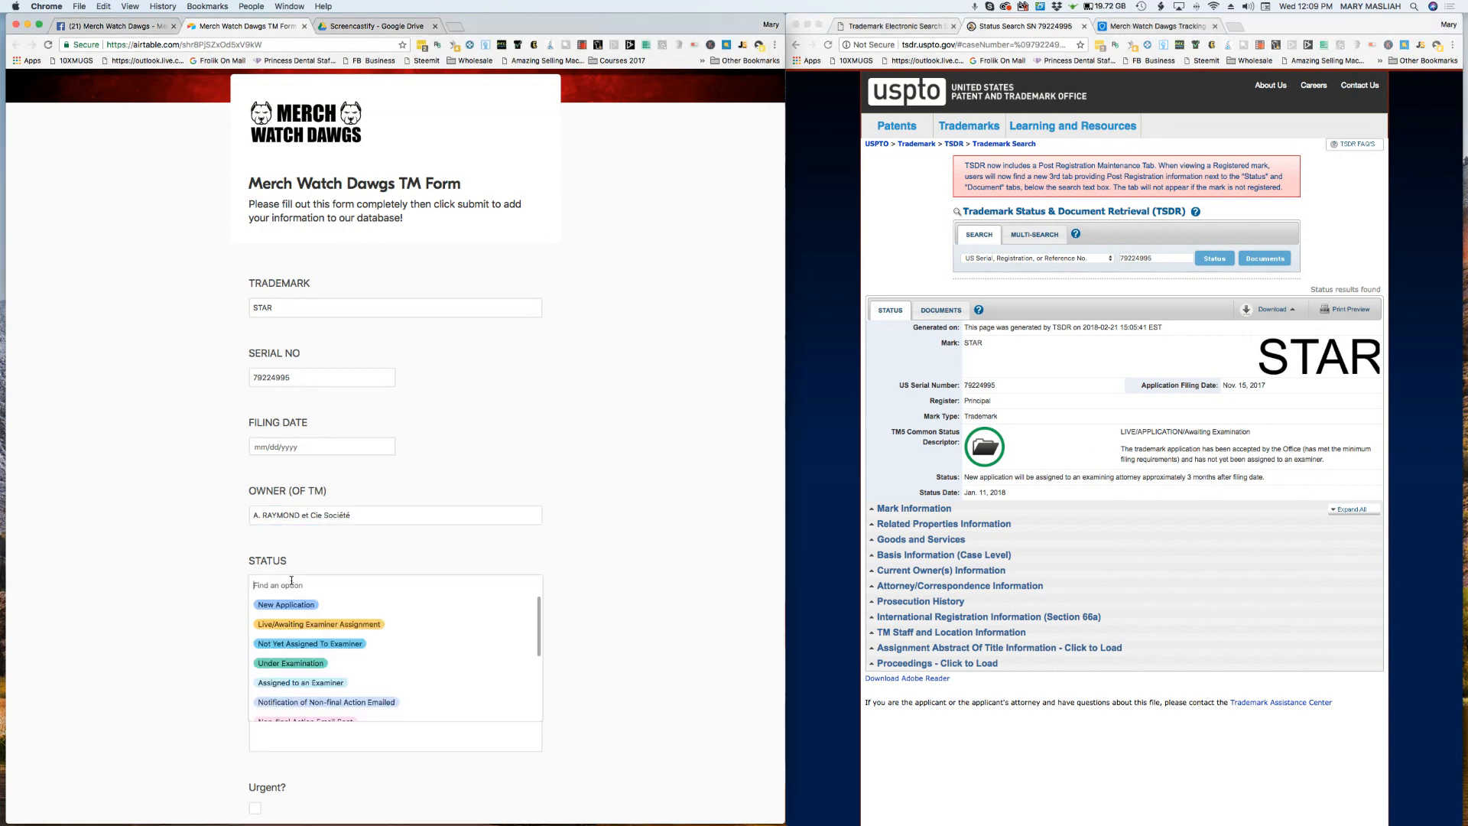
{"action": "left_click", "coordinate": [339, 626]}
Step: Copy the status date Jan. 11, 2018 from the TSDR record into the form's Status Date field
{"action": "scroll", "coordinate": [317, 644], "scroll_direction": "down", "scroll_amount": 1}
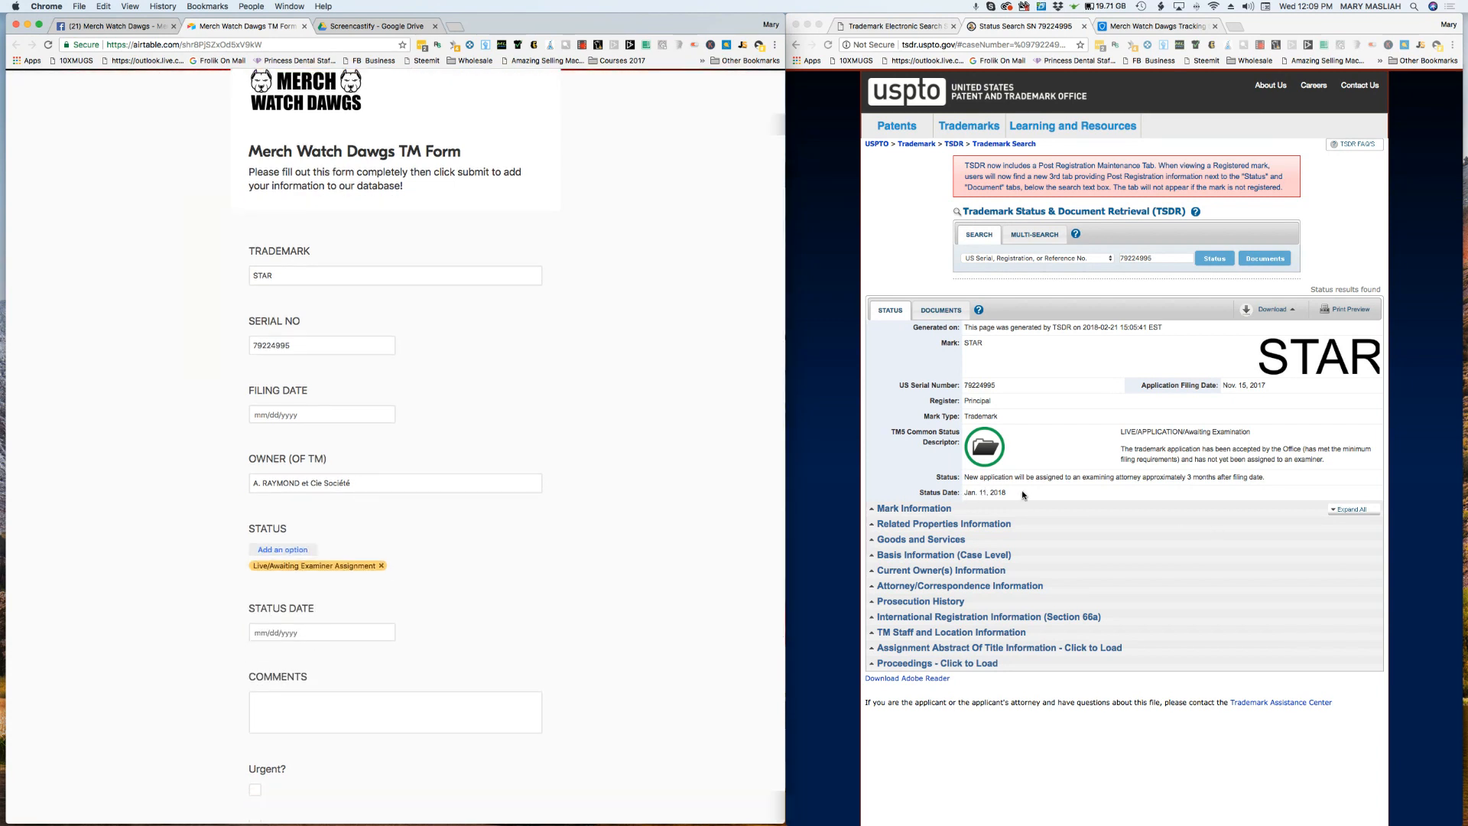
{"action": "left_click", "coordinate": [983, 497]}
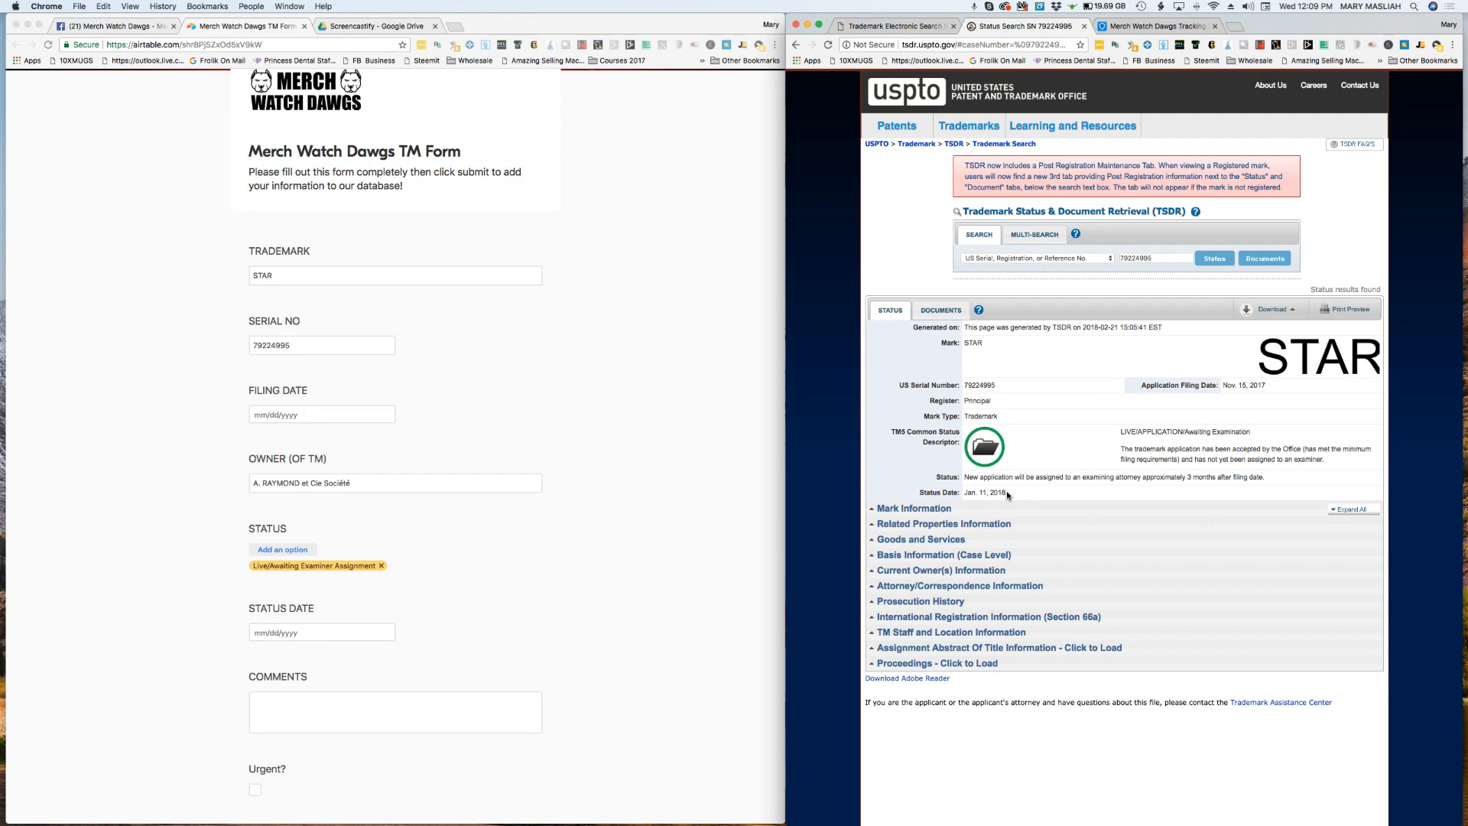
{"action": "left_click_drag", "start_coordinate": [1008, 493], "coordinate": [965, 495]}
{"action": "key", "text": "super+c"}
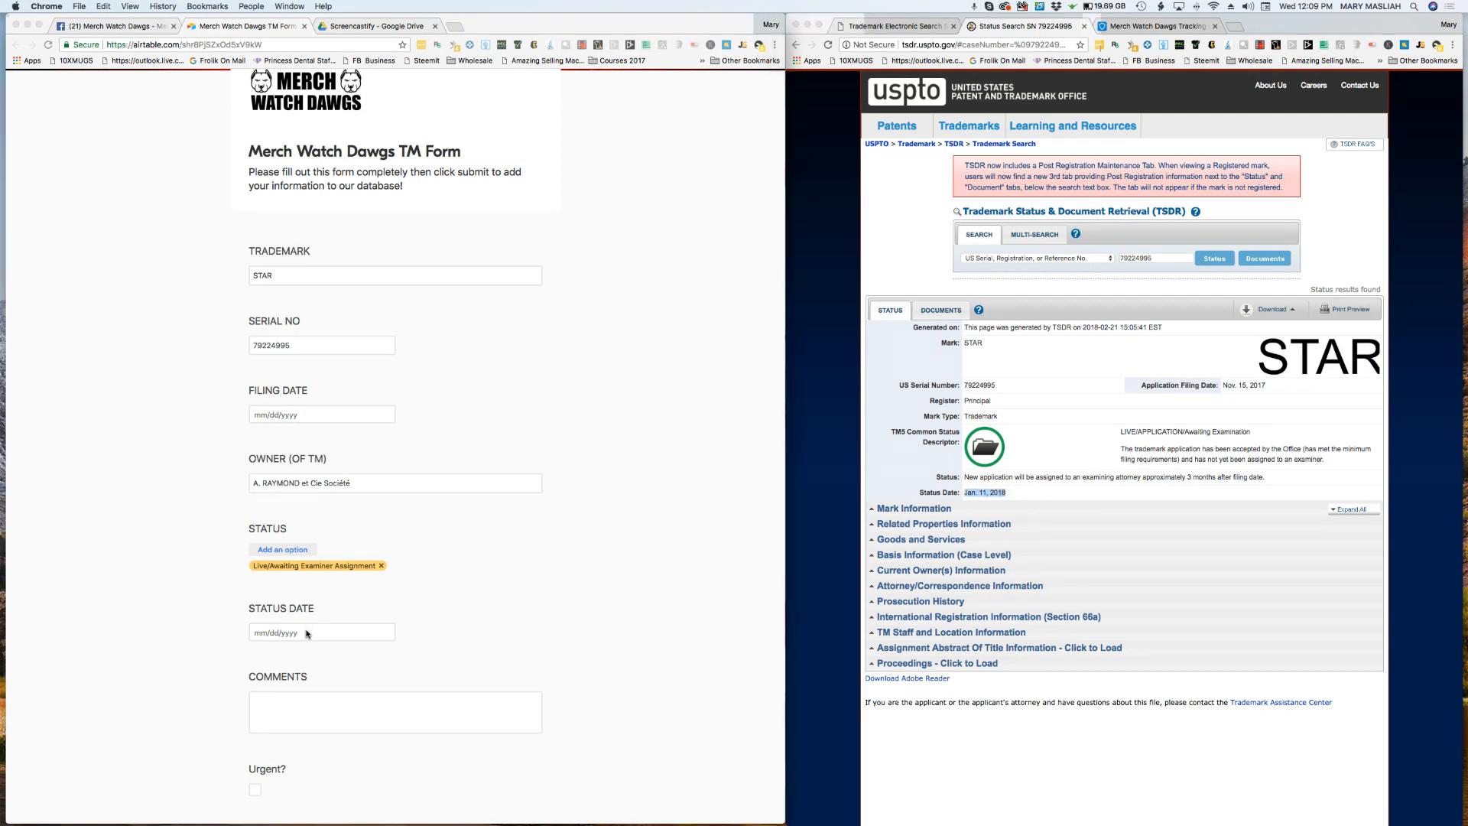
{"action": "left_click", "coordinate": [307, 632]}
{"action": "key", "text": "super+v"}
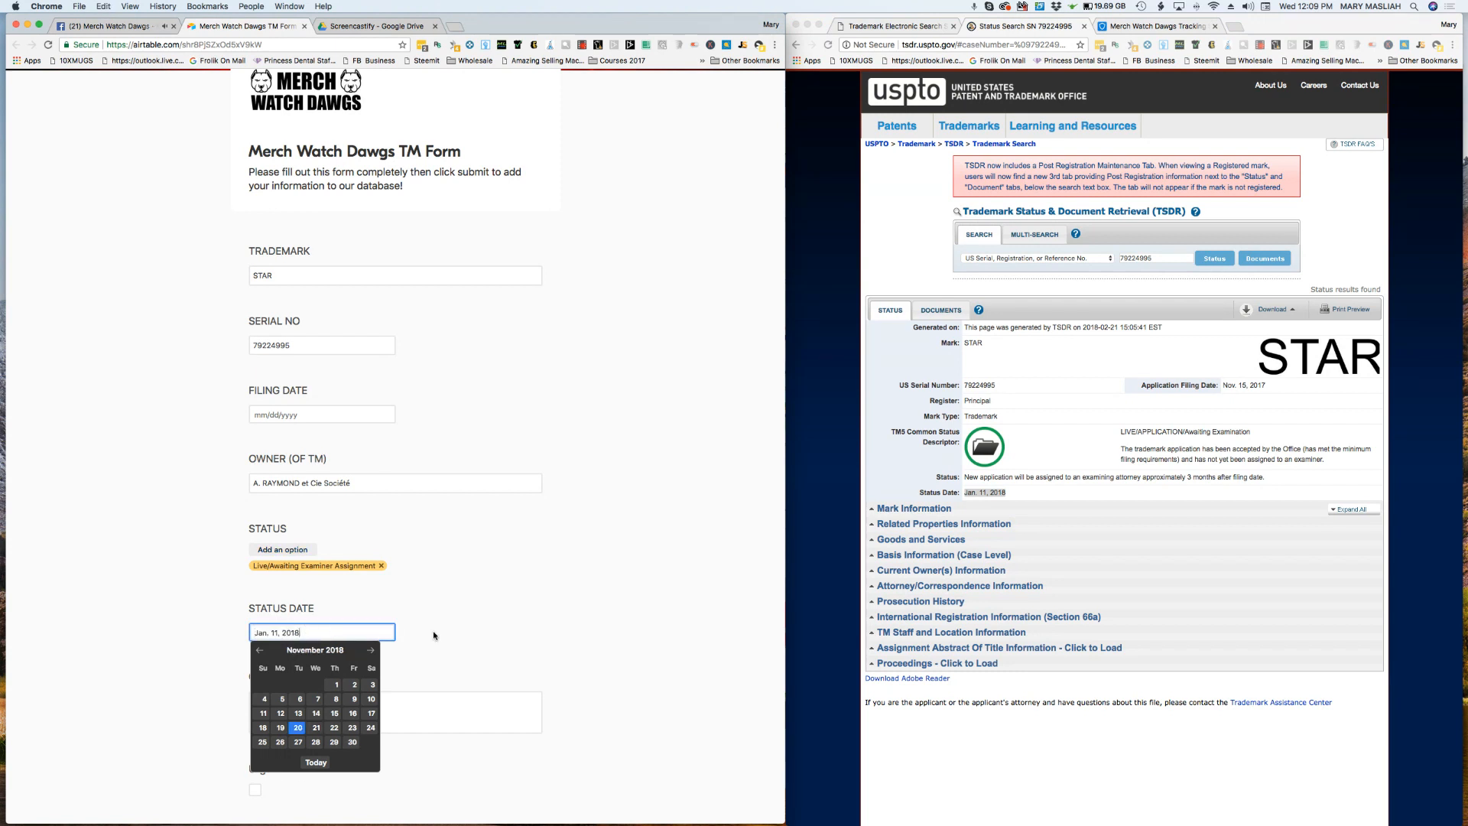
{"action": "left_click", "coordinate": [415, 715]}
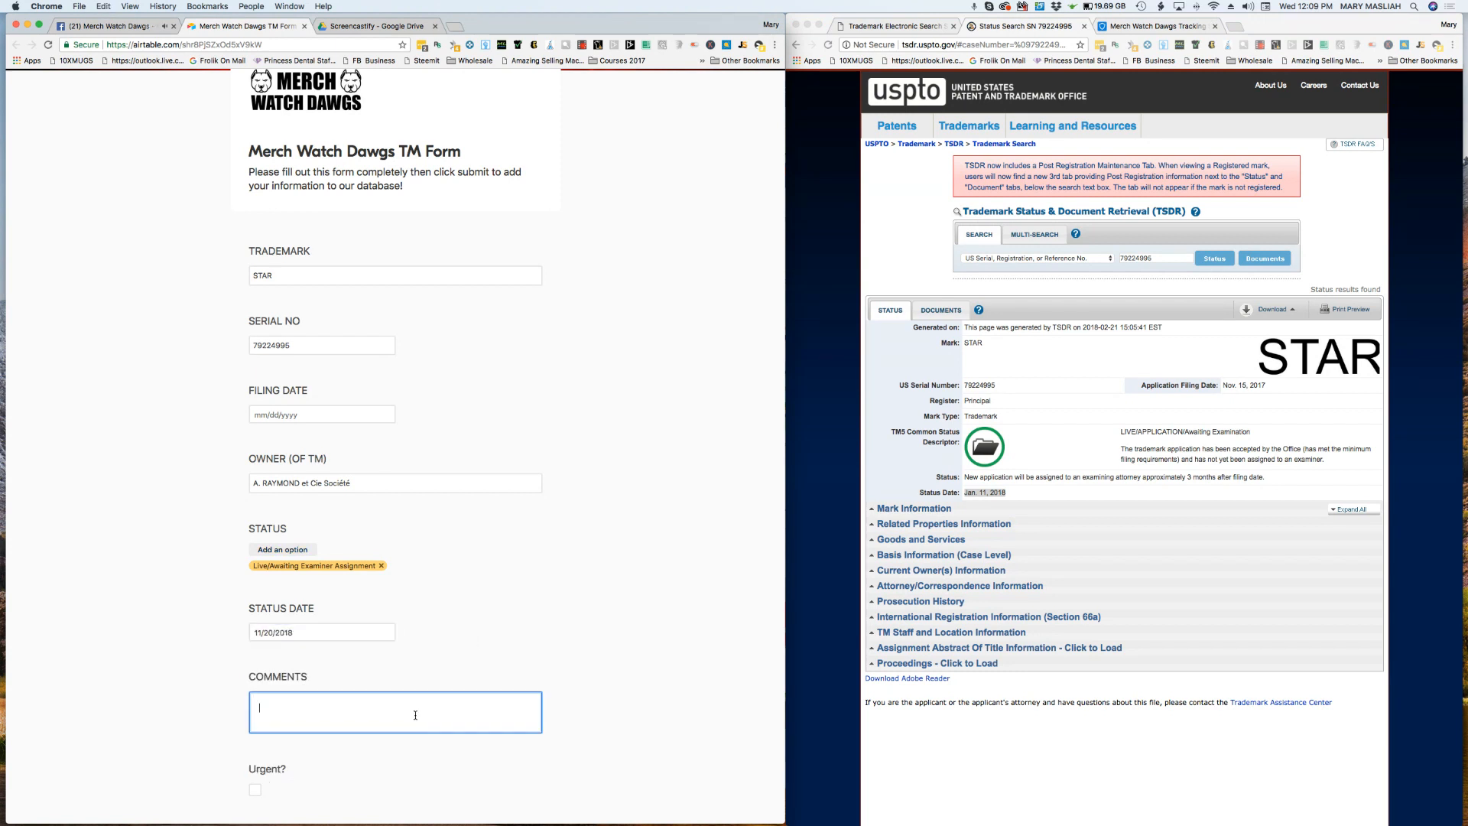
Step: Look through the other status options offered in the form and close the list without adding one
{"action": "scroll", "coordinate": [416, 716], "scroll_direction": "down", "scroll_amount": 3}
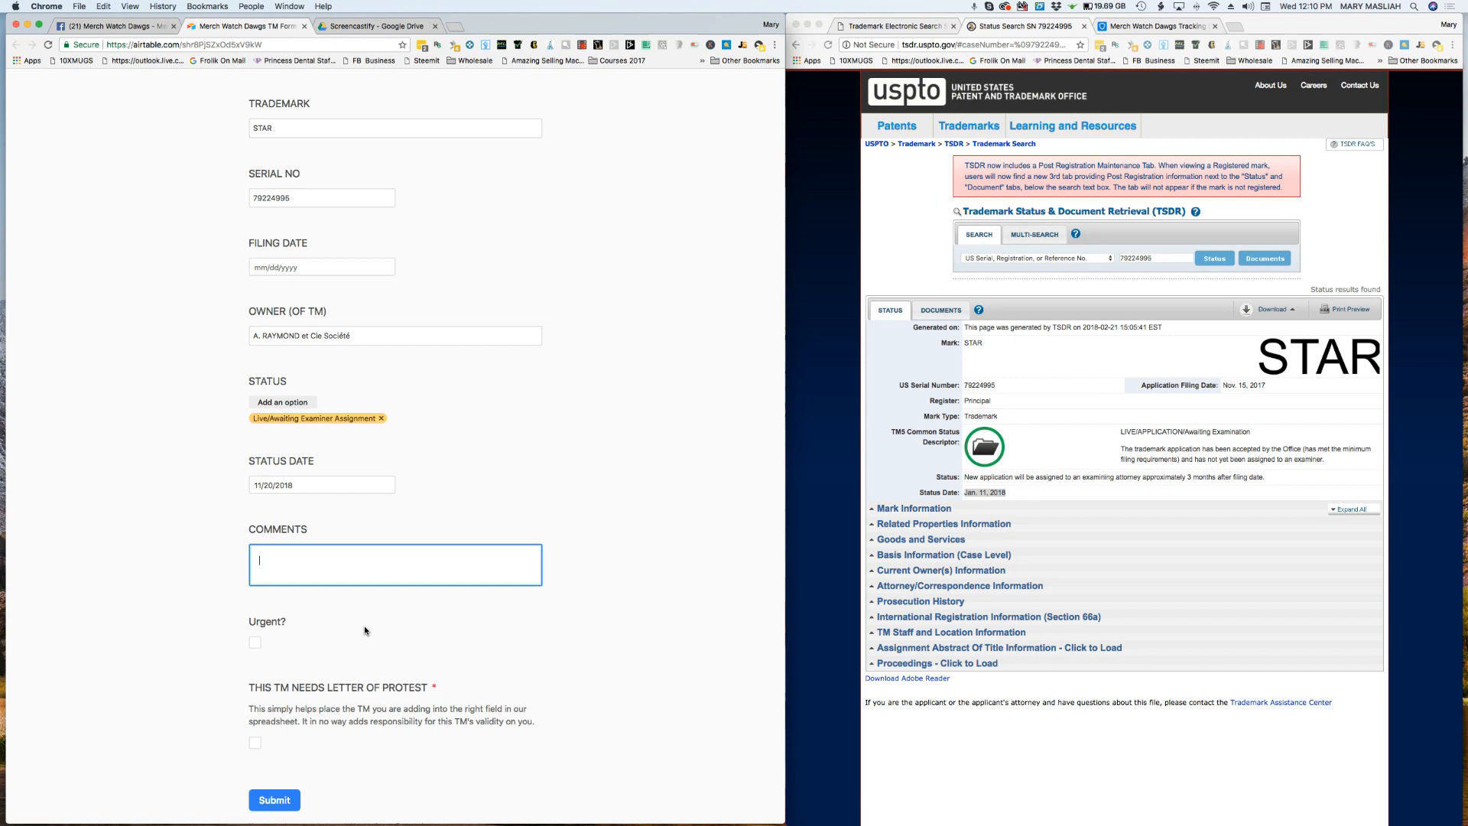
{"action": "left_click", "coordinate": [276, 401]}
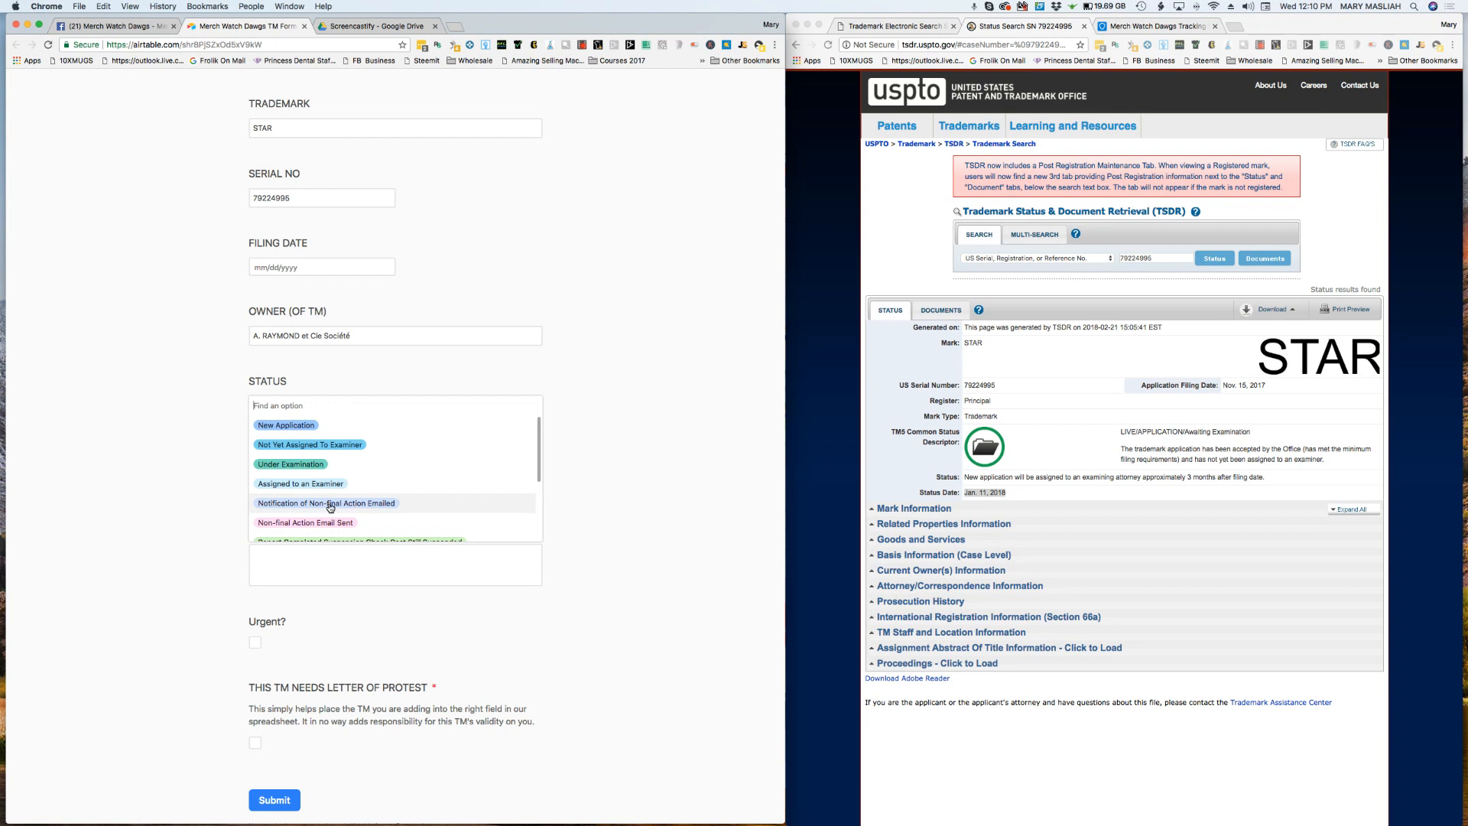
{"action": "scroll", "coordinate": [357, 514], "scroll_direction": "down", "scroll_amount": 3}
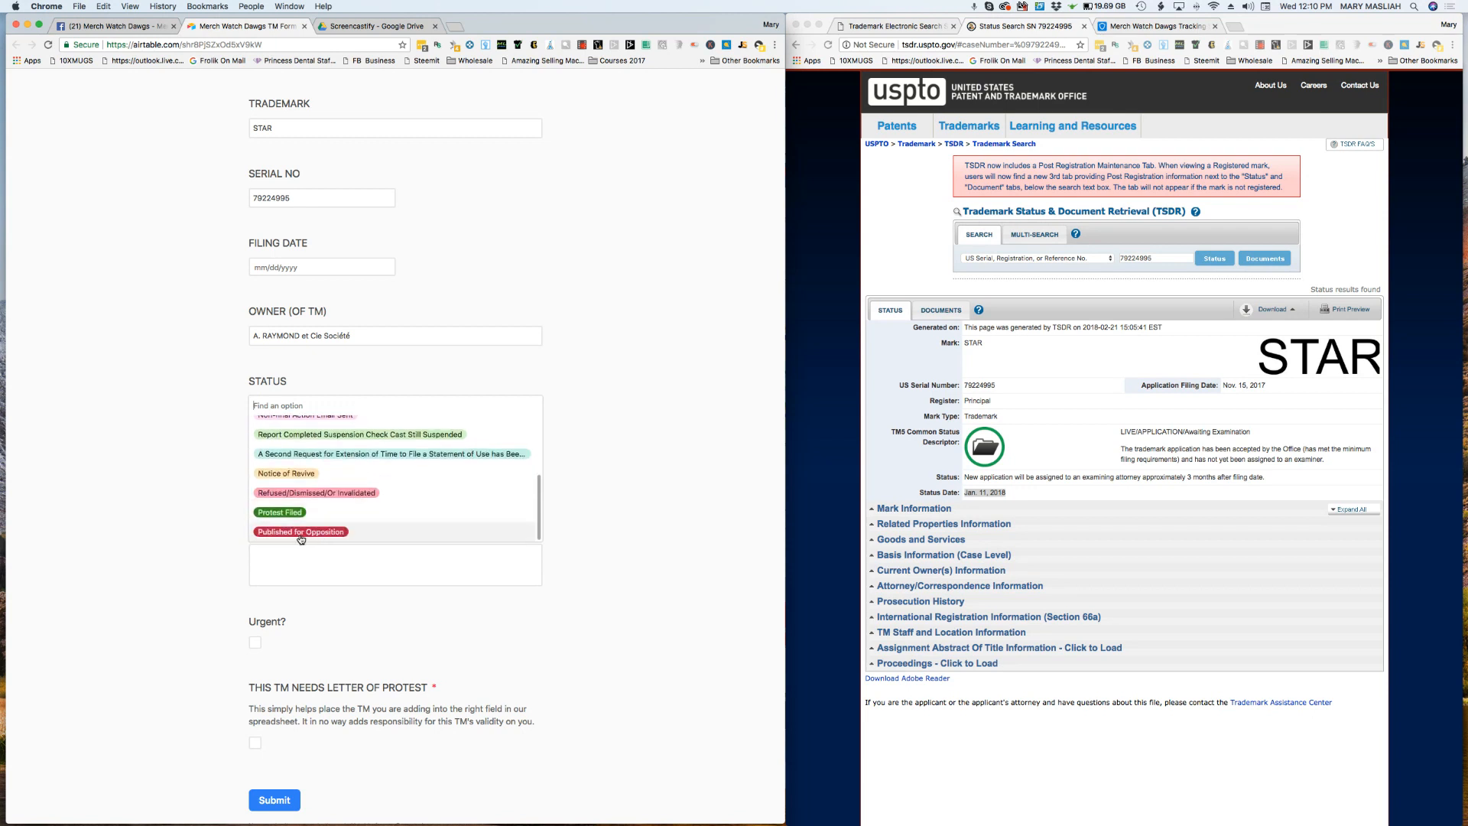
{"action": "scroll", "coordinate": [361, 462], "scroll_direction": "up", "scroll_amount": 4}
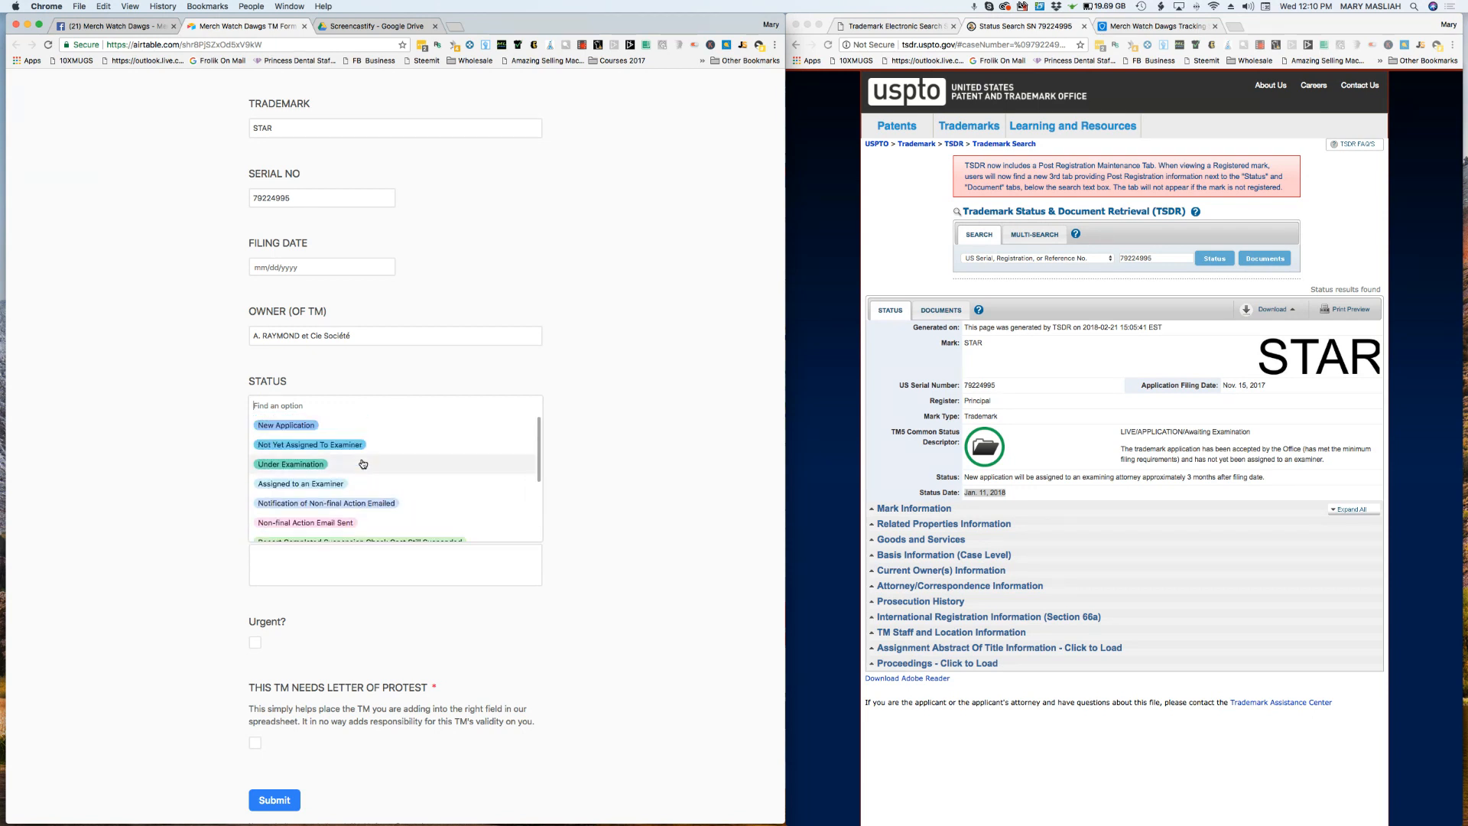
{"action": "left_click", "coordinate": [580, 385]}
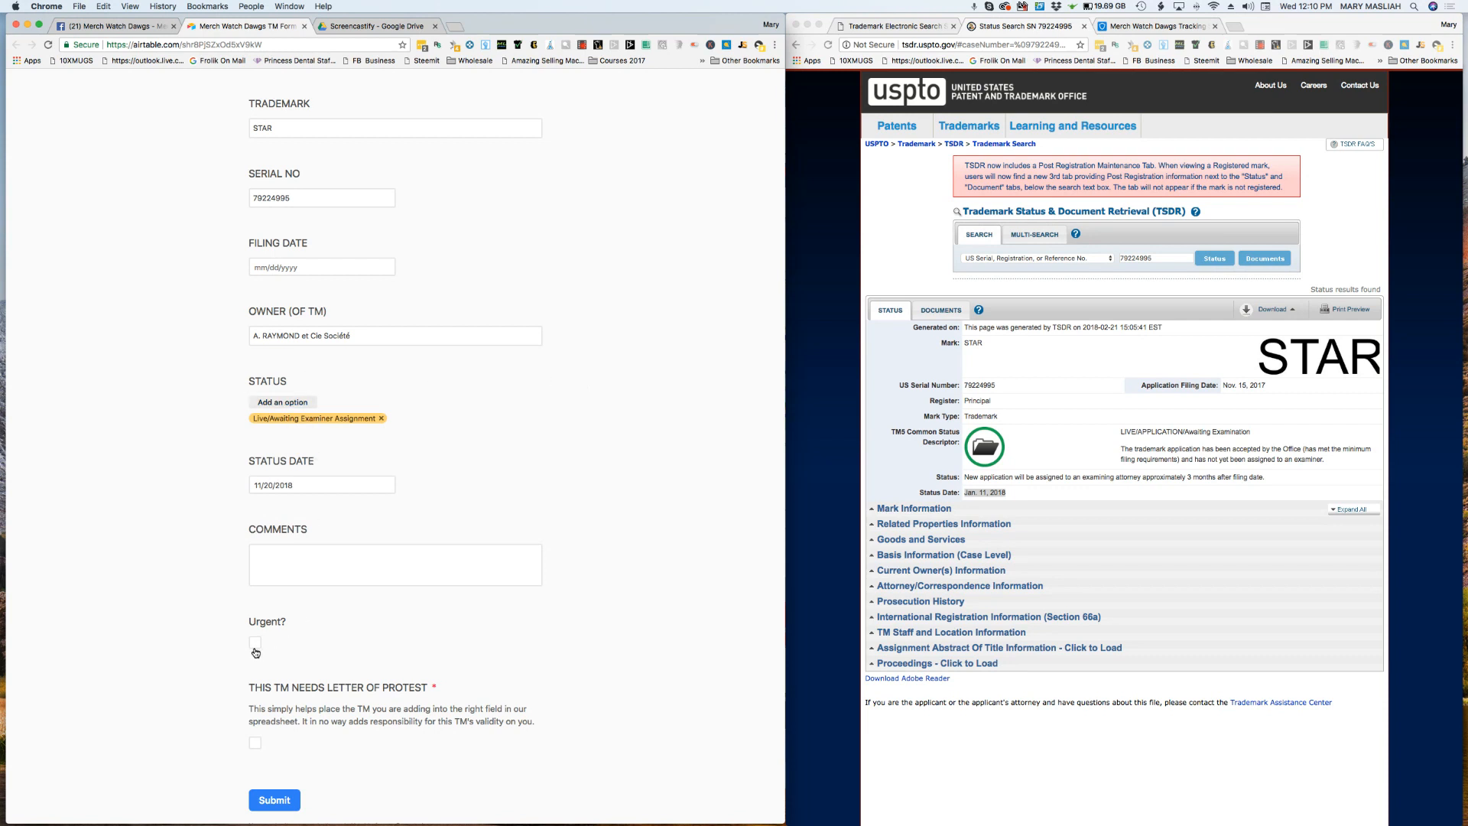
Step: Open the tracking sheet beside the form and mark the STAR trademark as needing a letter of protest in the form
{"action": "scroll", "coordinate": [256, 647], "scroll_direction": "down", "scroll_amount": 1}
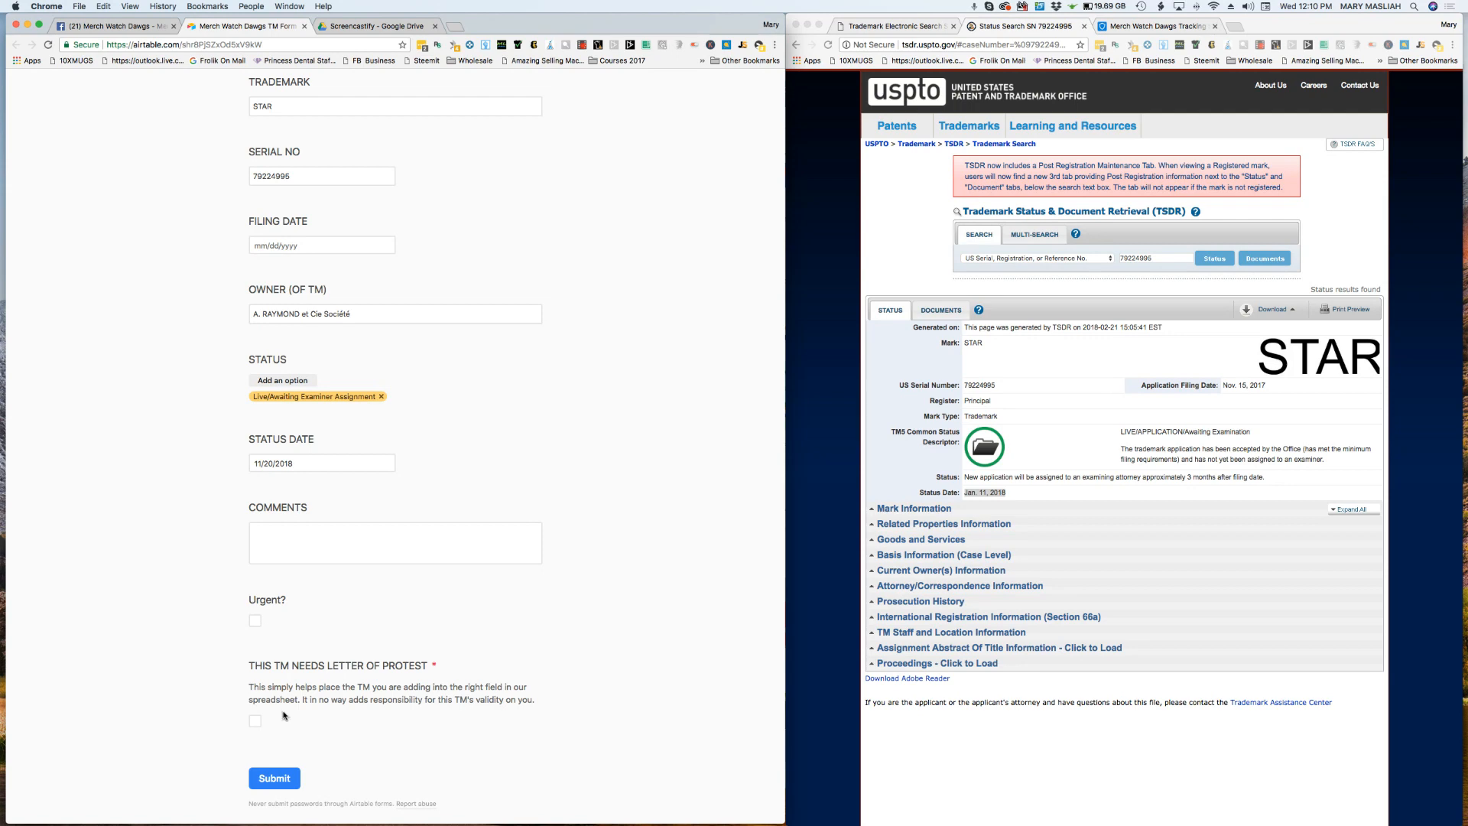
{"action": "scroll", "coordinate": [287, 716], "scroll_direction": "down", "scroll_amount": 4}
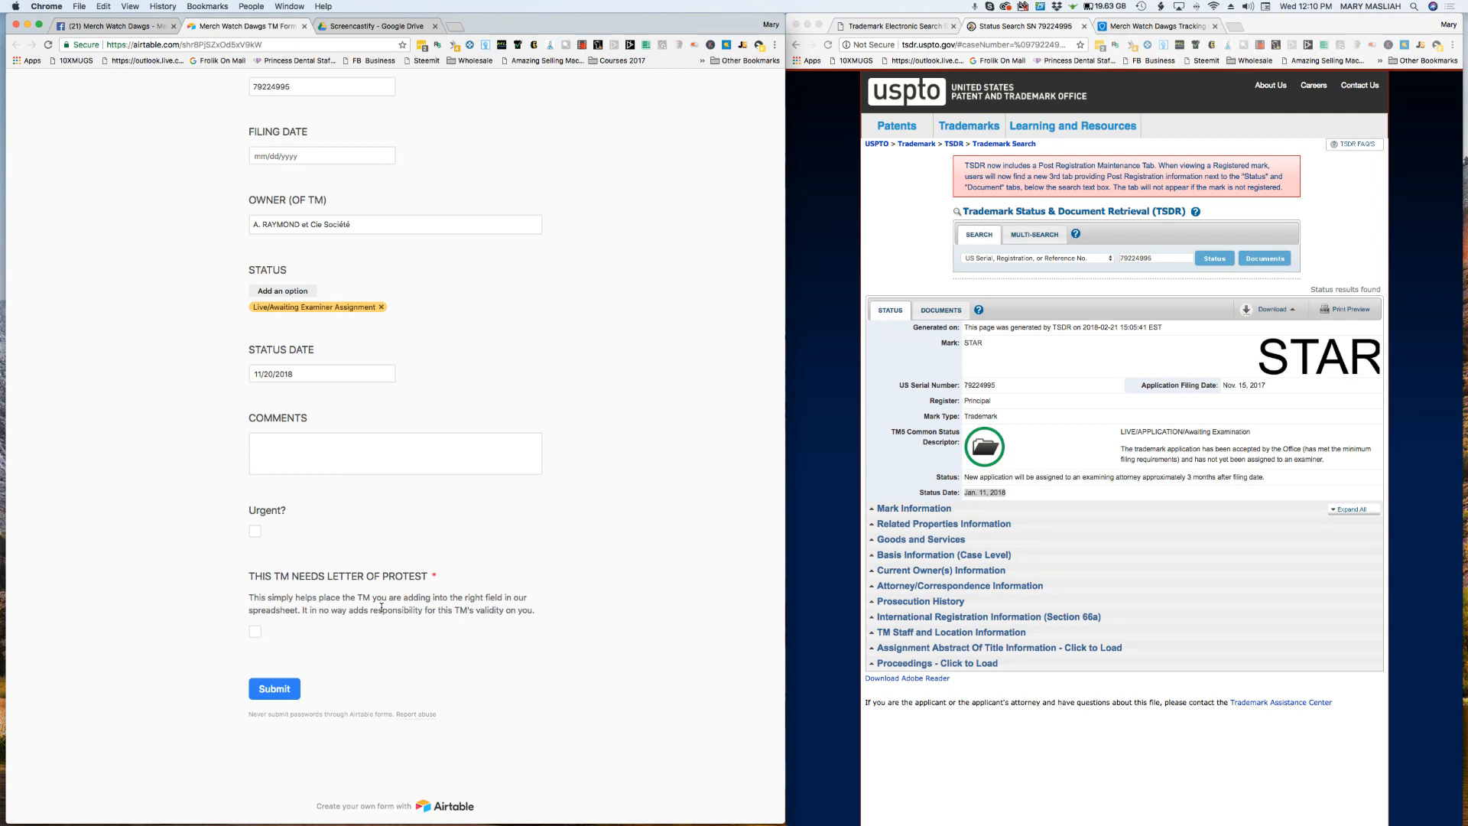
{"action": "left_click", "coordinate": [1153, 26]}
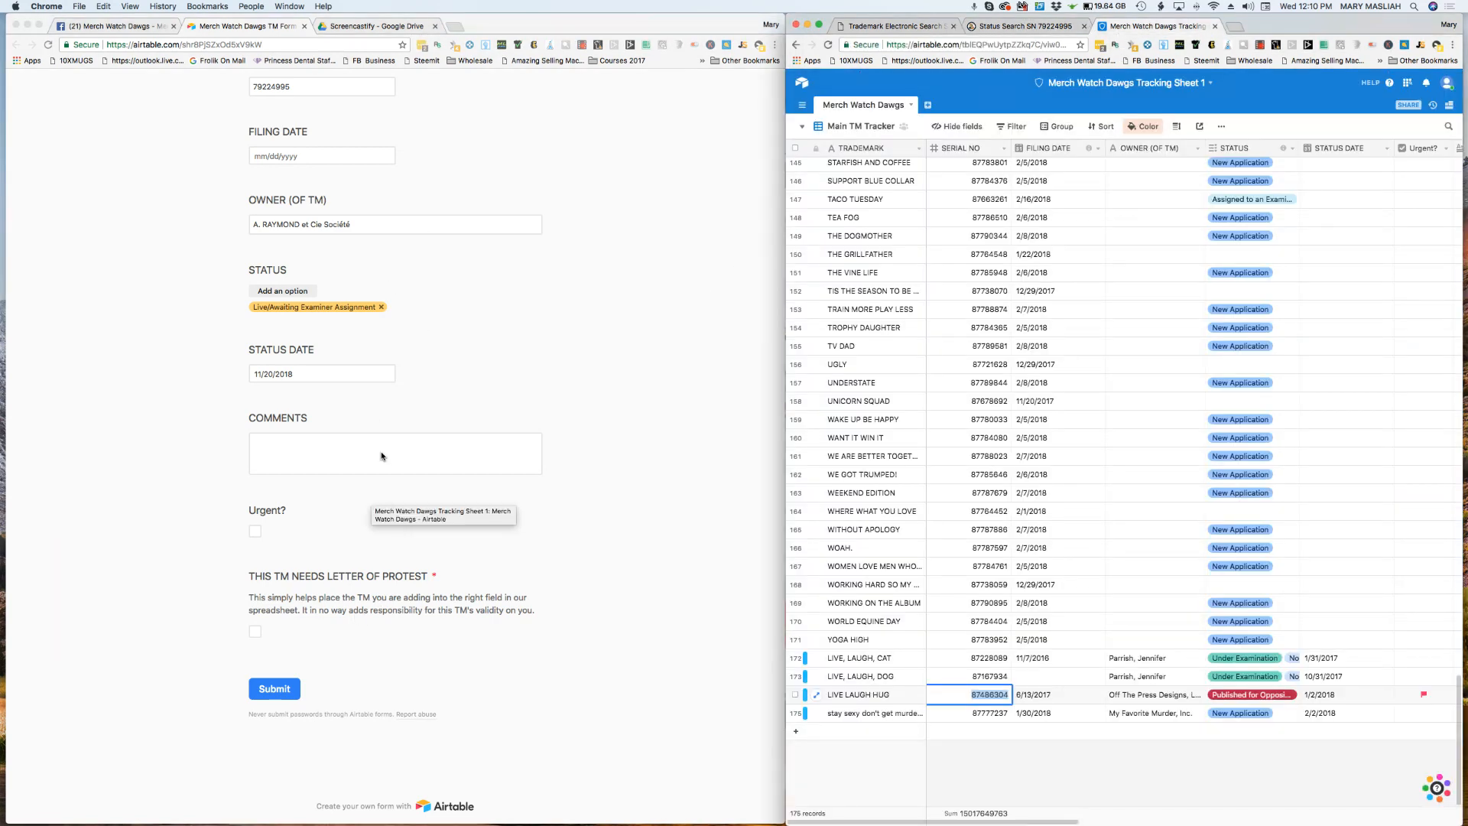
{"action": "left_click", "coordinate": [255, 636]}
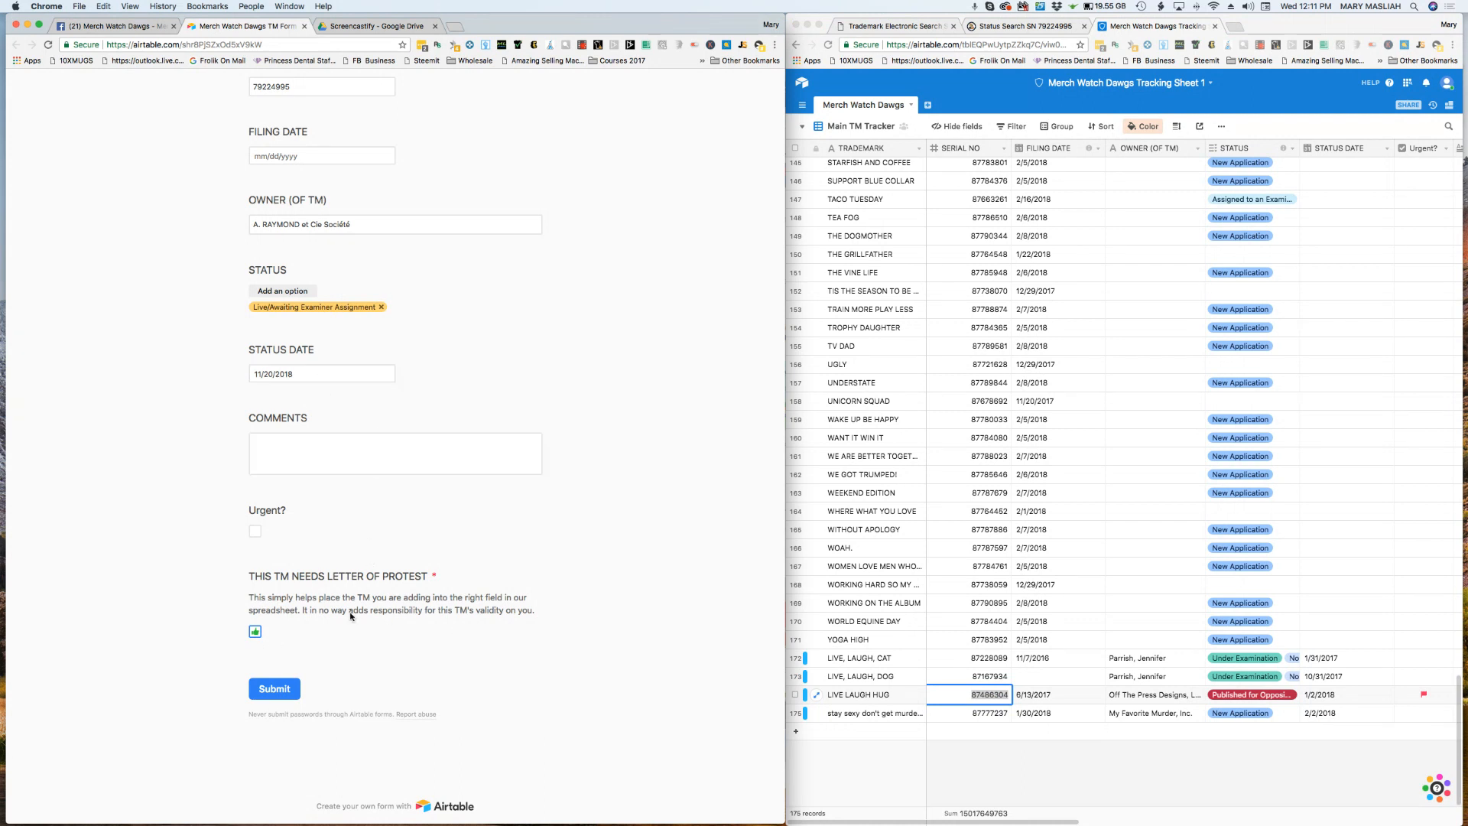
Step: Submit the completed STAR trademark form
{"action": "left_click", "coordinate": [1037, 736]}
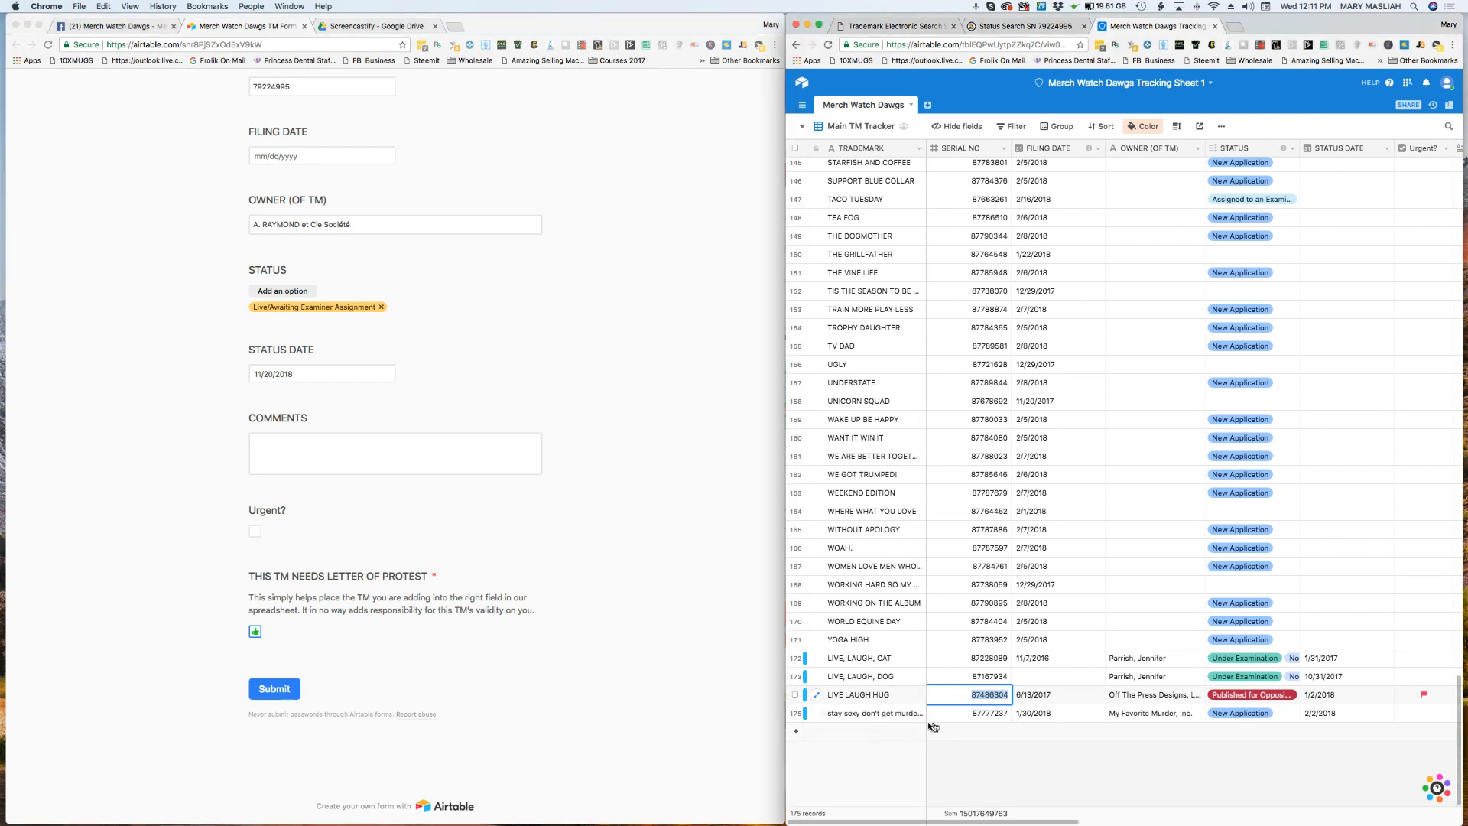
{"action": "left_click", "coordinate": [286, 690]}
{"action": "left_click", "coordinate": [285, 690]}
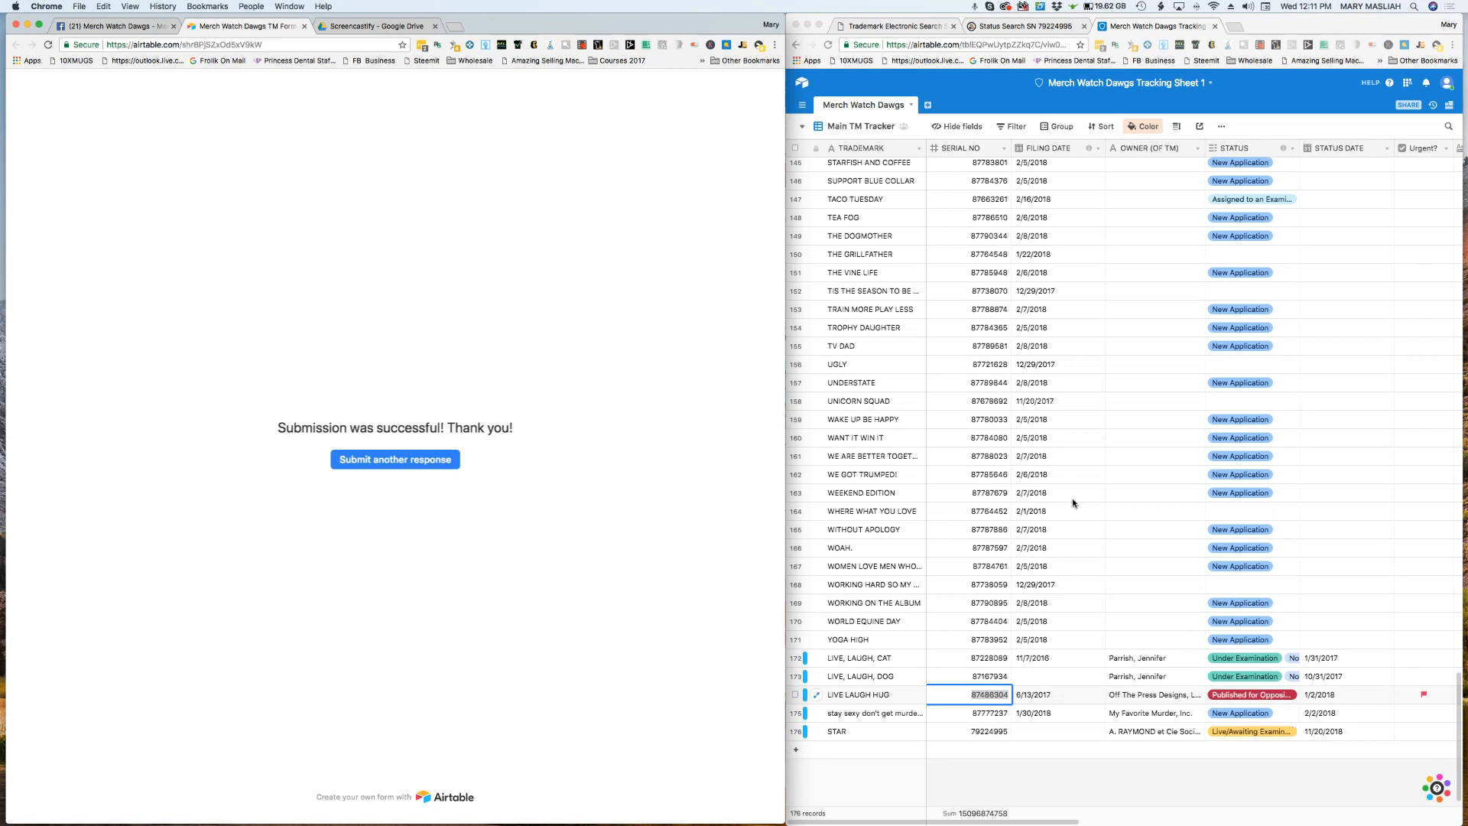
Step: Check the new STAR row in the Main TM Tracker view across all its columns, including the letter-of-protest field
{"action": "scroll", "coordinate": [1195, 644], "scroll_direction": "right", "scroll_amount": 10}
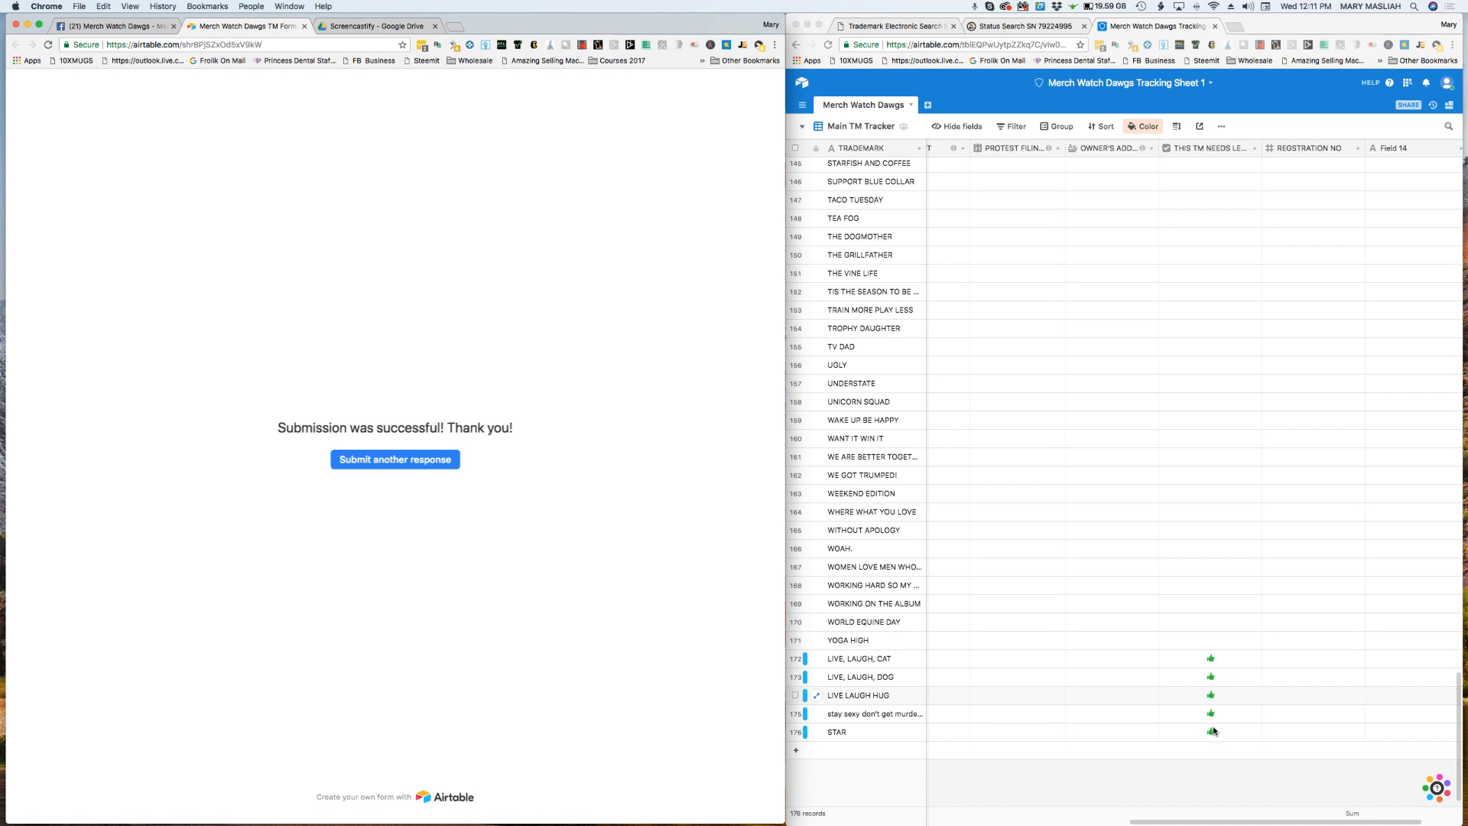
{"action": "scroll", "coordinate": [1173, 564], "scroll_direction": "left", "scroll_amount": 10}
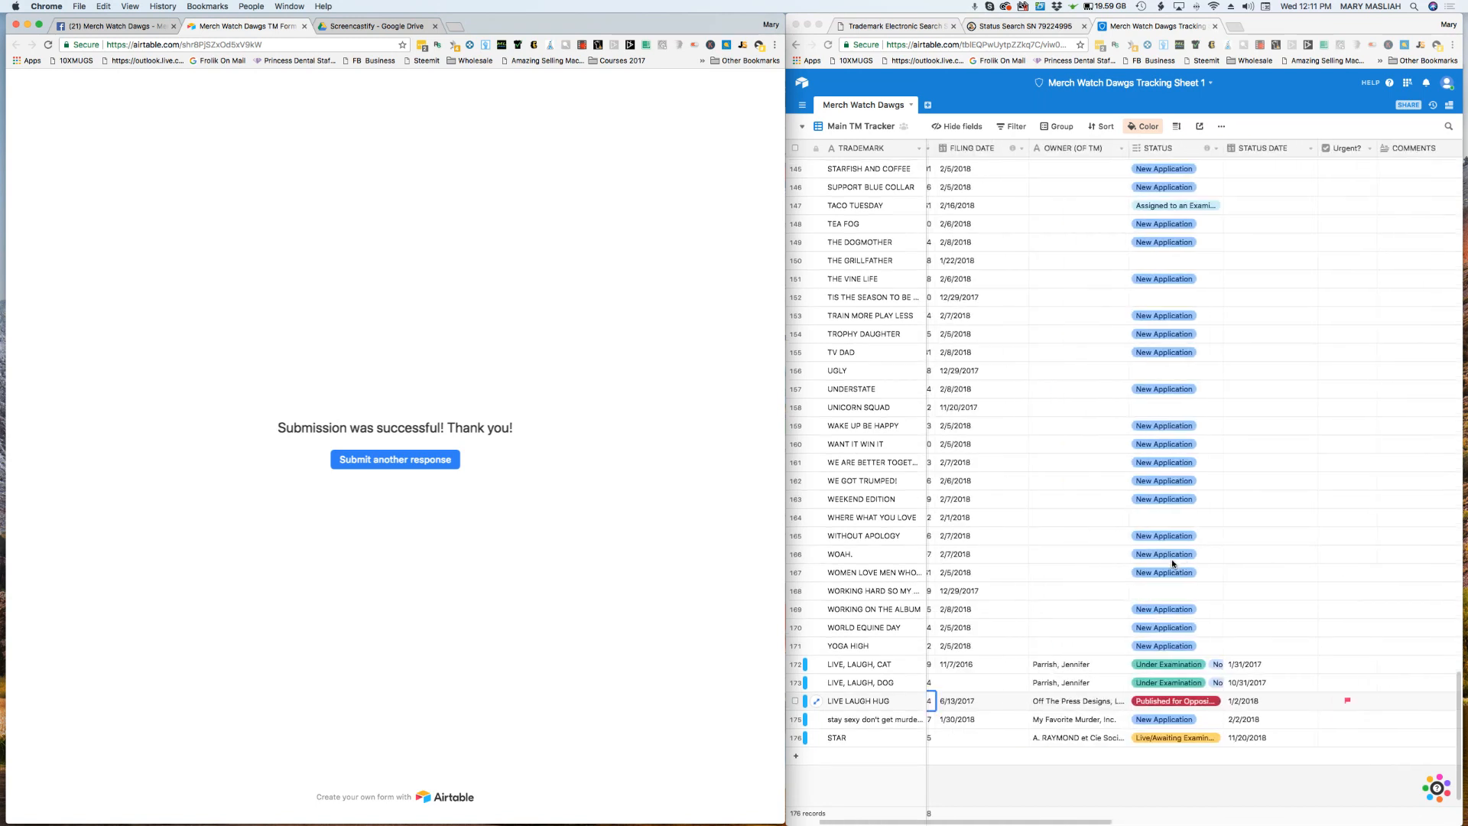
{"action": "scroll", "coordinate": [1173, 563], "scroll_direction": "left", "scroll_amount": 3}
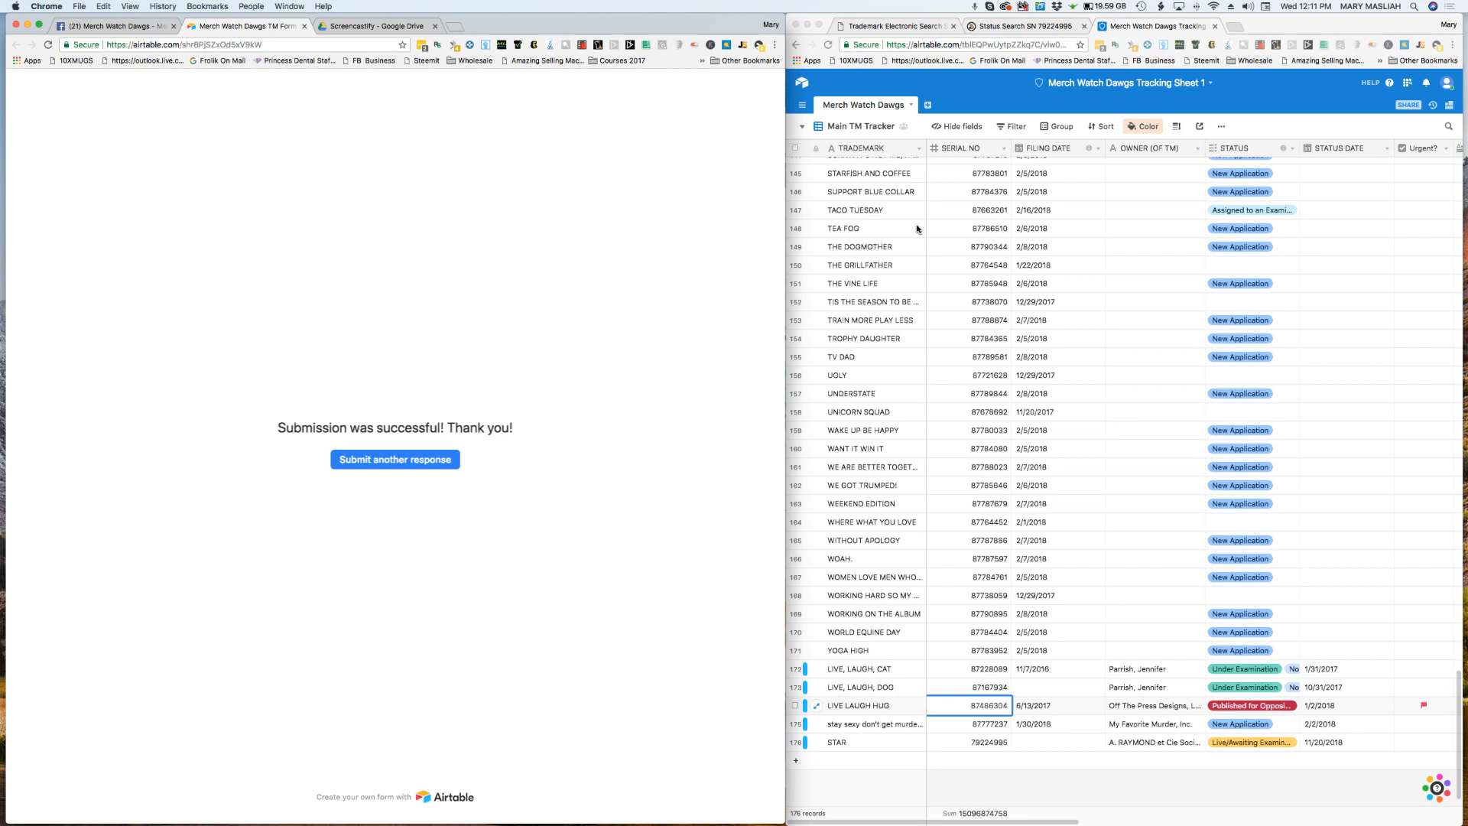
Step: Switch the tracking sheet to the New submissions view and review its records up to the letter-of-protest column
{"action": "left_click", "coordinate": [802, 129]}
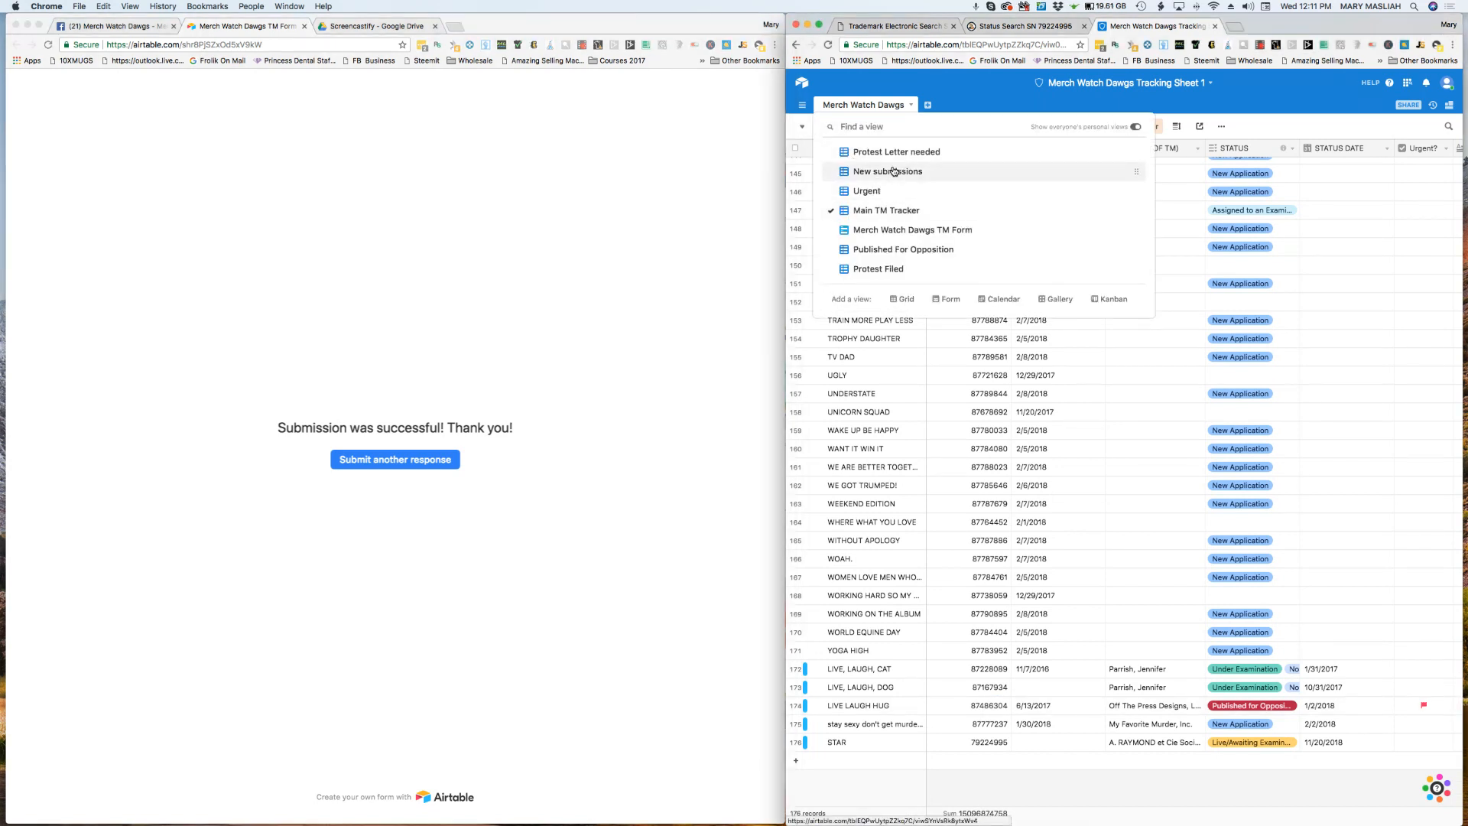
{"action": "left_click", "coordinate": [893, 171]}
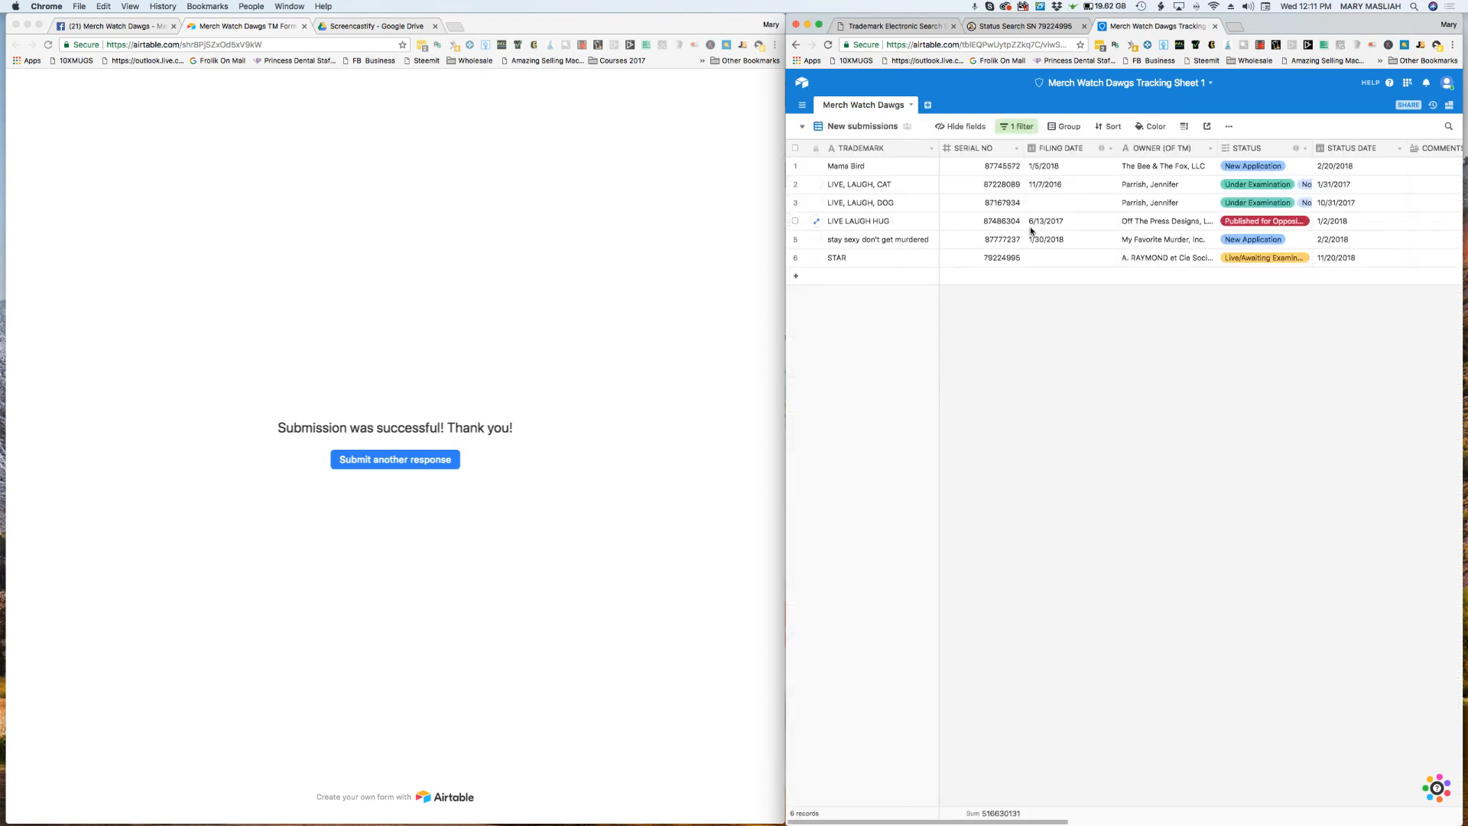
{"action": "scroll", "coordinate": [1056, 230], "scroll_direction": "right", "scroll_amount": 15}
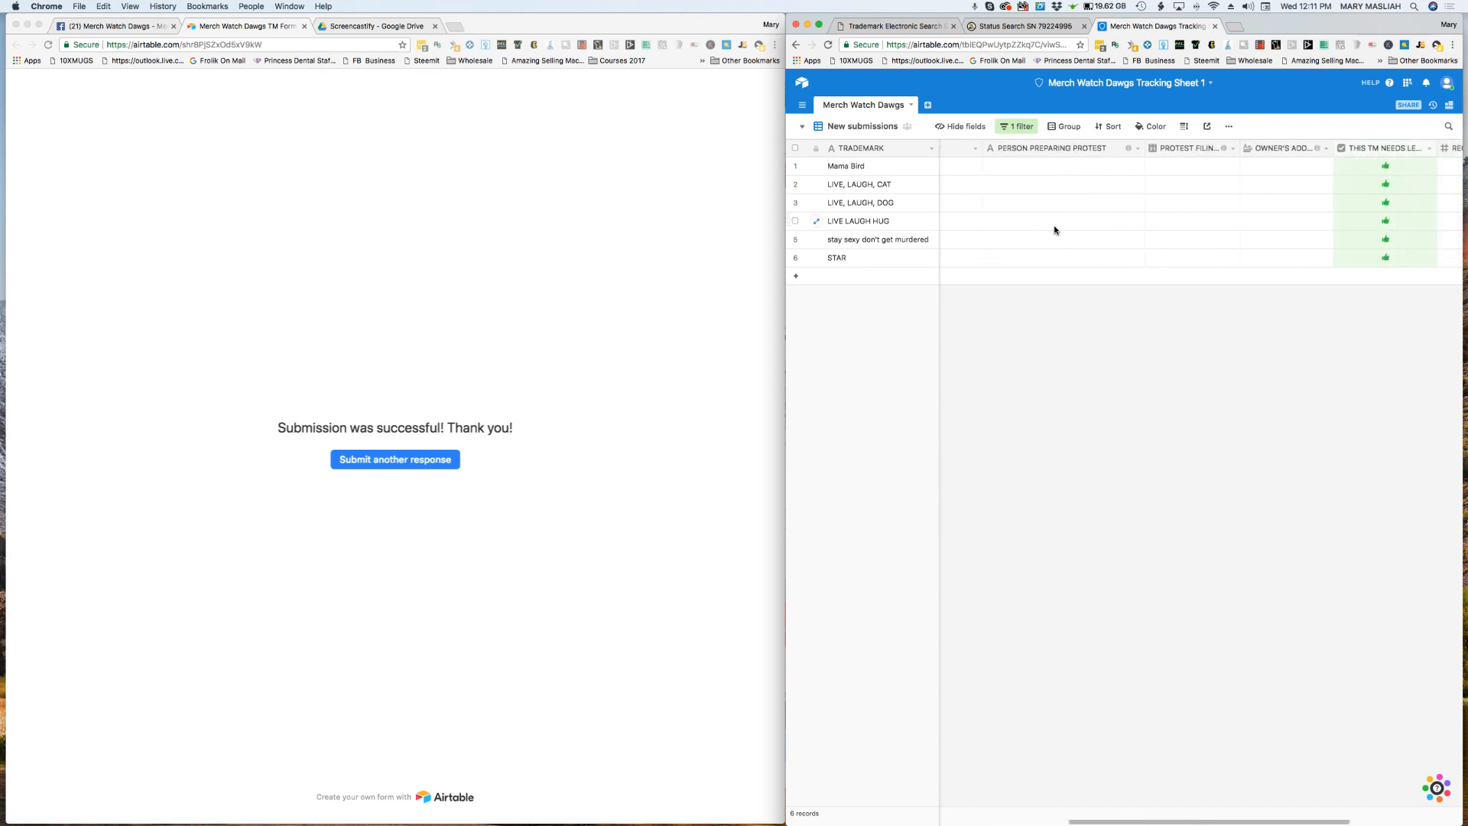
{"action": "scroll", "coordinate": [974, 223], "scroll_direction": "left", "scroll_amount": 15}
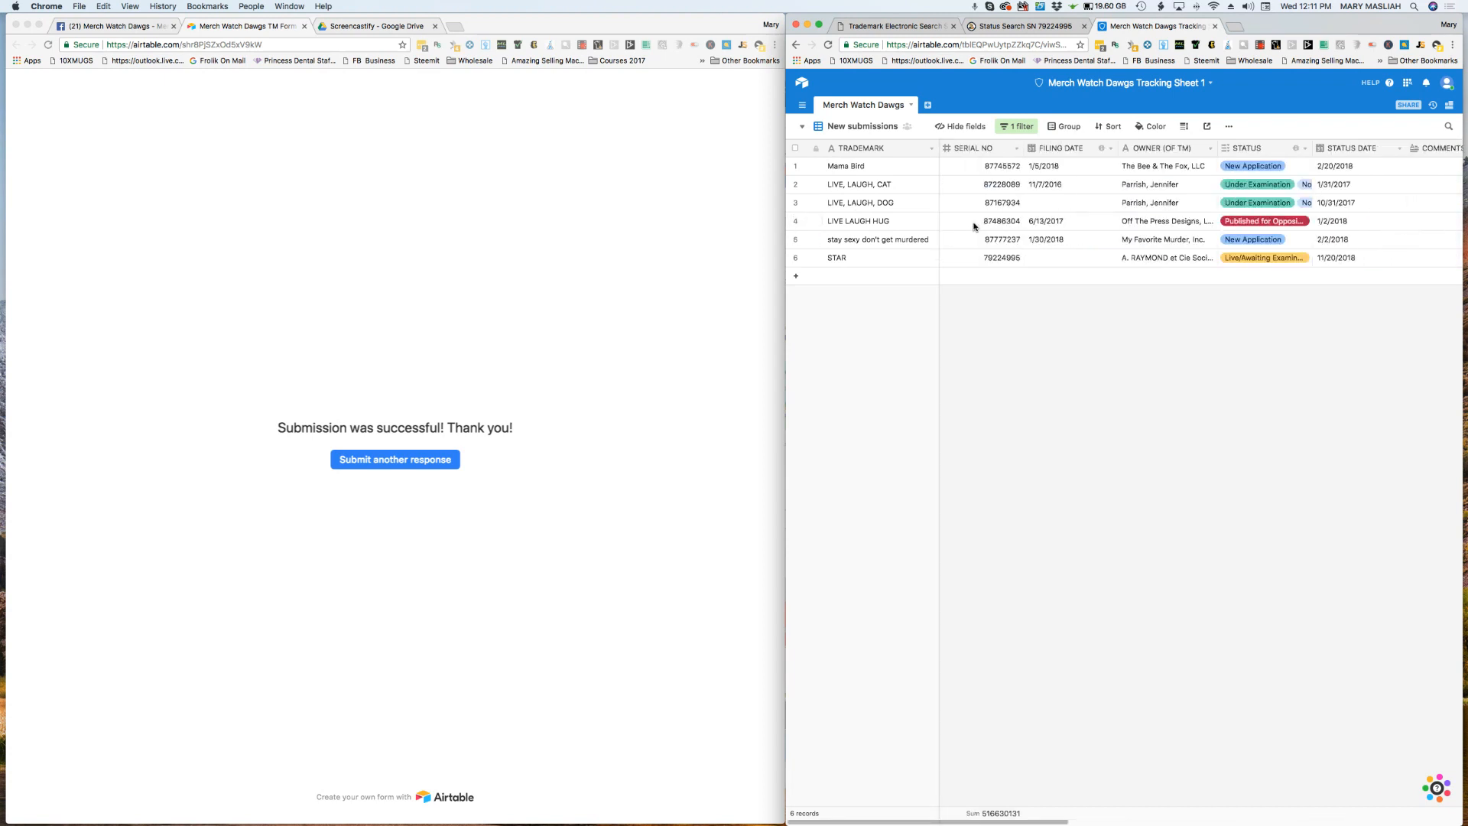
{"action": "scroll", "coordinate": [1000, 232], "scroll_direction": "right", "scroll_amount": 20}
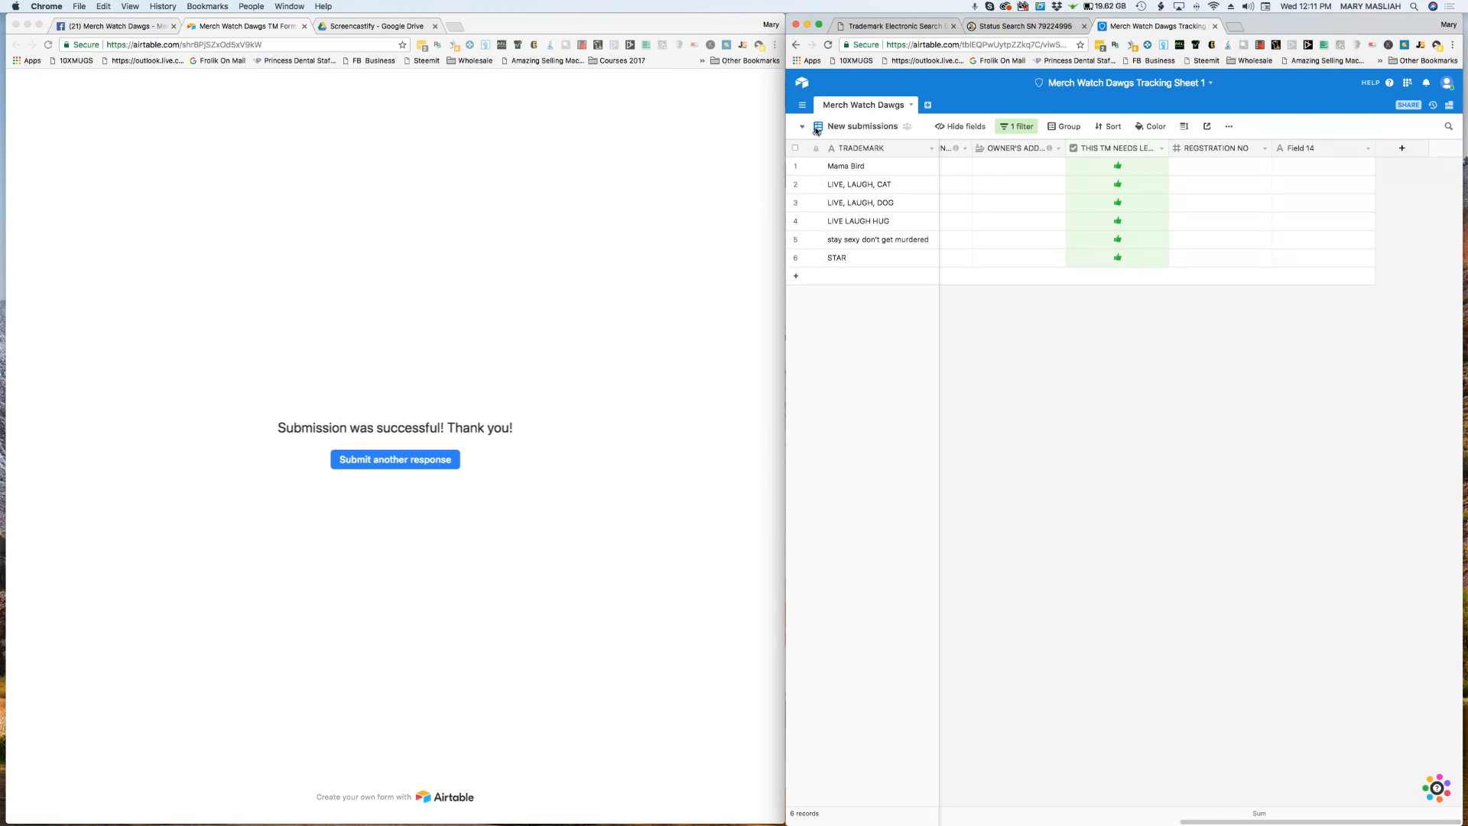
{"action": "scroll", "coordinate": [1003, 250], "scroll_direction": "left", "scroll_amount": 20}
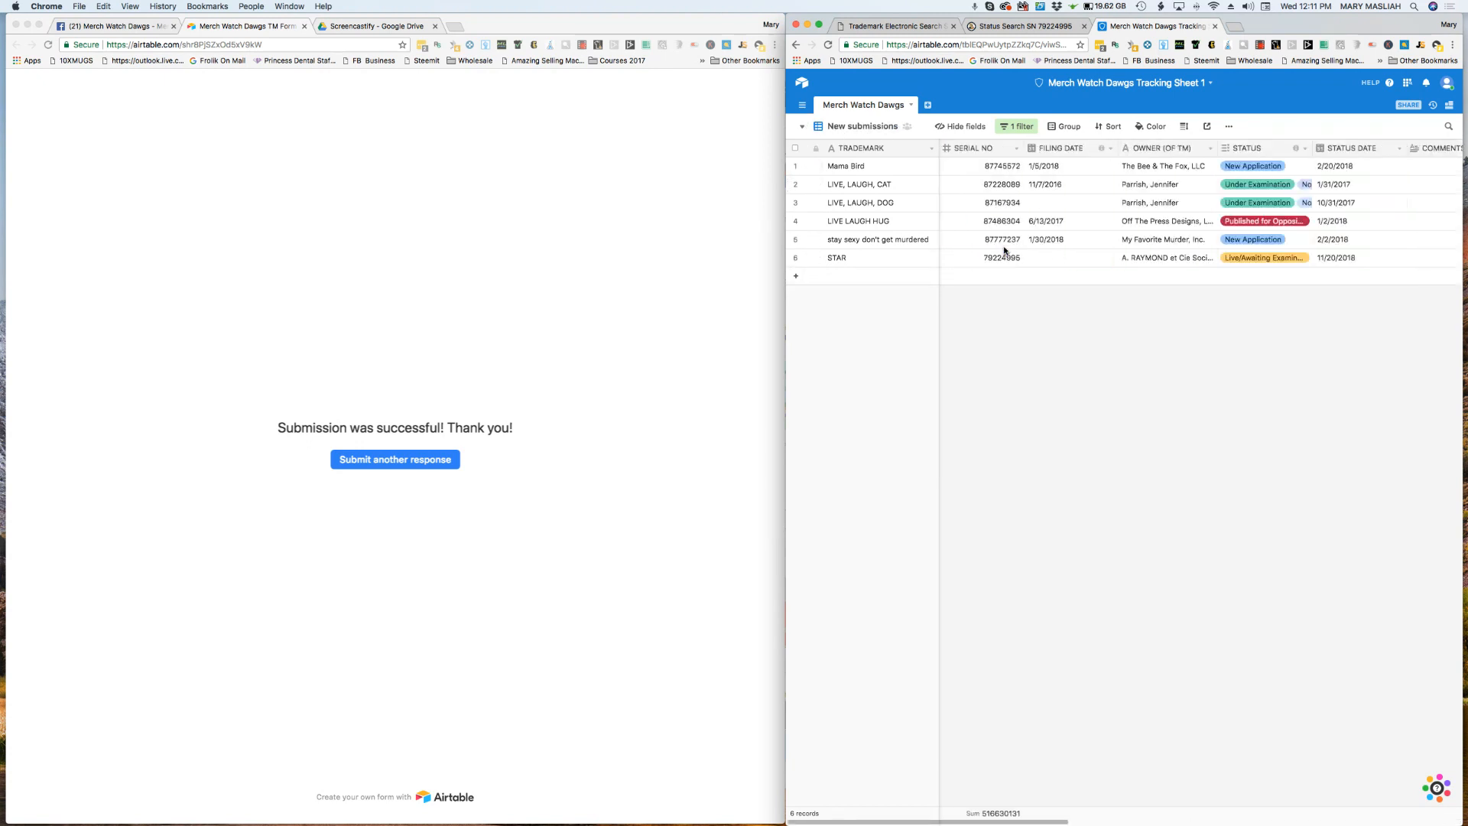
Step: Switch to the Protest Letter needed view and look through its list of trademarks
{"action": "left_click", "coordinate": [803, 127]}
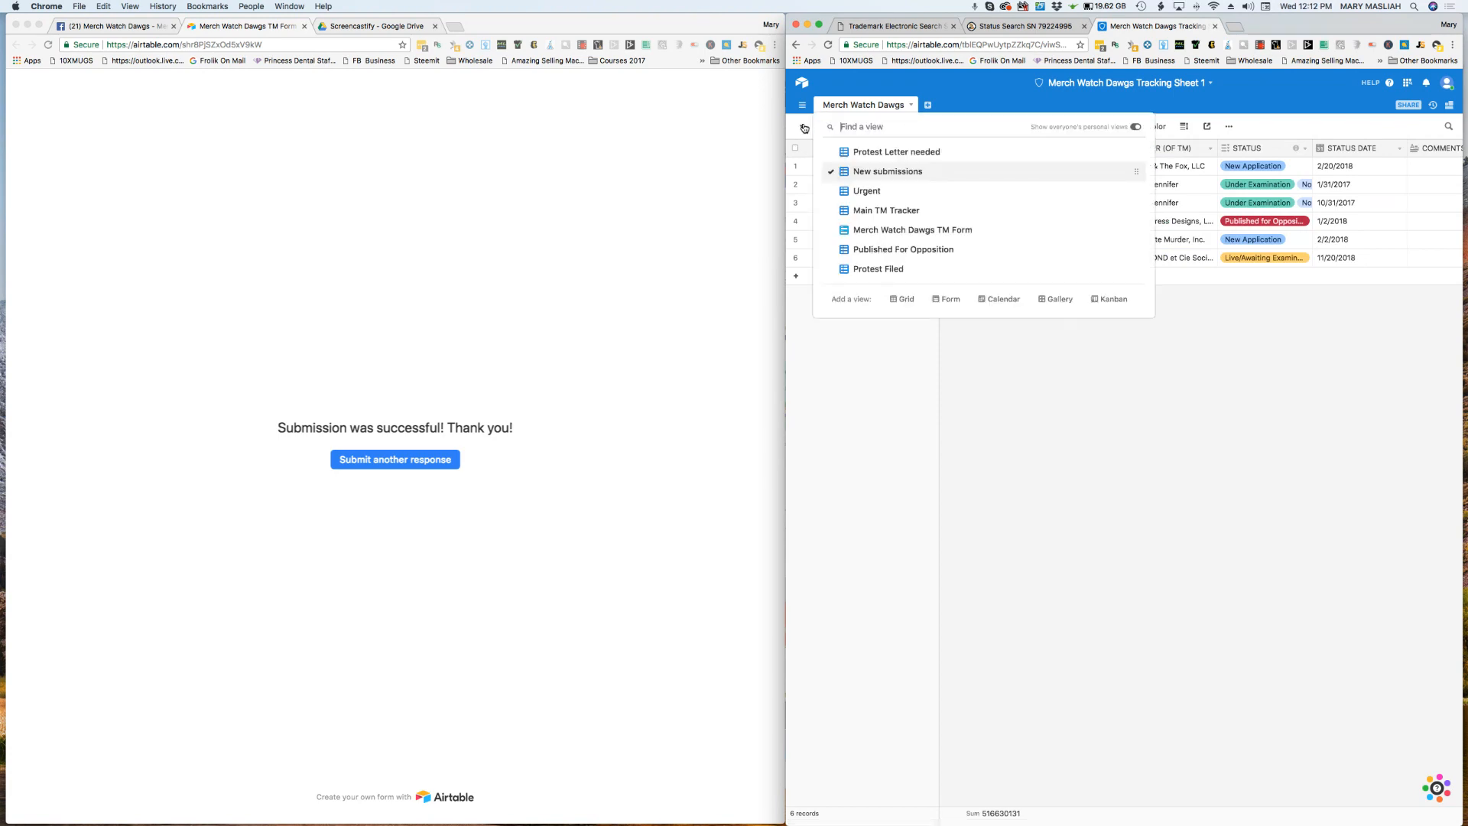
{"action": "left_click", "coordinate": [883, 152]}
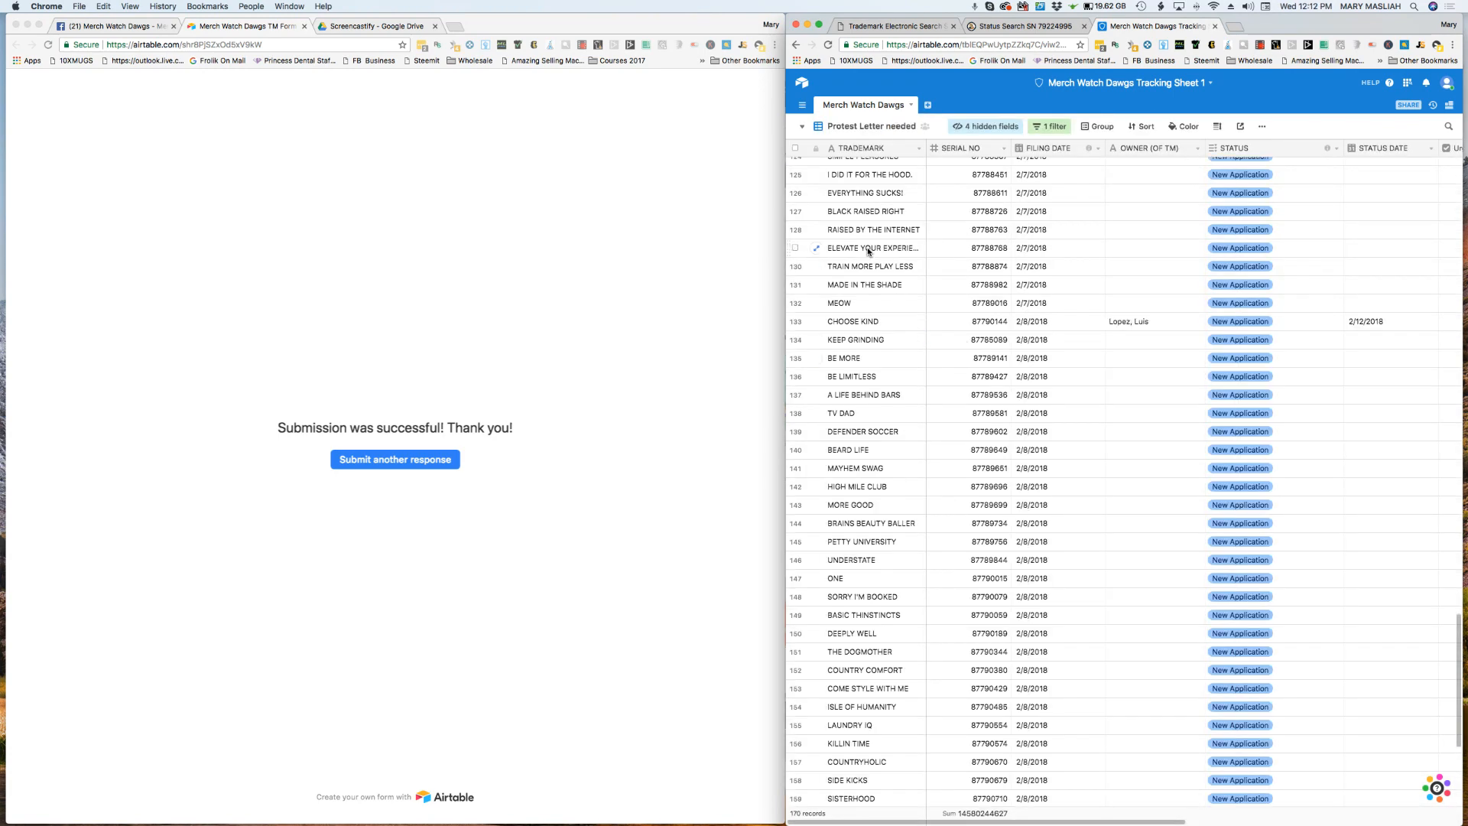
{"action": "scroll", "coordinate": [869, 436], "scroll_direction": "up", "scroll_amount": 10}
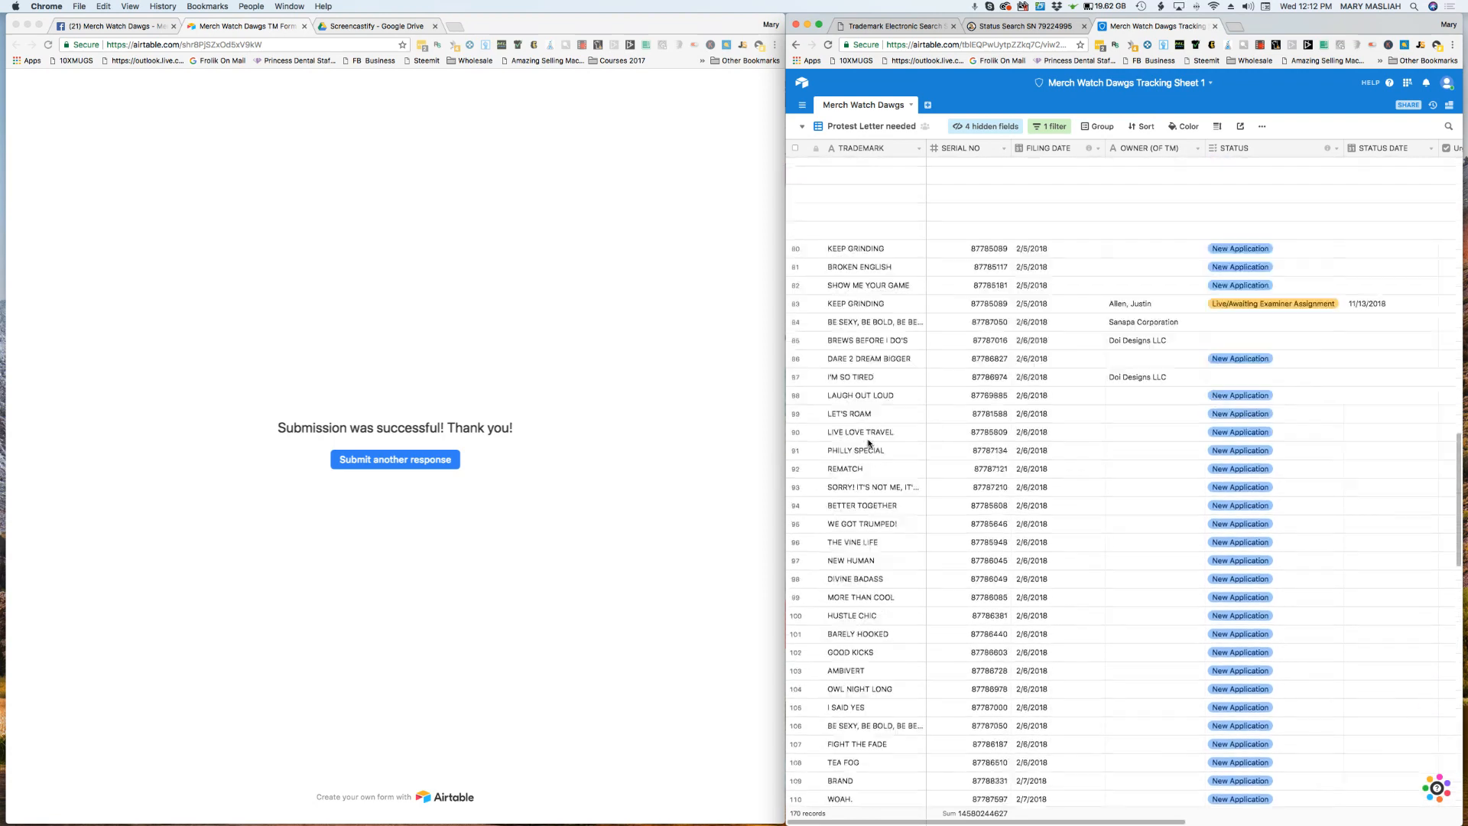
{"action": "scroll", "coordinate": [868, 442], "scroll_direction": "up", "scroll_amount": 15}
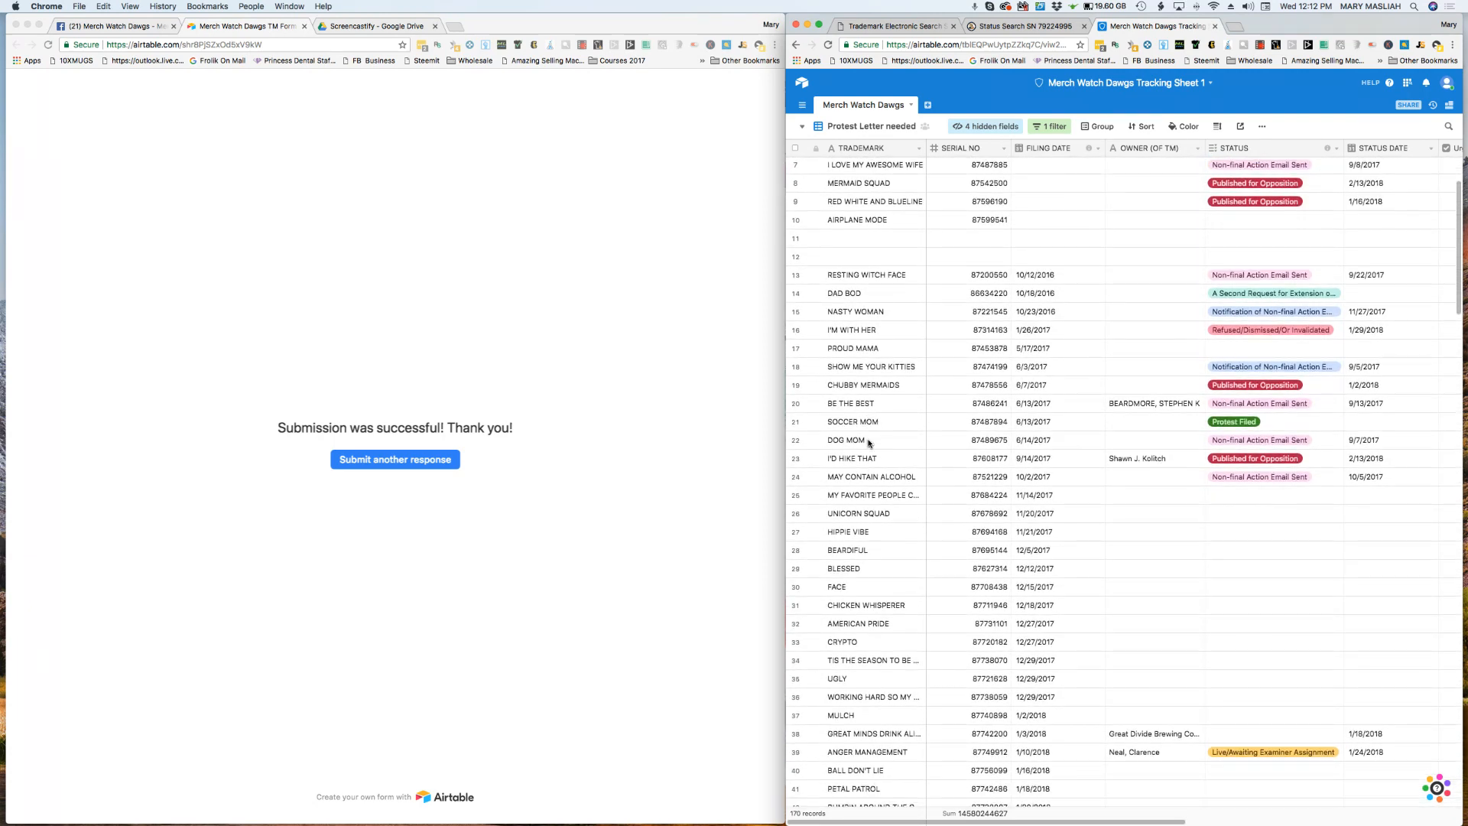
{"action": "scroll", "coordinate": [869, 442], "scroll_direction": "down", "scroll_amount": 15}
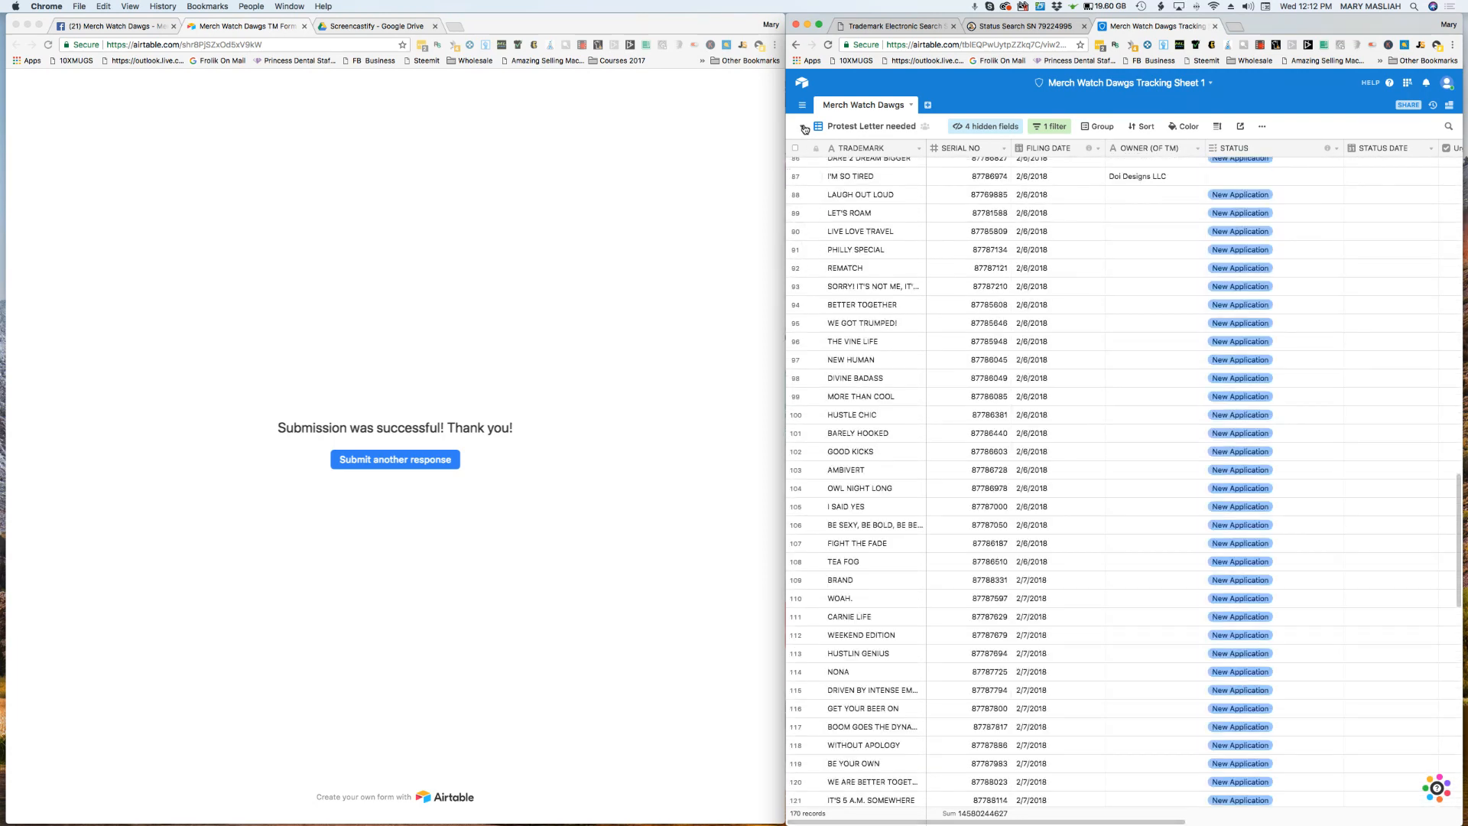
Step: Return to the New submissions view and examine the submitted records' owner, status, comments, urgency and letter-of-protest columns
{"action": "left_click", "coordinate": [802, 130]}
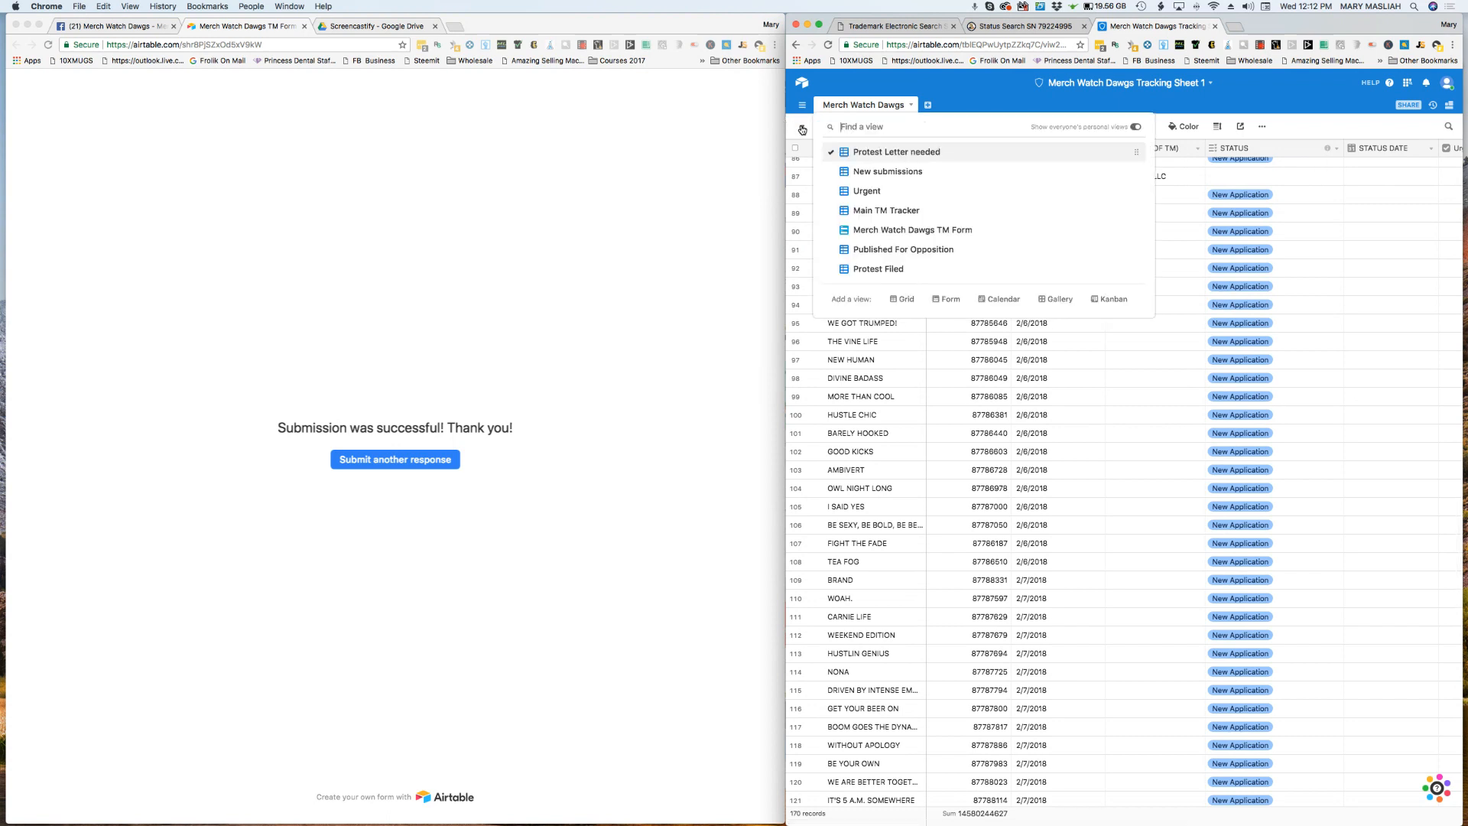
{"action": "left_click", "coordinate": [865, 173]}
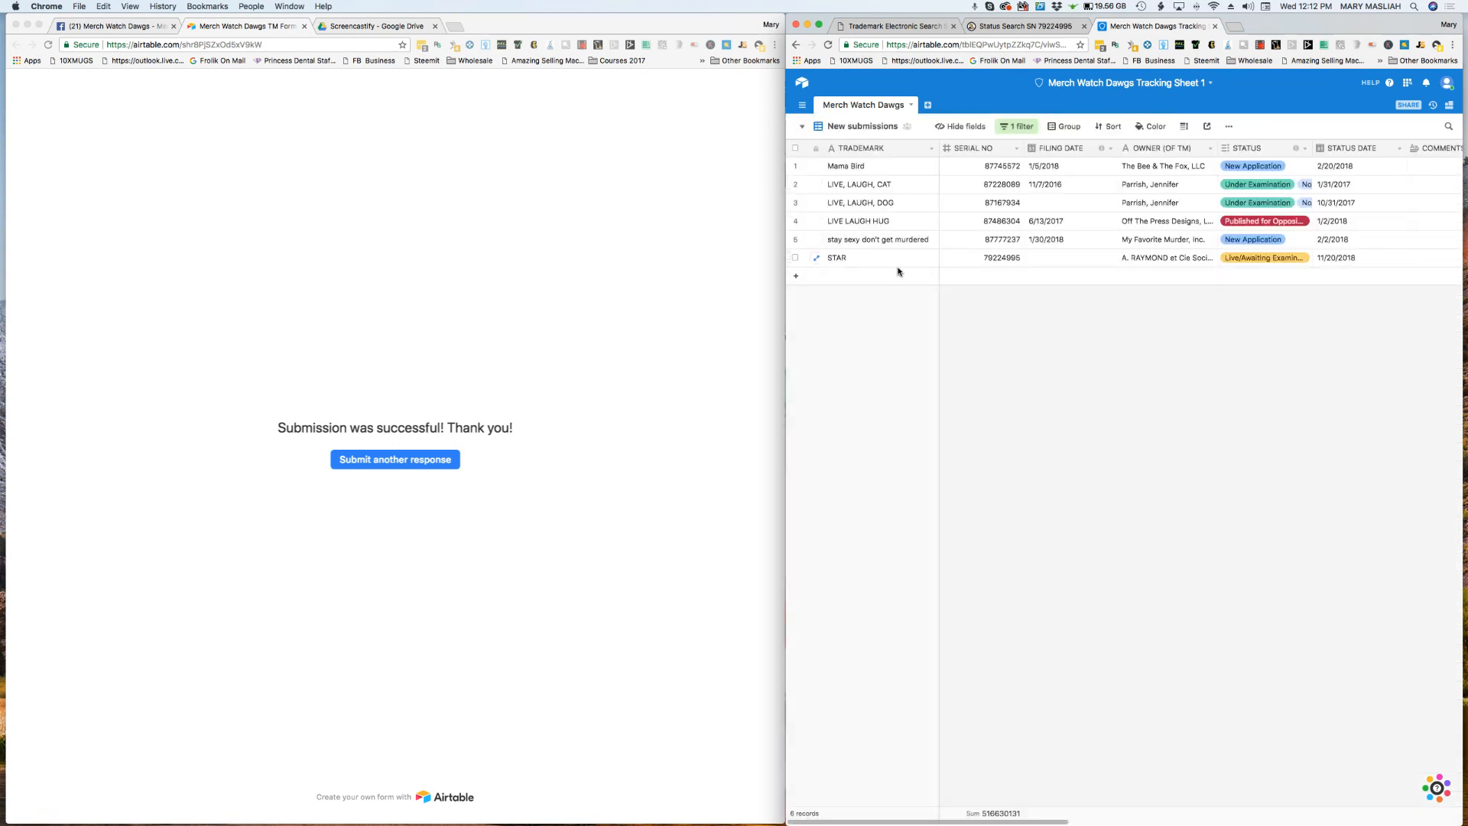
{"action": "scroll", "coordinate": [1131, 224], "scroll_direction": "right", "scroll_amount": 5}
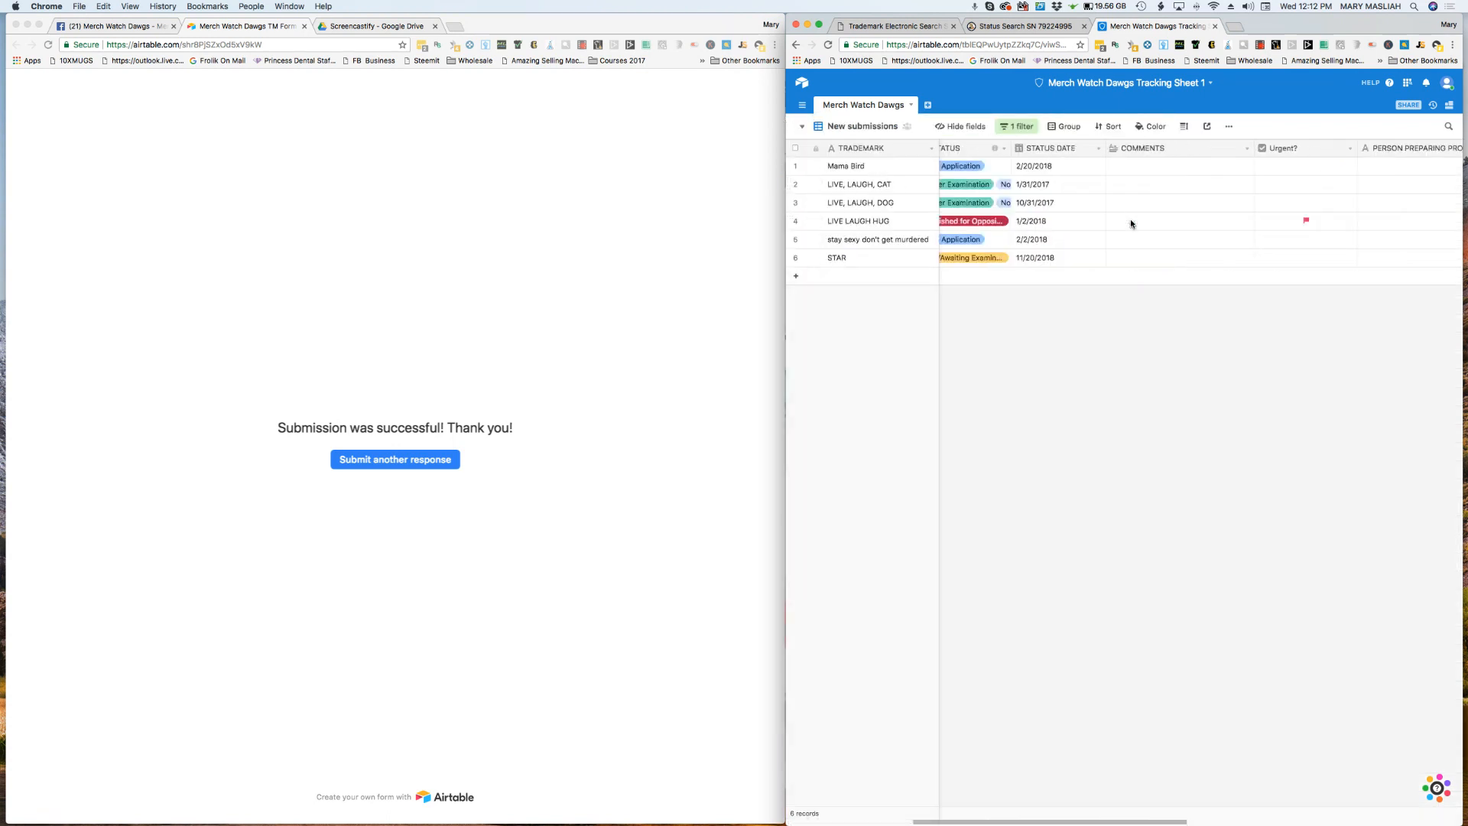
{"action": "scroll", "coordinate": [1132, 223], "scroll_direction": "right", "scroll_amount": 3}
{"action": "scroll", "coordinate": [1131, 224], "scroll_direction": "left", "scroll_amount": 10}
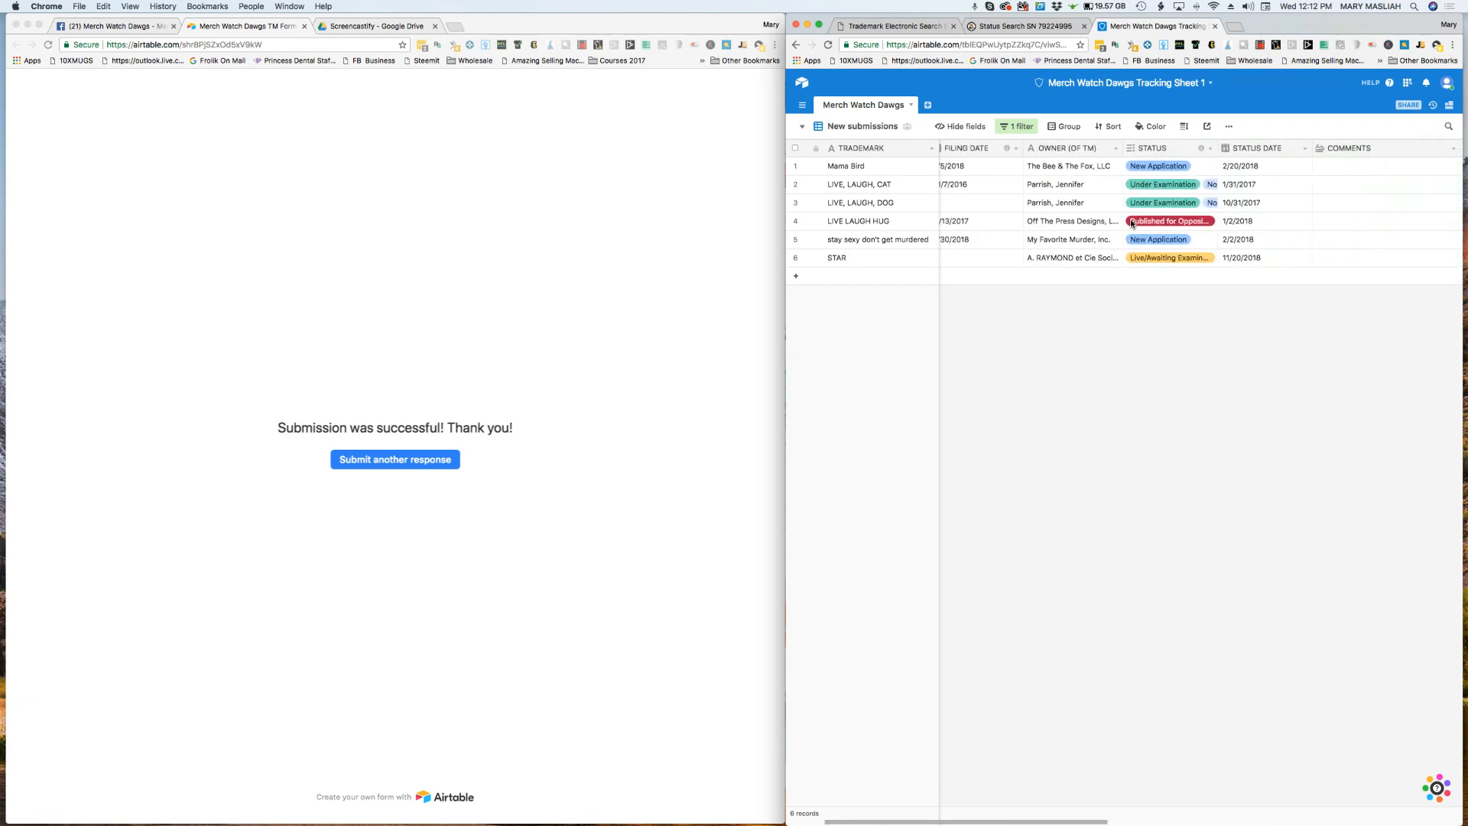
{"action": "scroll", "coordinate": [1130, 222], "scroll_direction": "left", "scroll_amount": 3}
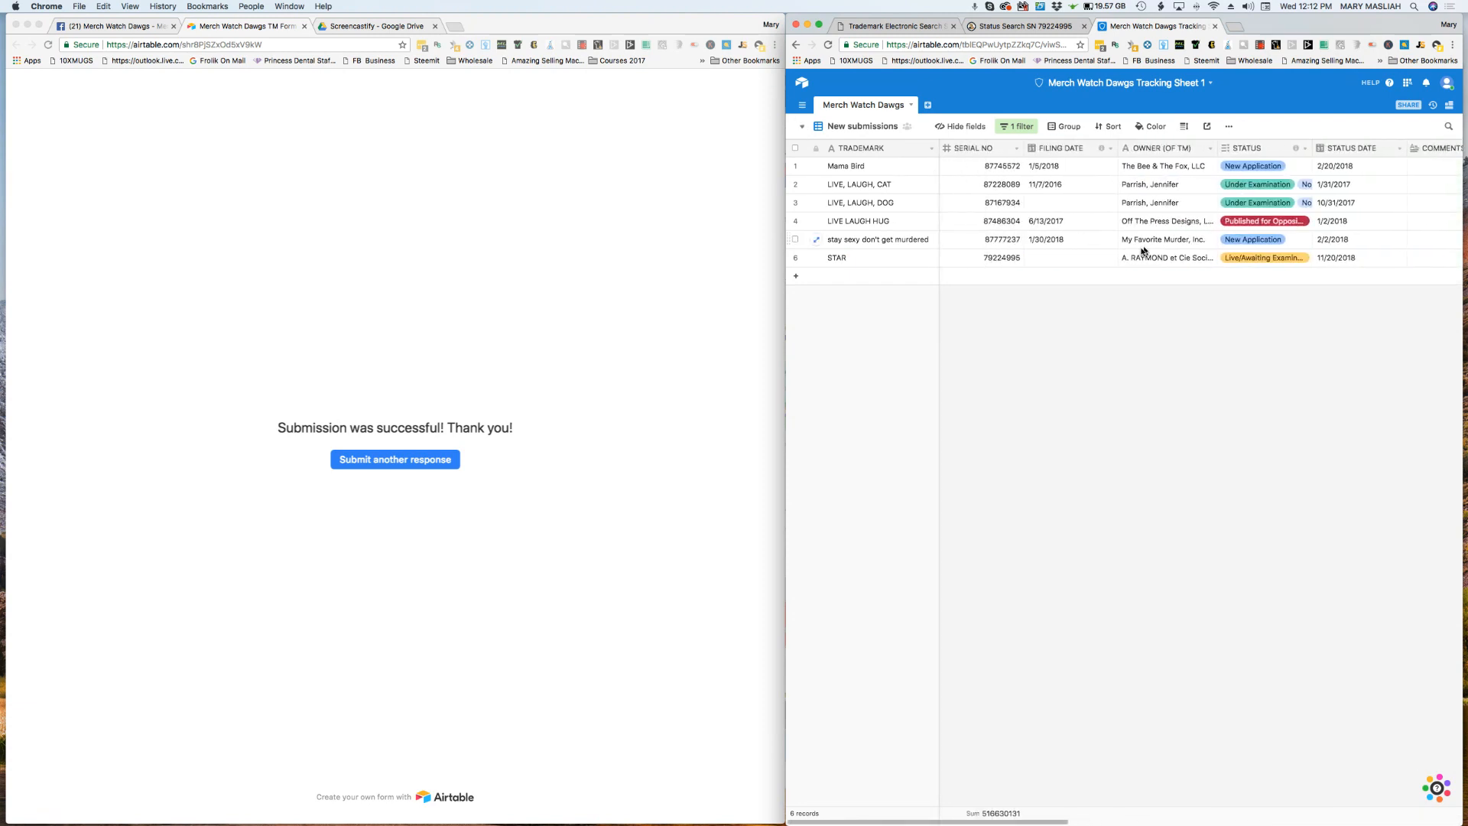
{"action": "scroll", "coordinate": [1115, 248], "scroll_direction": "right", "scroll_amount": 3}
{"action": "scroll", "coordinate": [1144, 243], "scroll_direction": "left", "scroll_amount": 3}
{"action": "scroll", "coordinate": [1254, 243], "scroll_direction": "right", "scroll_amount": 10}
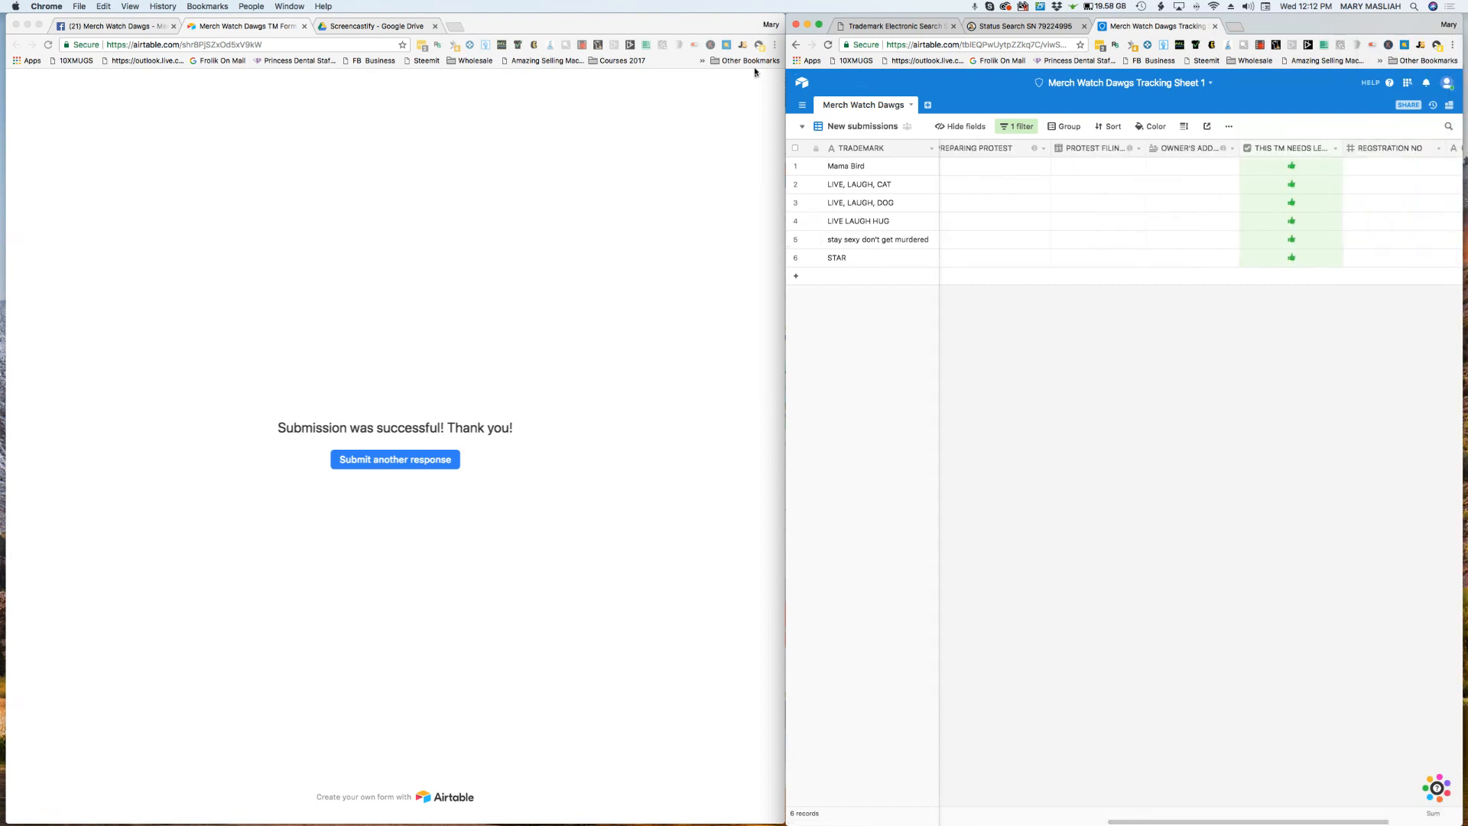
Step: Open the Protest Letter needed view again and check the end of its list for the STAR trademark
{"action": "left_click", "coordinate": [801, 127]}
{"action": "left_click", "coordinate": [886, 157]}
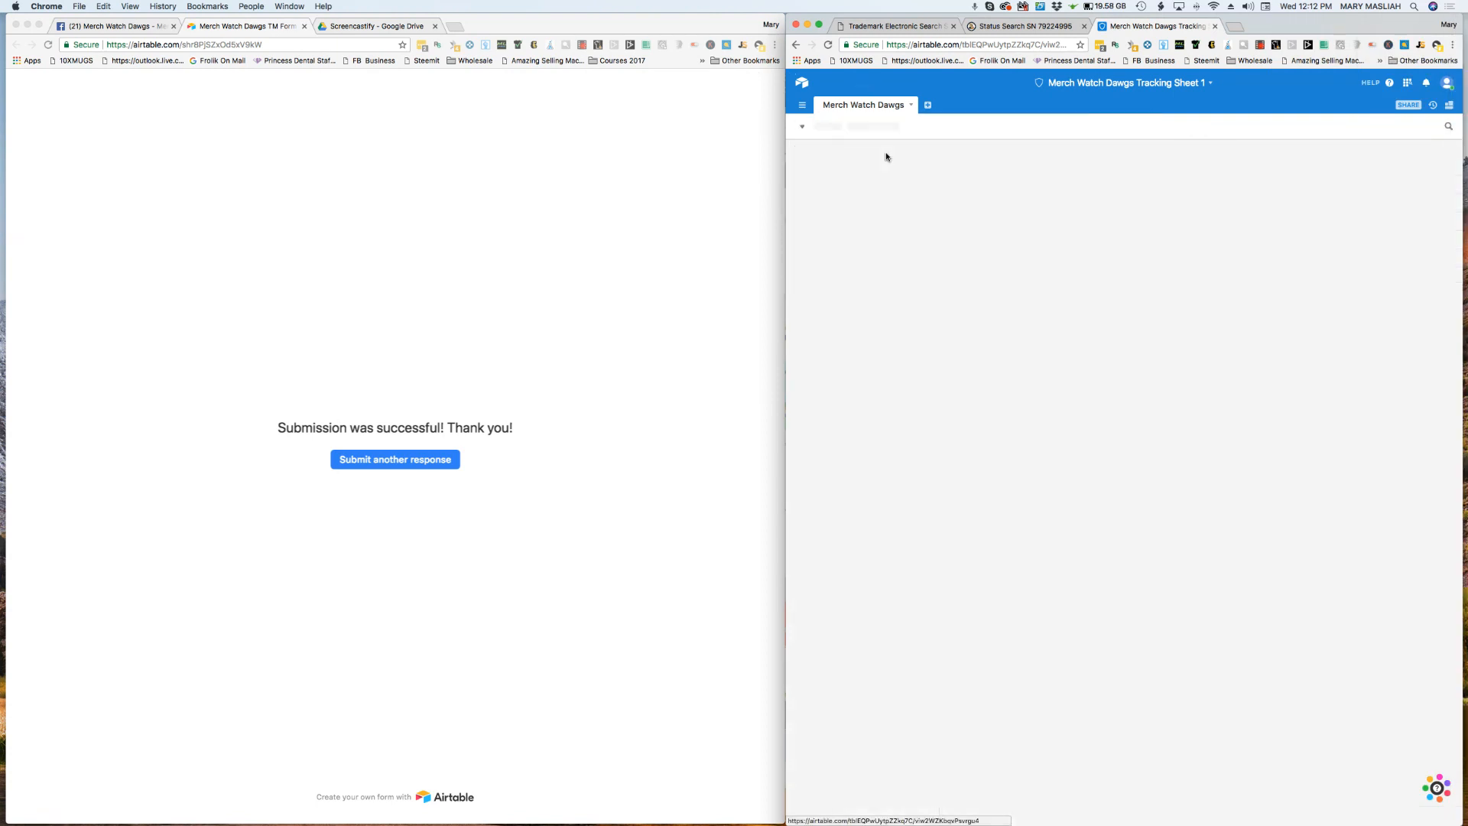
{"action": "scroll", "coordinate": [876, 551], "scroll_direction": "down", "scroll_amount": 10}
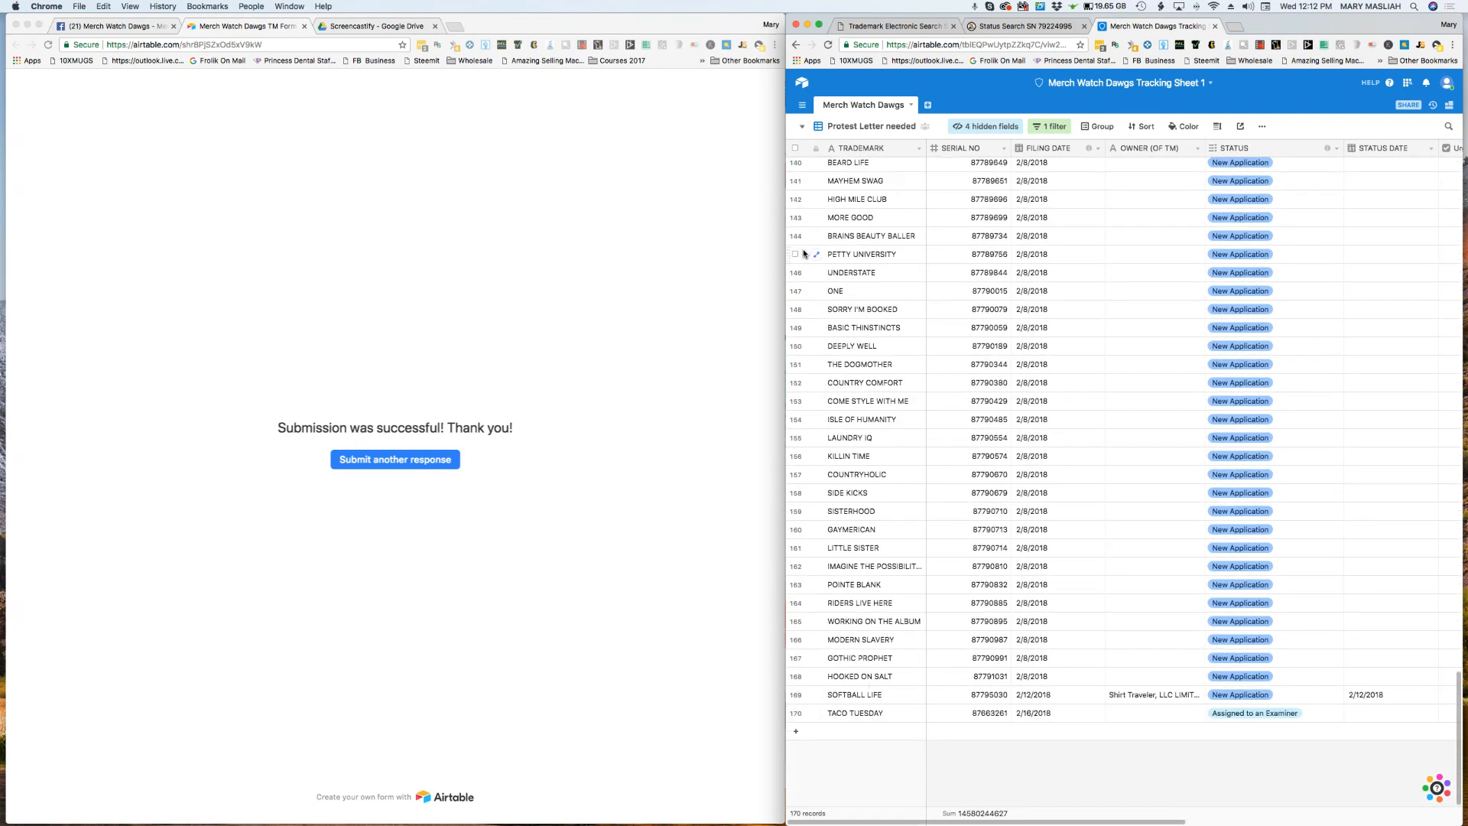
Step: In the New submissions view, clear the THIS TM NEEDS LETTER OF PROTEST checkbox for the STAR record
{"action": "left_click", "coordinate": [801, 127]}
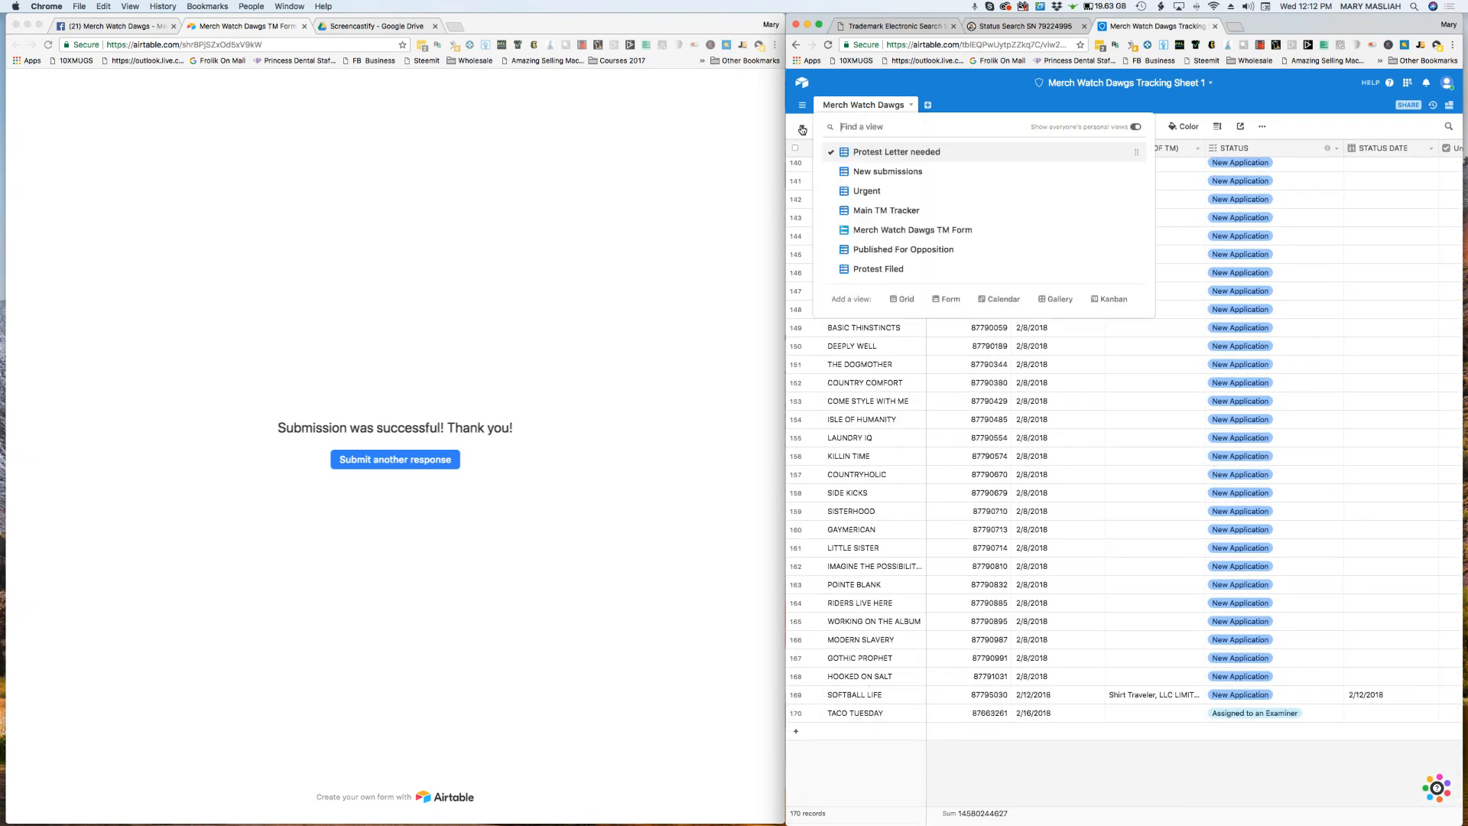
{"action": "left_click", "coordinate": [886, 172]}
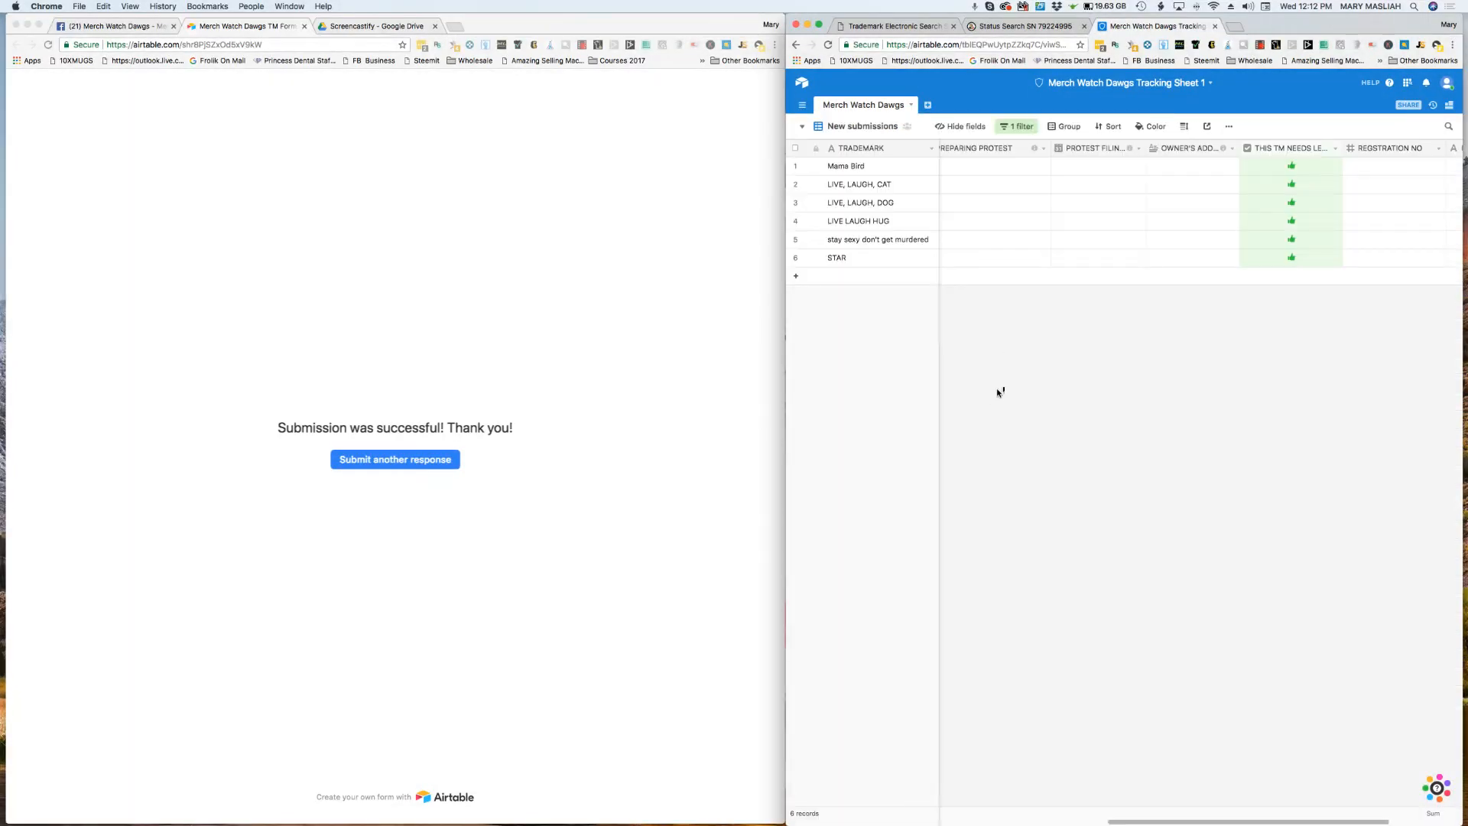
{"action": "left_click", "coordinate": [1293, 258]}
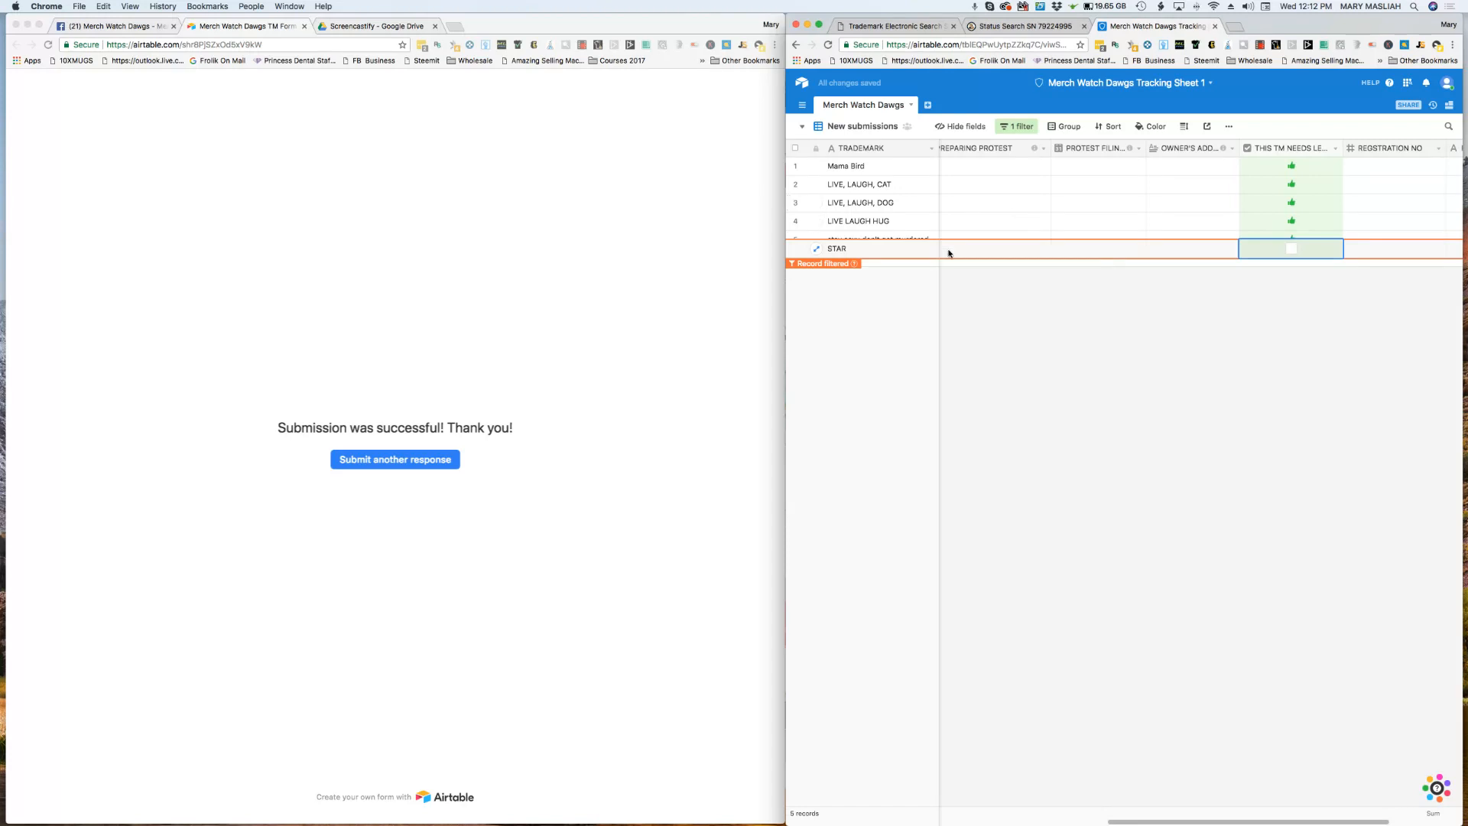
Step: Open the Protest Letter needed view to check for the STAR record and look back through the earlier trademarks
{"action": "left_click", "coordinate": [801, 128]}
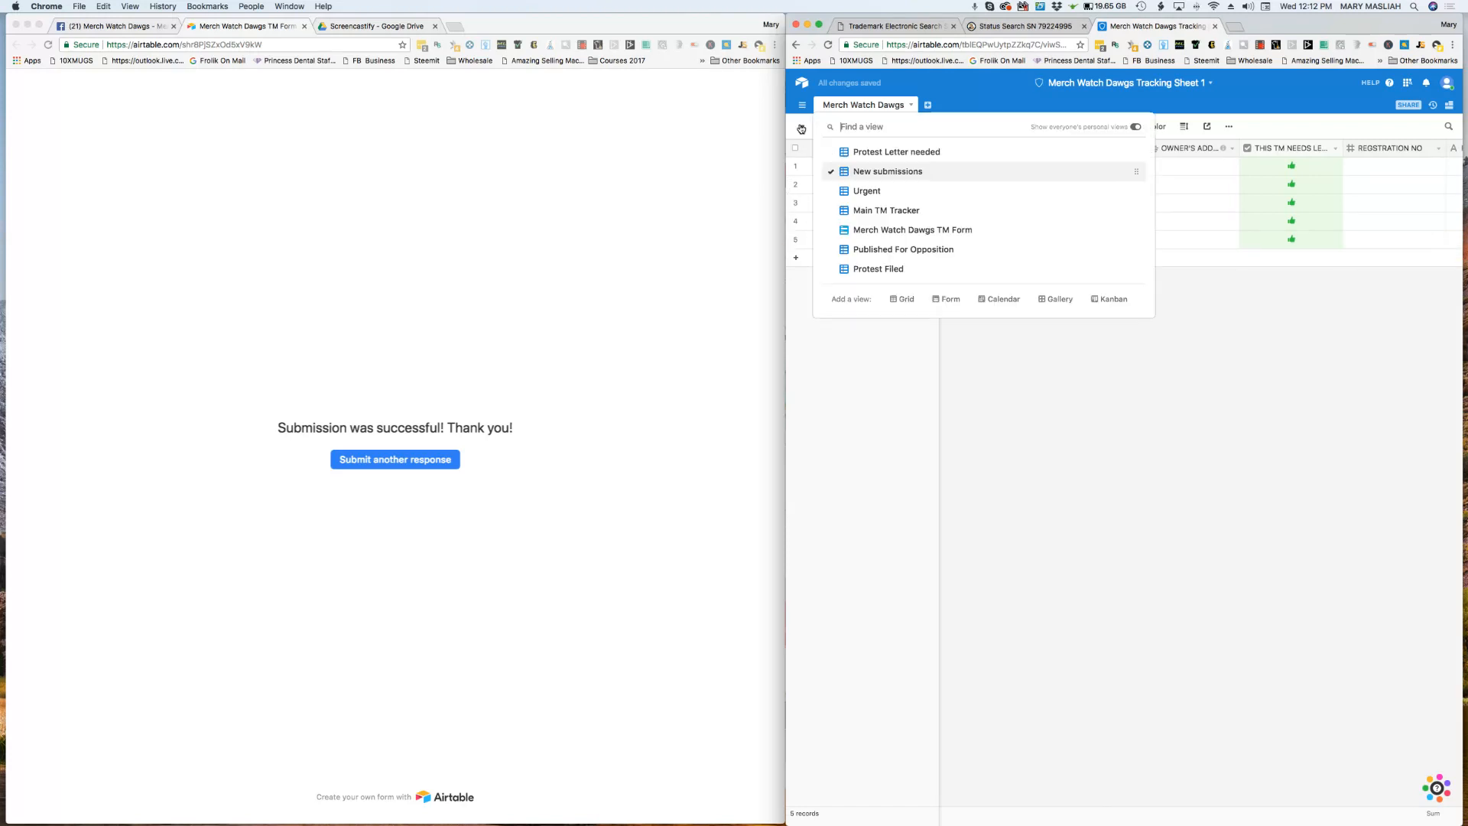
{"action": "left_click", "coordinate": [878, 152]}
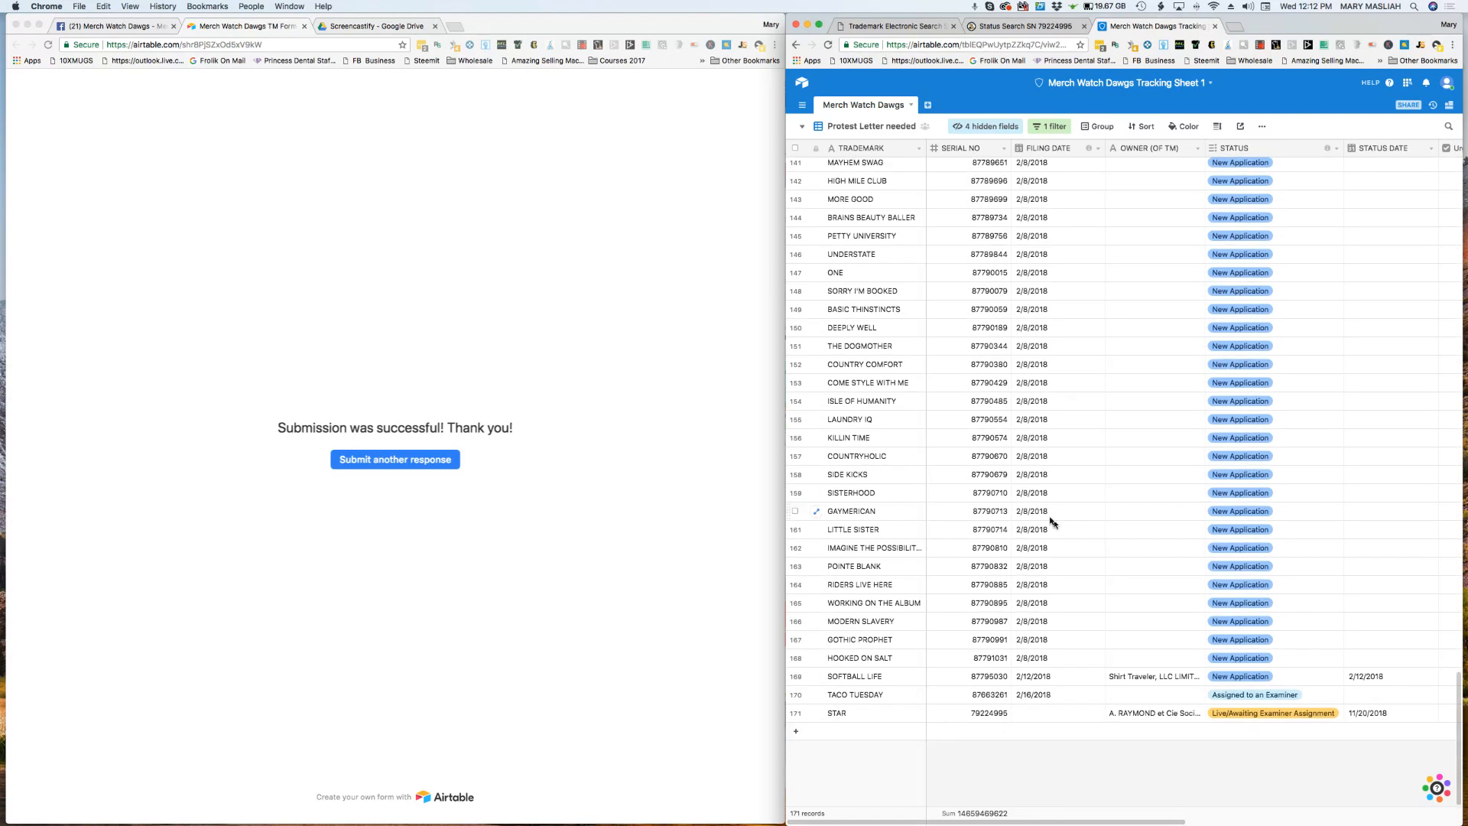
{"action": "scroll", "coordinate": [1073, 540], "scroll_direction": "up", "scroll_amount": 15}
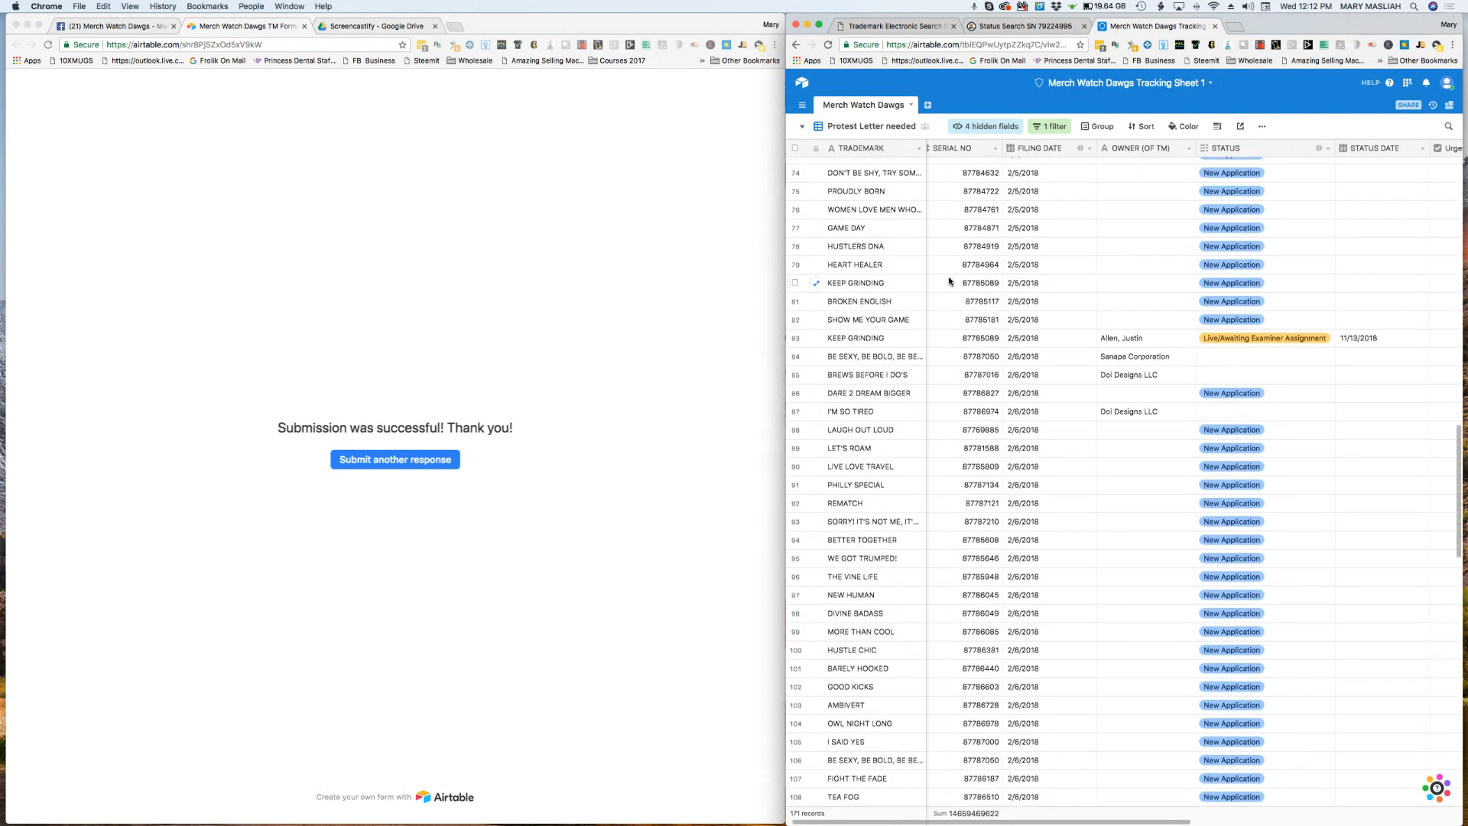
{"action": "scroll", "coordinate": [950, 288], "scroll_direction": "up", "scroll_amount": 10}
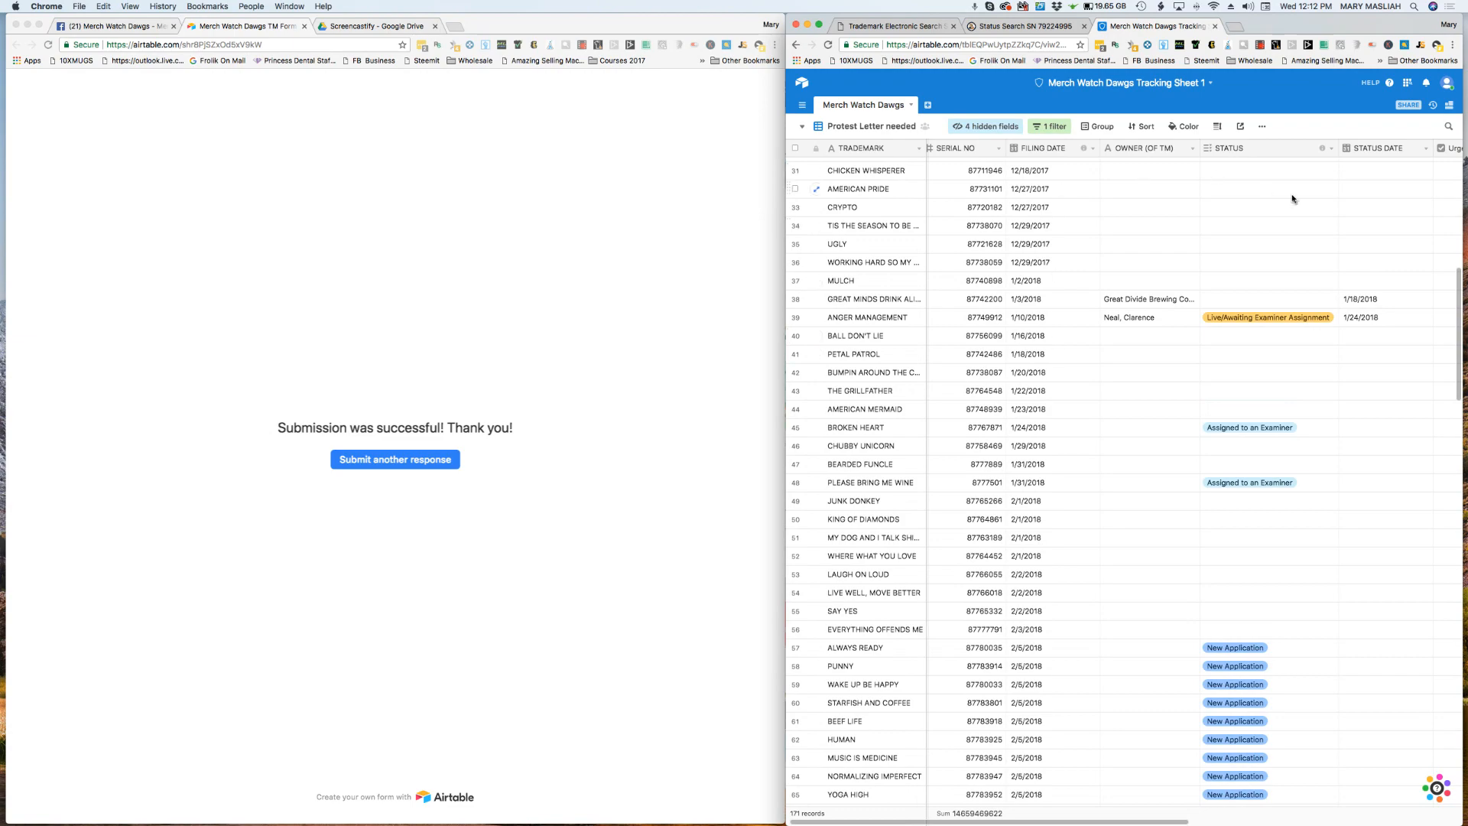
Step: Look through the Protest Letter needed records from the first trademark down to the February 2018 filings, checking their statuses and status dates
{"action": "scroll", "coordinate": [1080, 370], "scroll_direction": "up", "scroll_amount": 6}
{"action": "scroll", "coordinate": [1079, 368], "scroll_direction": "up", "scroll_amount": 1}
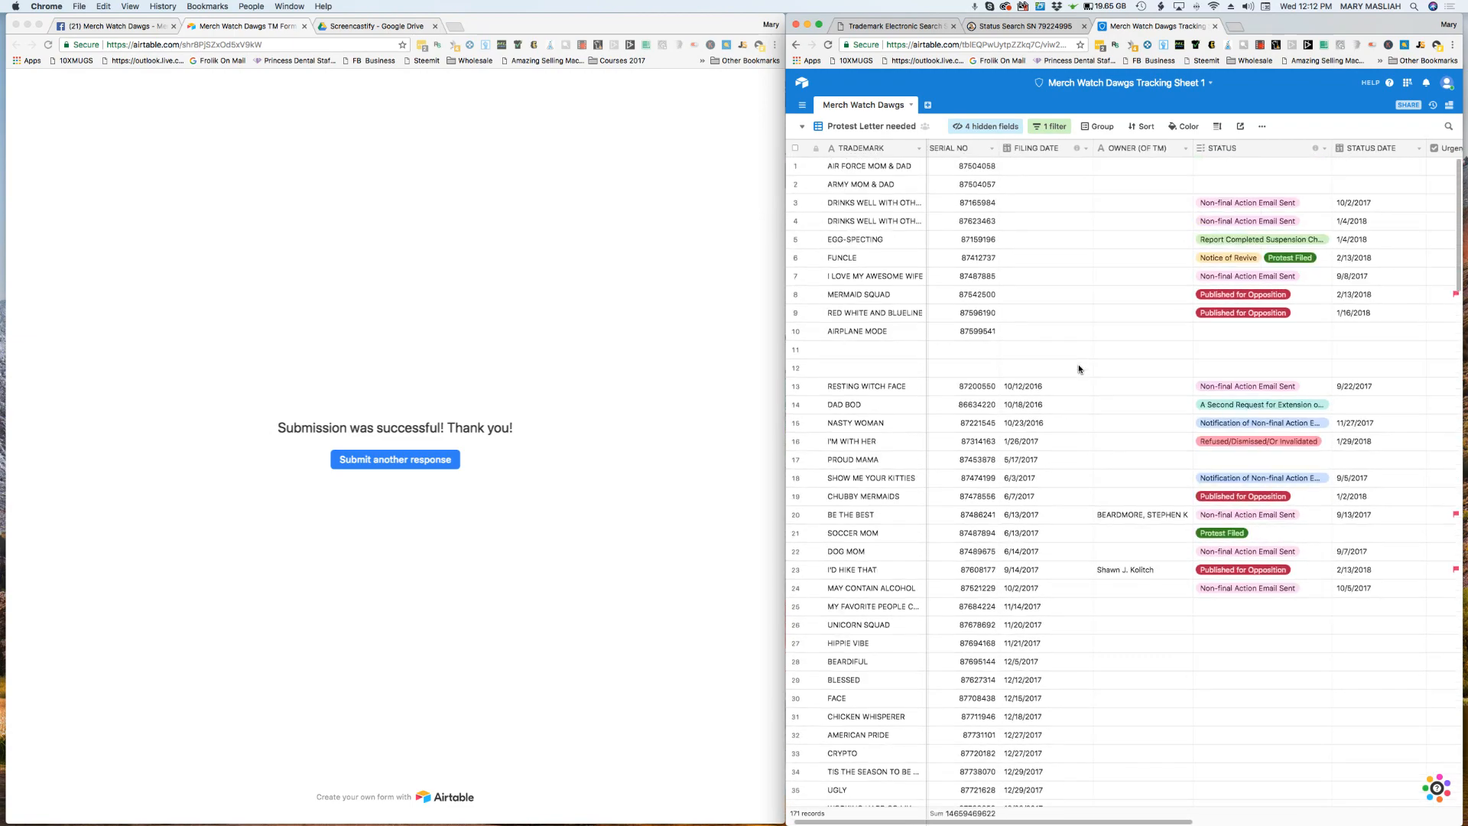
{"action": "scroll", "coordinate": [1088, 370], "scroll_direction": "down", "scroll_amount": 5}
{"action": "scroll", "coordinate": [1094, 393], "scroll_direction": "down", "scroll_amount": 5}
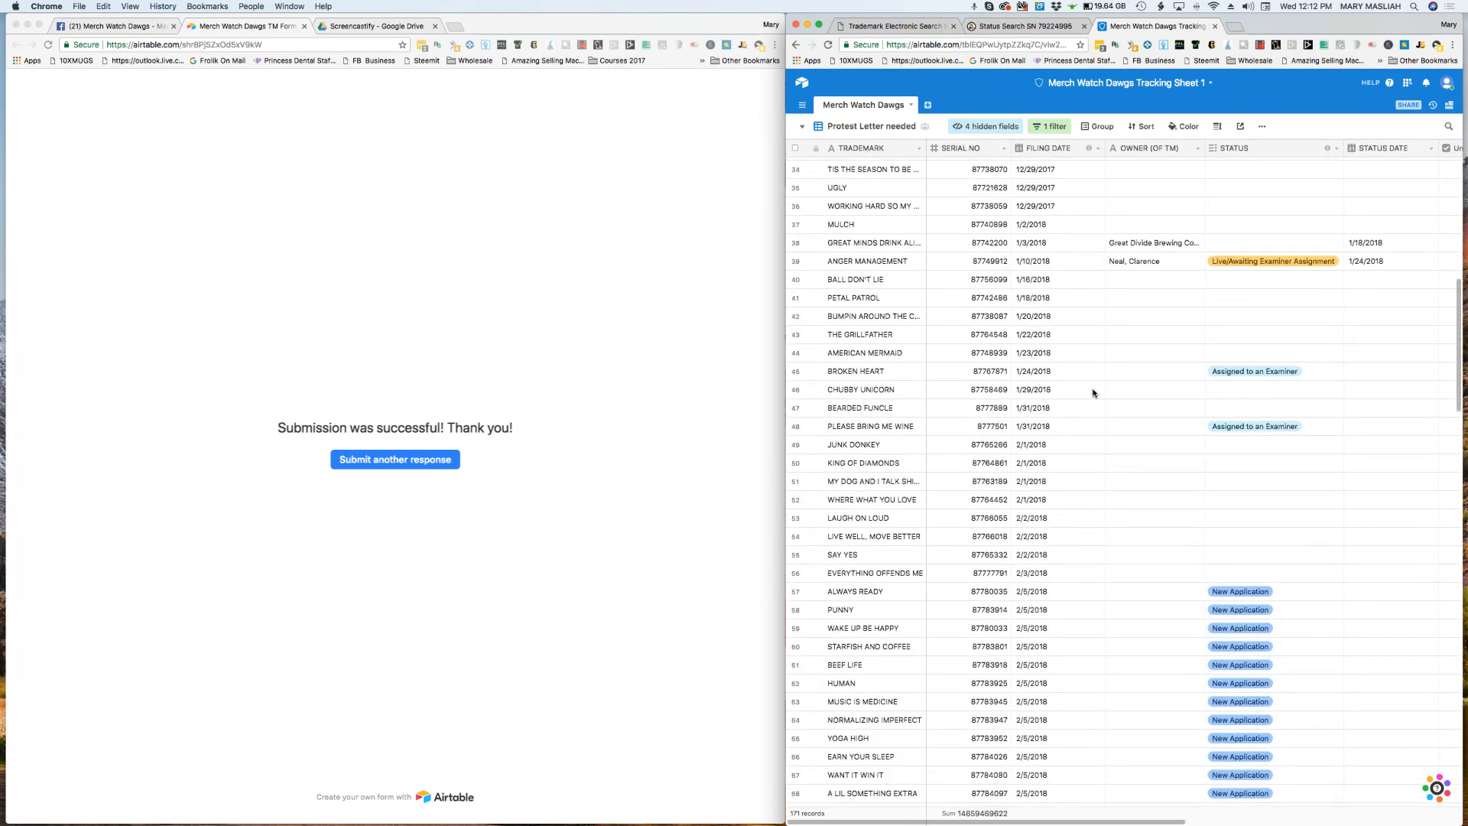
{"action": "left_click", "coordinate": [587, 479]}
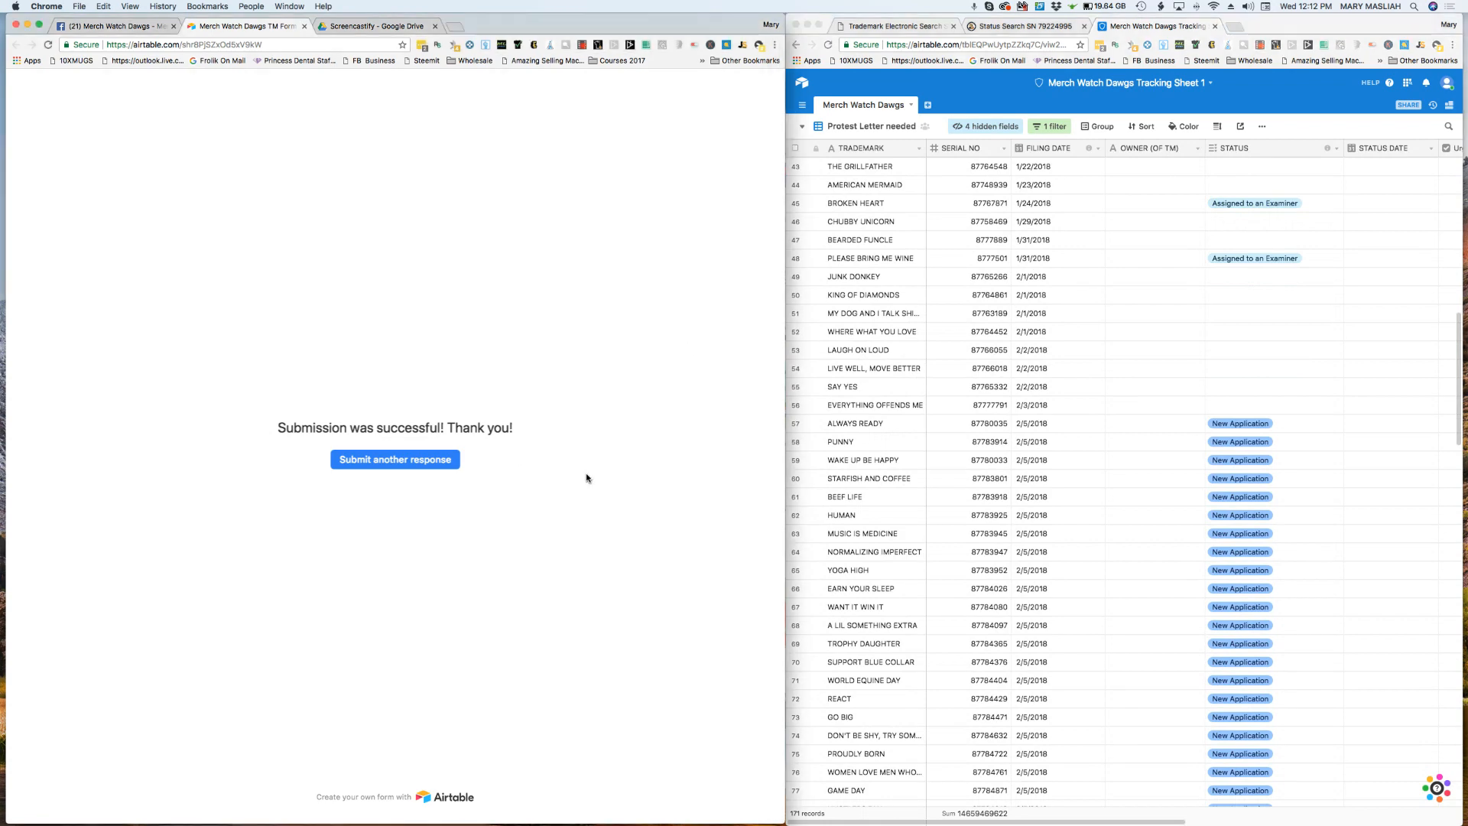
{"action": "scroll", "coordinate": [905, 572], "scroll_direction": "down", "scroll_amount": 7}
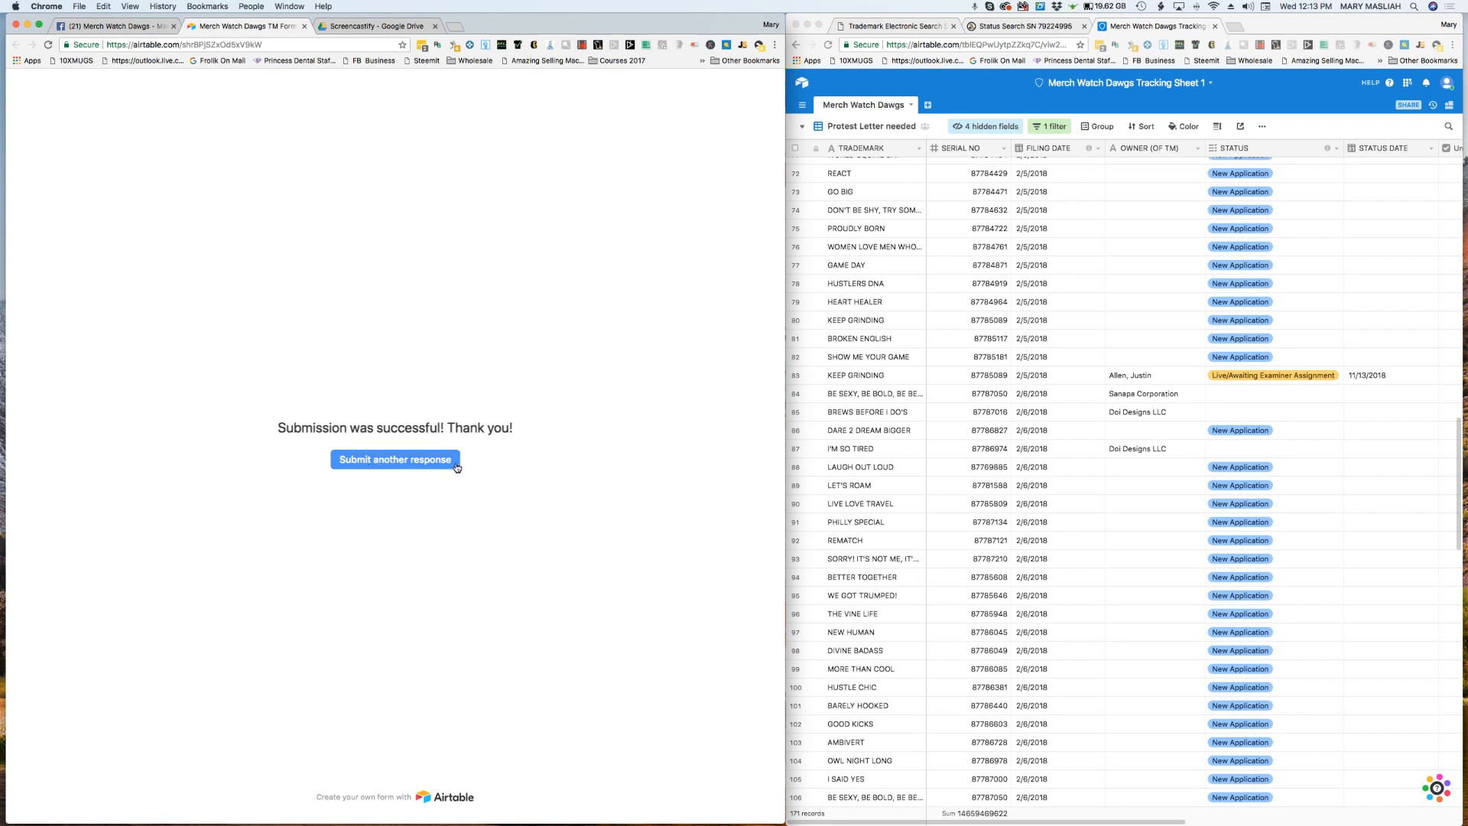
Step: Start another response in the Merch Watch Dawgs TM Form and review its blank fields through the letter-of-protest checkbox
{"action": "left_click", "coordinate": [383, 460]}
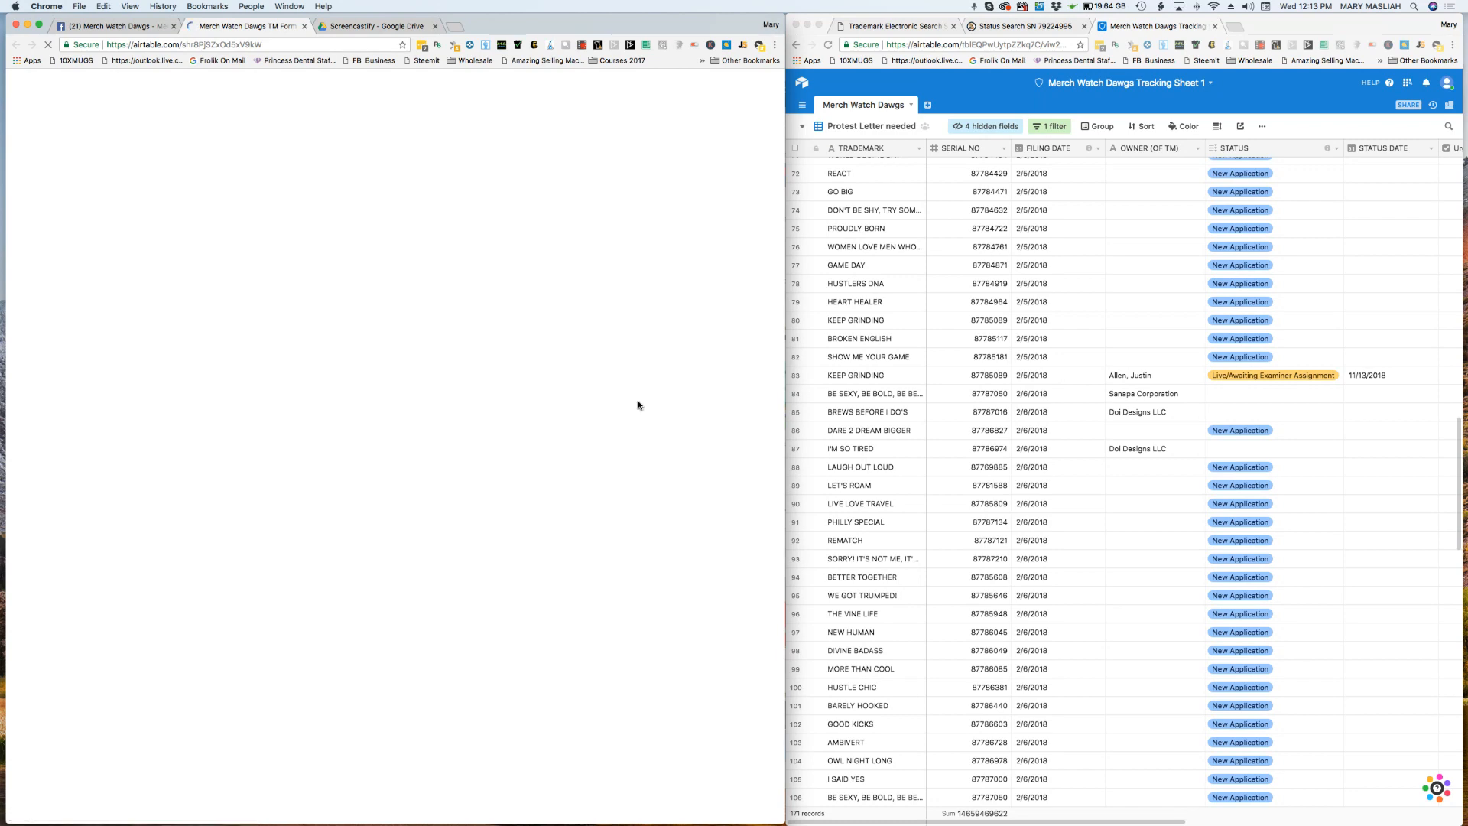
{"action": "scroll", "coordinate": [393, 566], "scroll_direction": "down", "scroll_amount": 5}
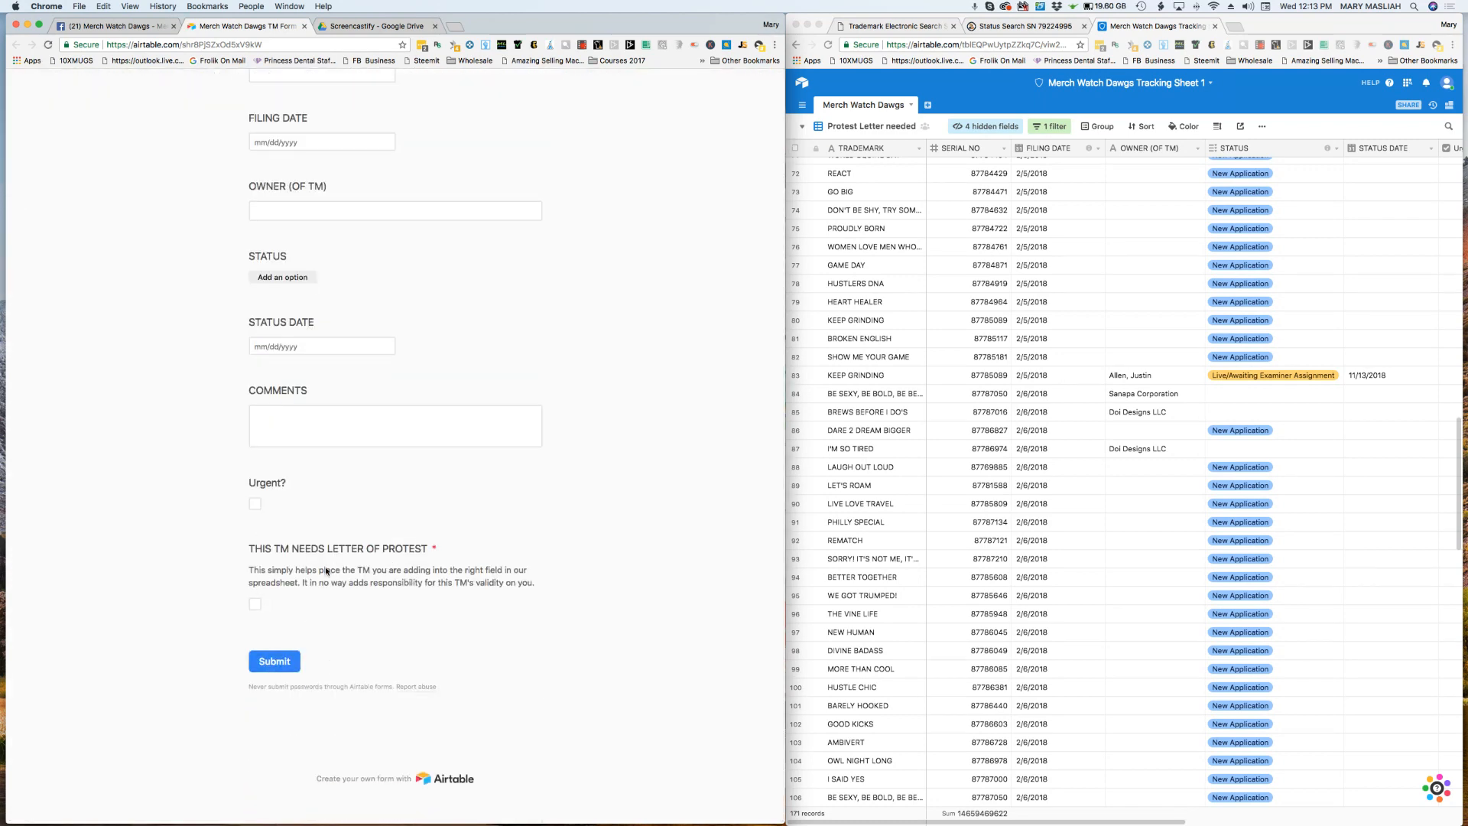
{"action": "scroll", "coordinate": [346, 251], "scroll_direction": "up", "scroll_amount": 5}
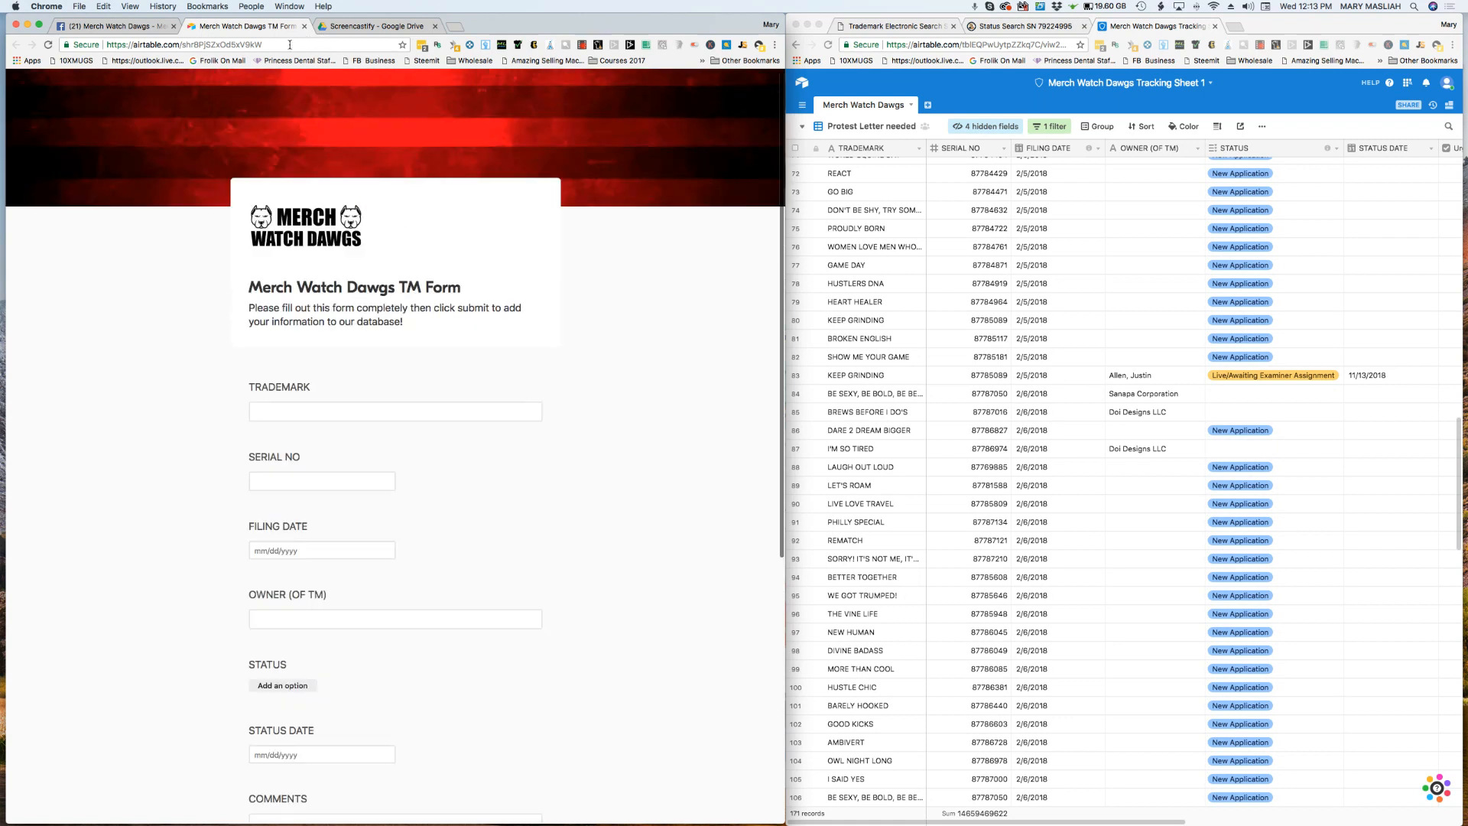